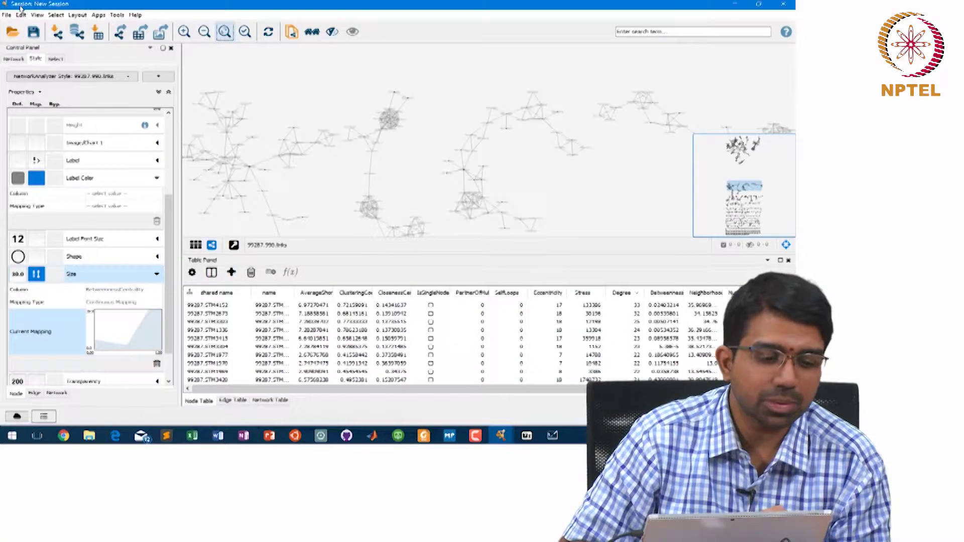
Step: Bring up the File > New > Network choices, with Empty Network highlighted
left_click(7, 15)
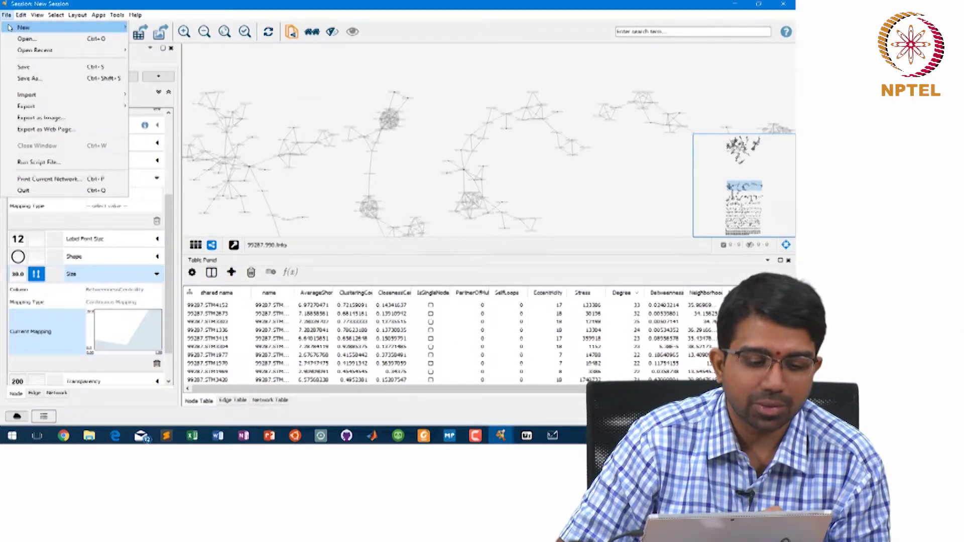
mouse_move(45, 27)
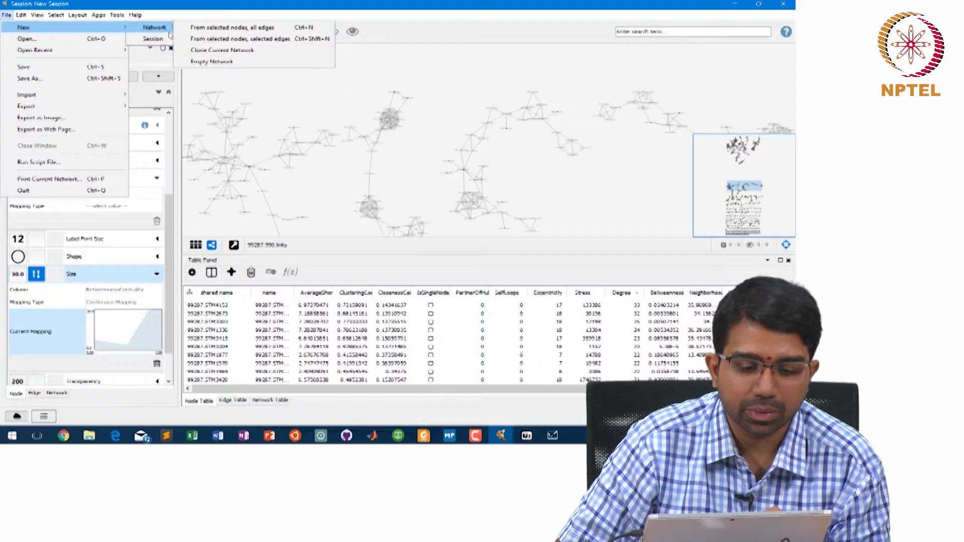
mouse_move(155, 28)
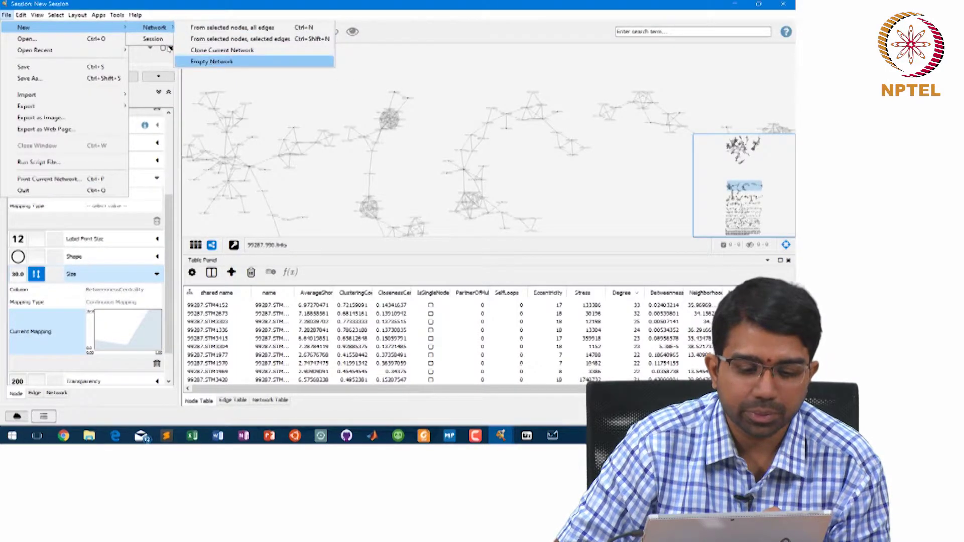
Step: Add an empty network, then analyse the p53 network as undirected with NetworkAnalyzer
left_click(201, 63)
left_click(455, 234)
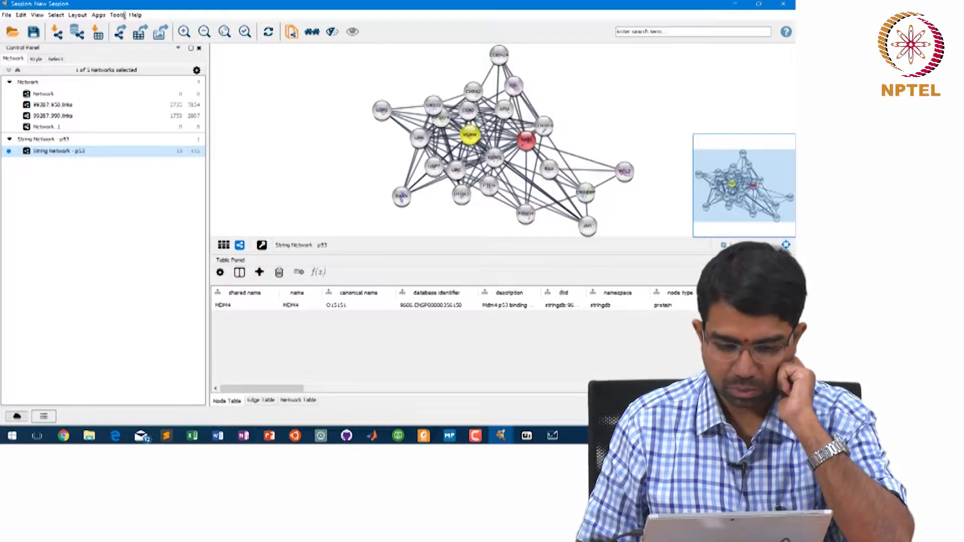
left_click(77, 15)
mouse_move(149, 27)
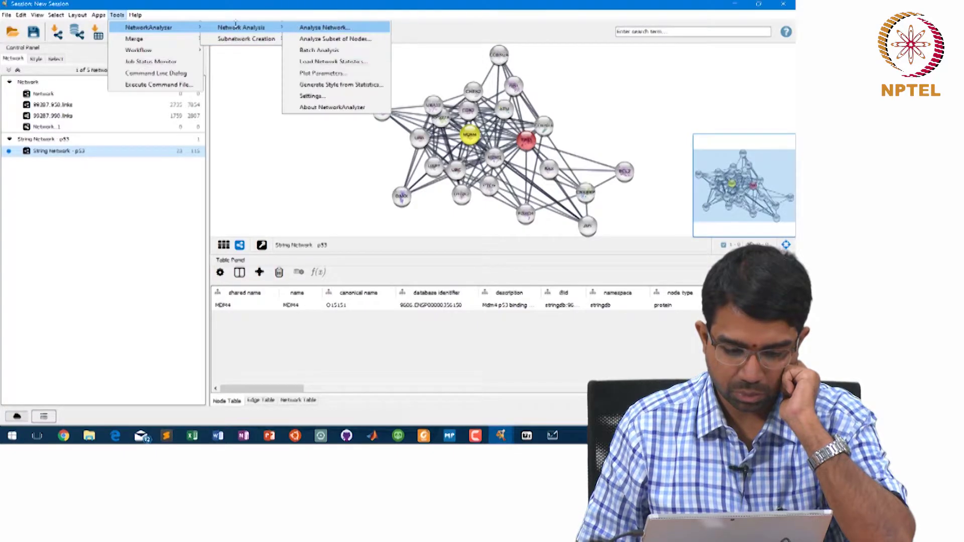
left_click(324, 28)
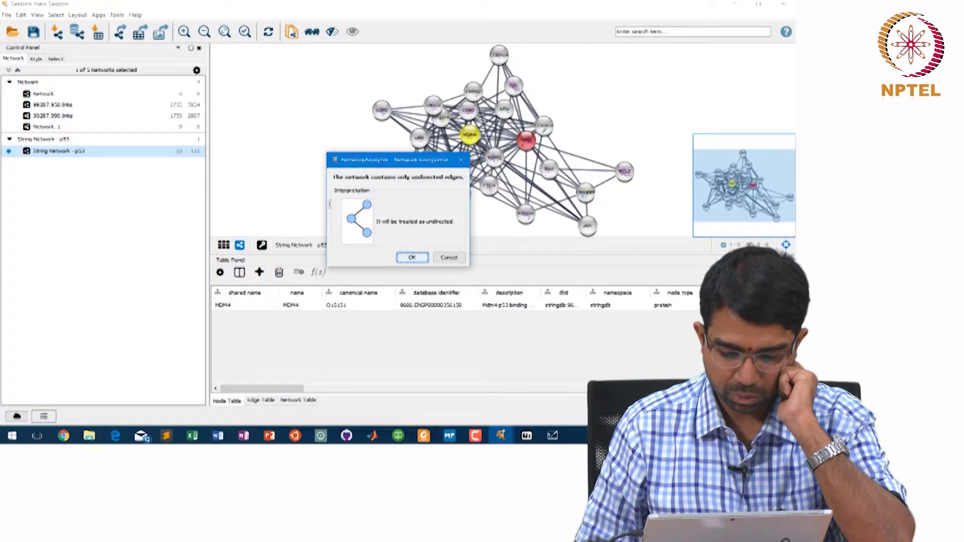
left_click(409, 256)
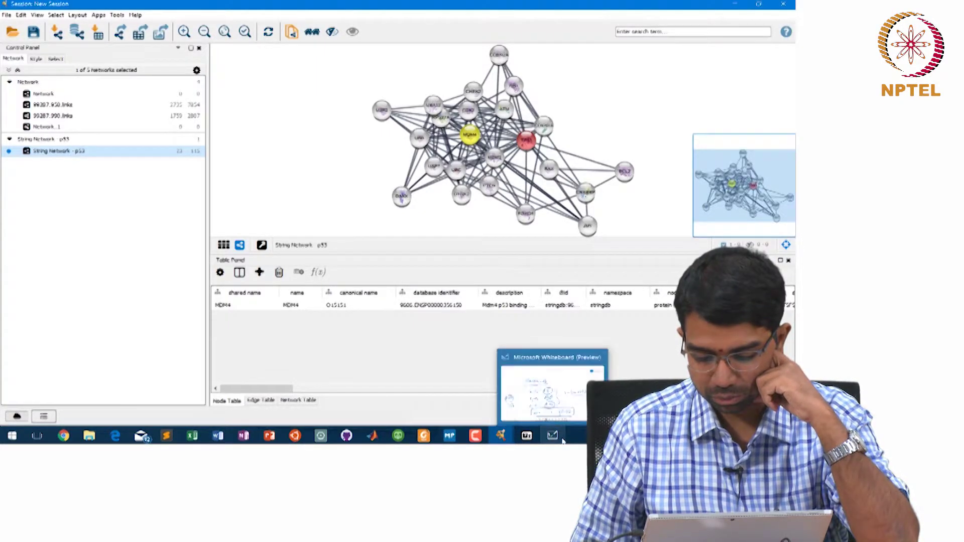
mouse_move(500, 435)
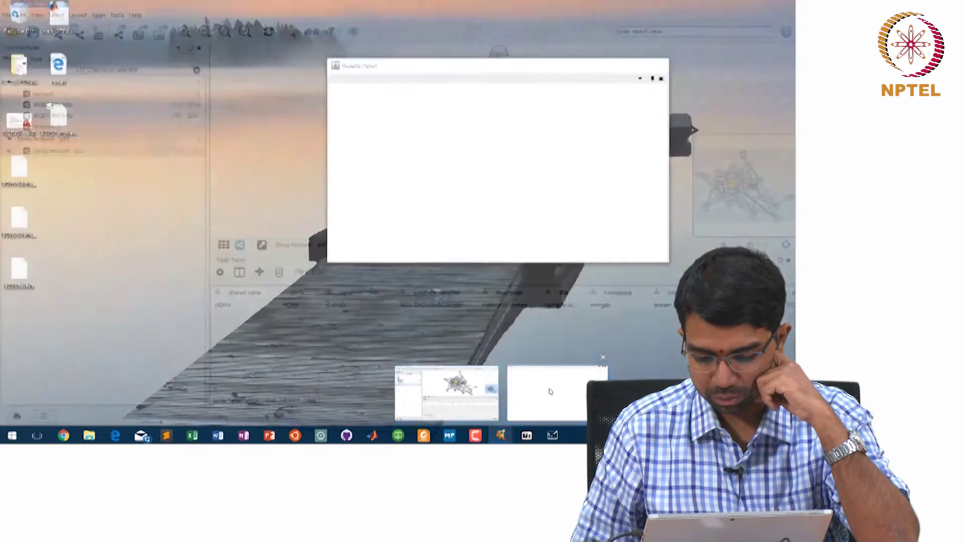
Step: Bring the p53 analysis results forward and open Visualize Parameters
left_click(549, 391)
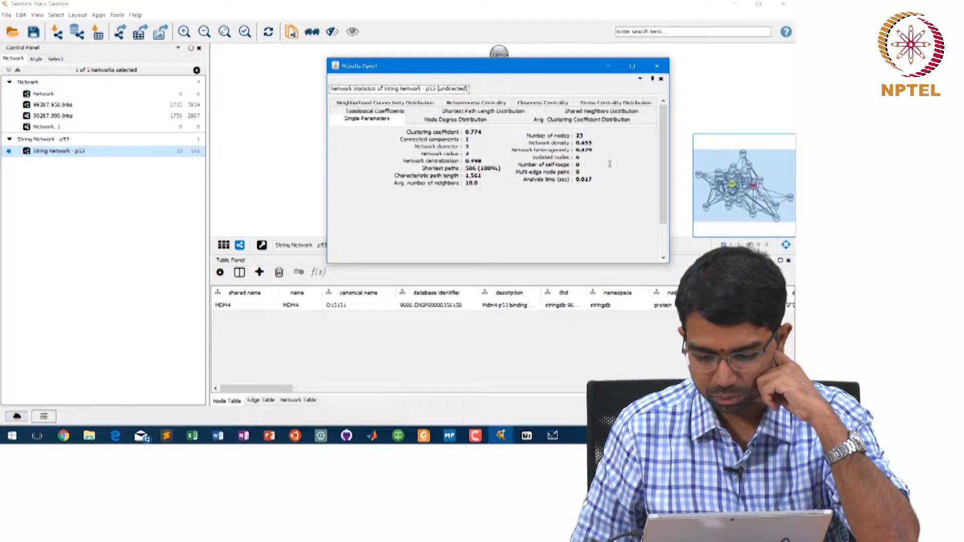
scroll(608, 165, "down", 1)
scroll(608, 164, "down", 1)
scroll(609, 164, "down", 1)
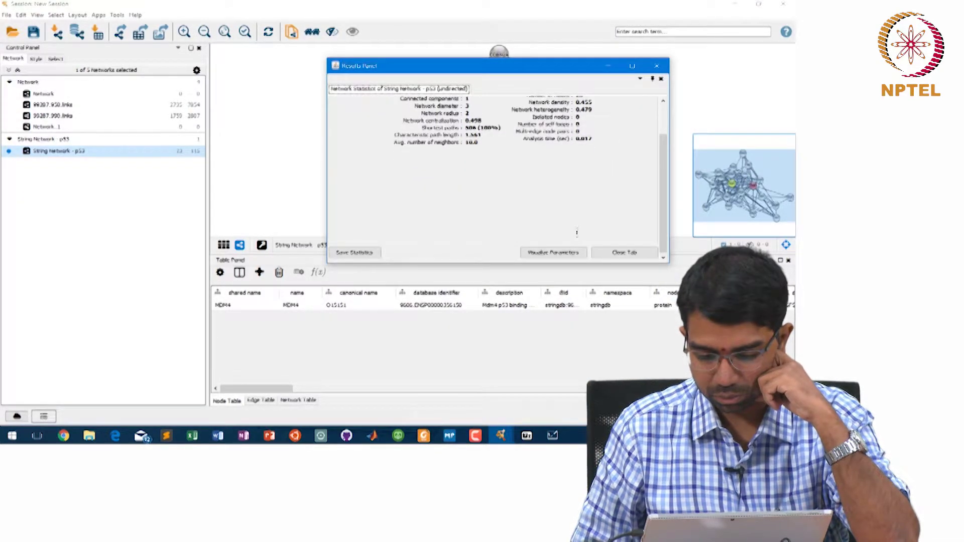
left_click(557, 252)
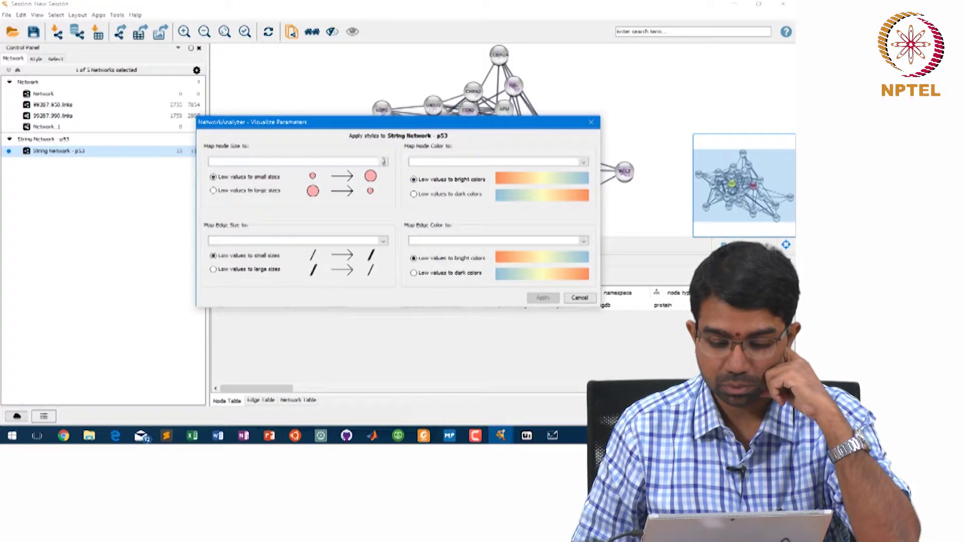
Step: Map node size to BetweennessCentrality and apply it
left_click(384, 162)
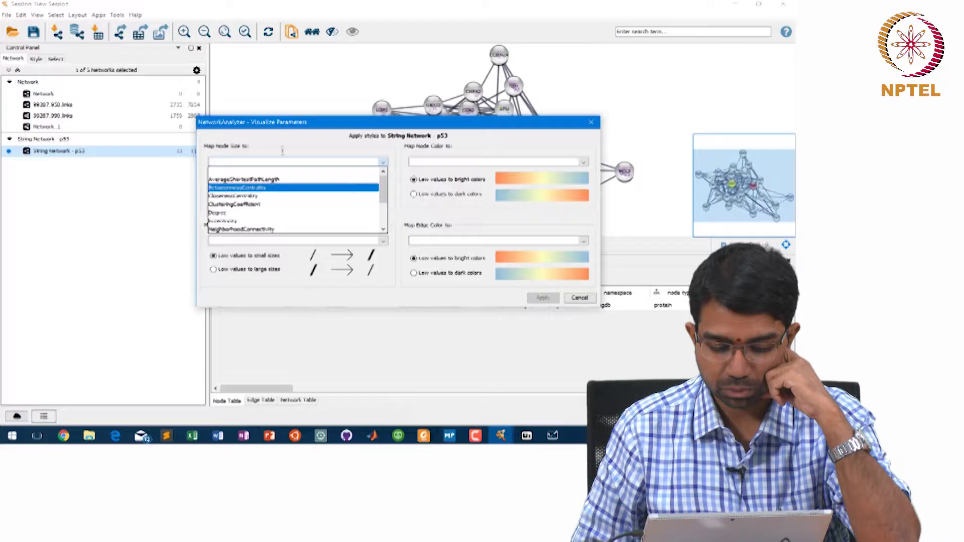
left_click(282, 187)
left_click(542, 298)
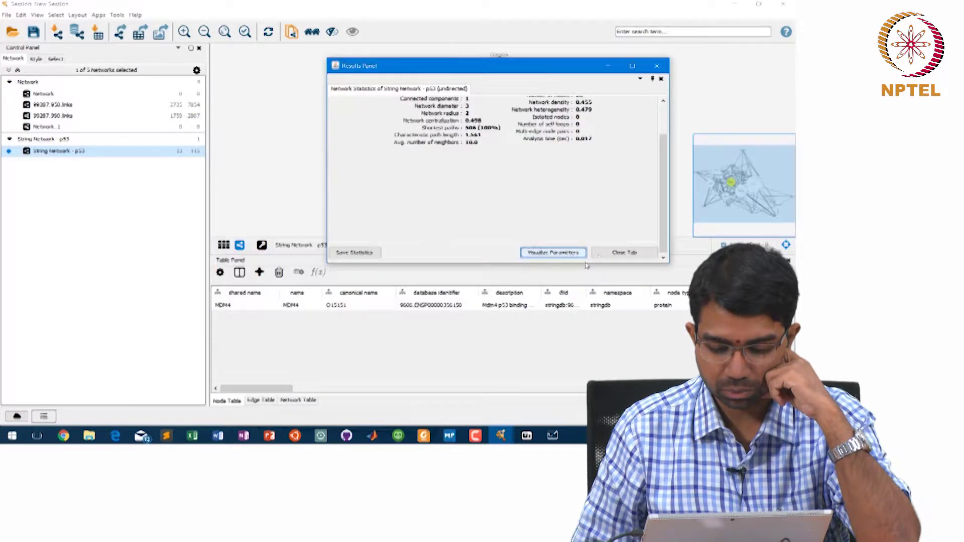
Step: Discard the unsaved statistics results, close the Results Panel and widen the network view
left_click(614, 250)
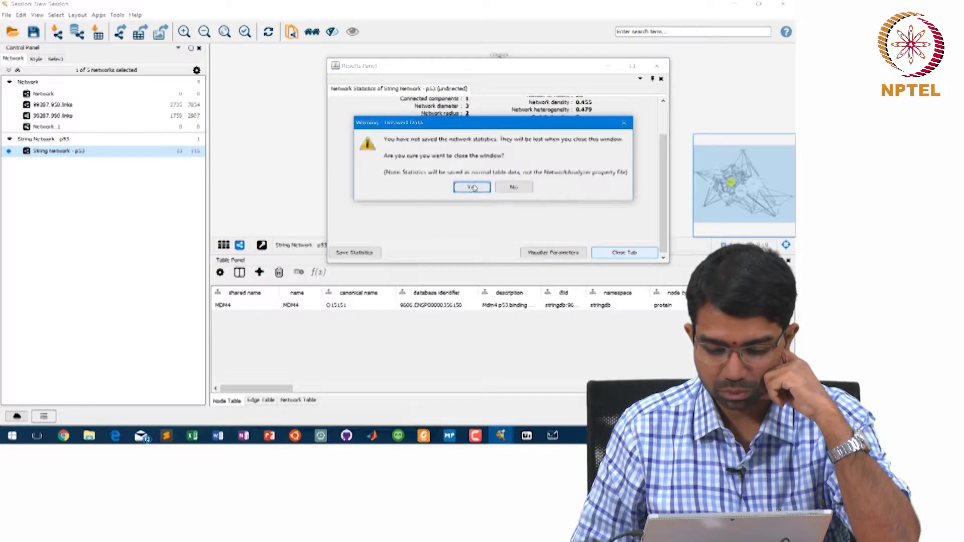
key("Return")
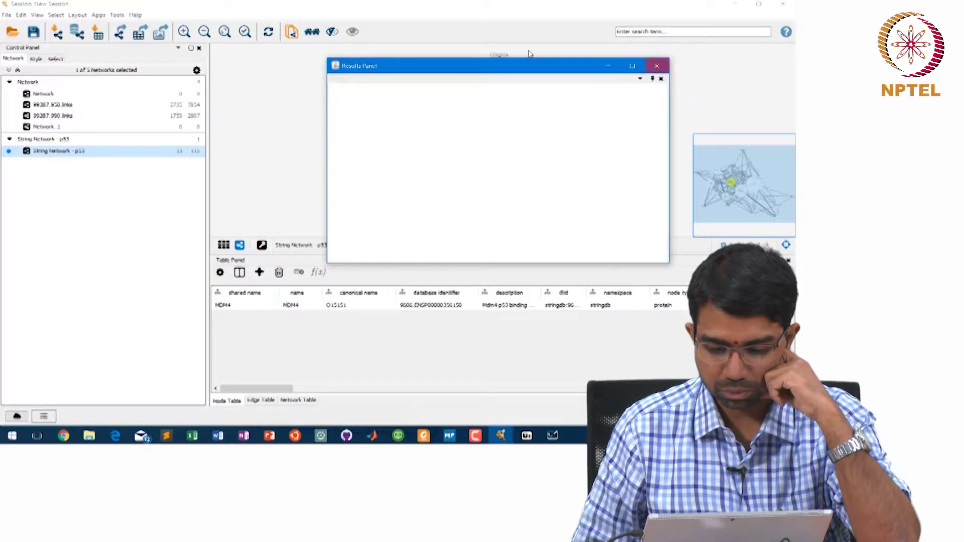
left_click(656, 65)
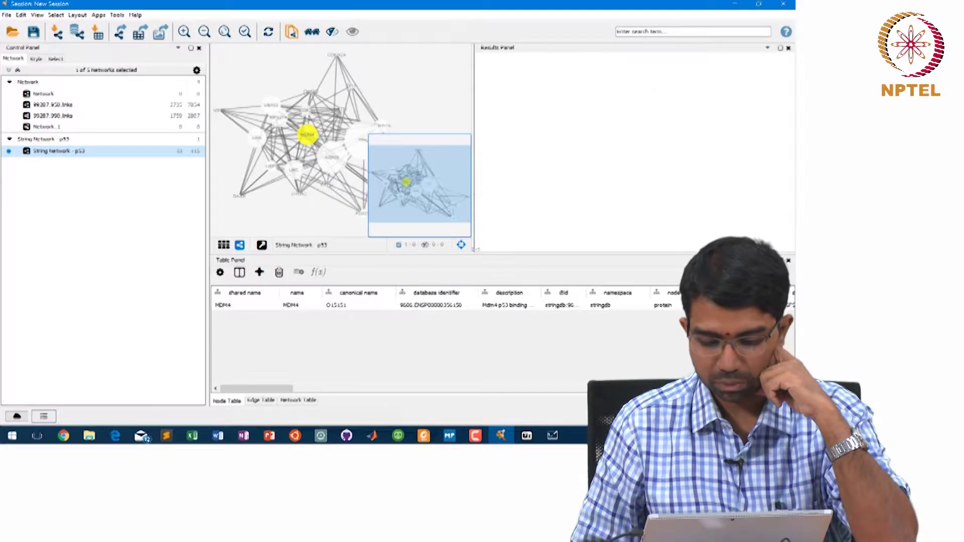
left_click_drag(473, 244, 684, 141)
left_click(780, 48)
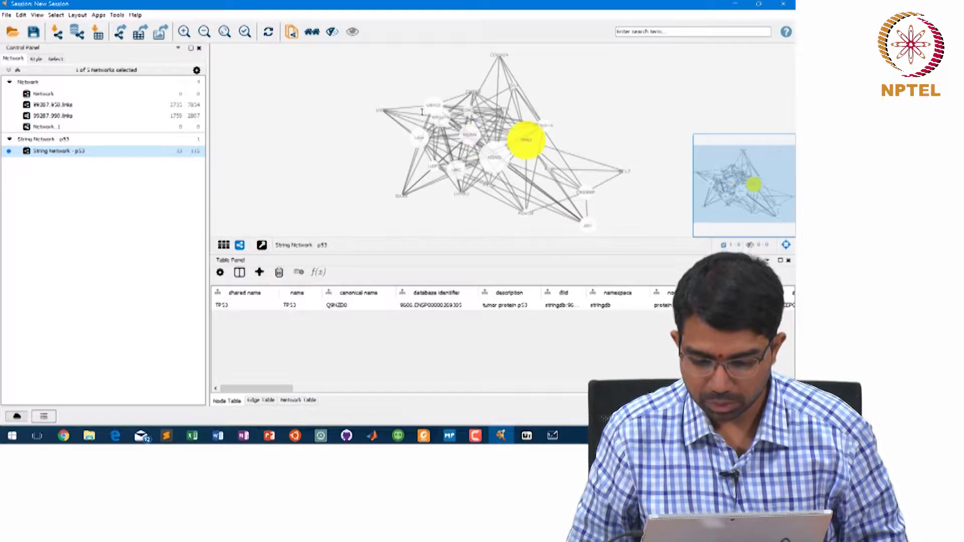
Step: Drag MDM2 to the left and TP53 to the top right of the network
left_click(525, 140)
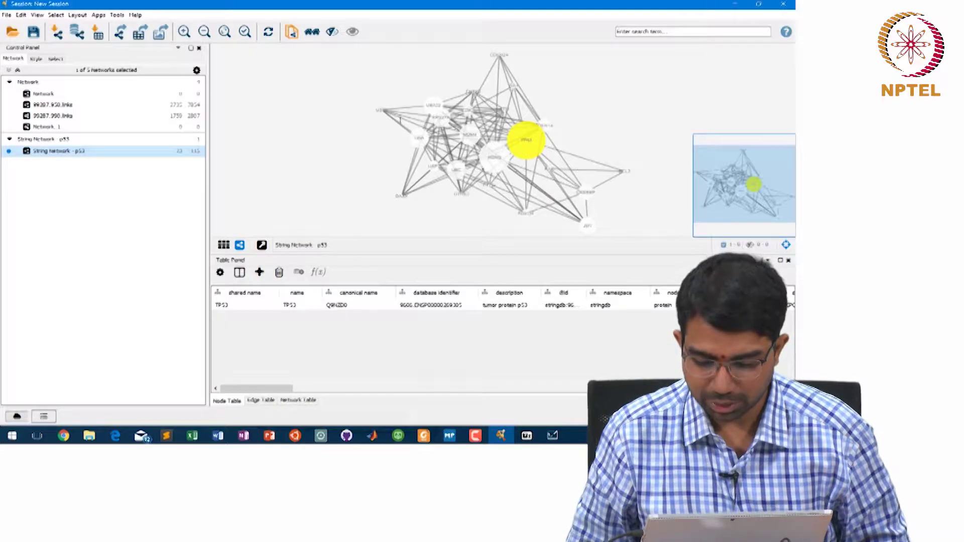
mouse_move(494, 157)
left_mouse_down()
mouse_move(278, 182)
mouse_move(255, 150)
left_mouse_up()
mouse_move(526, 141)
left_mouse_down()
mouse_move(598, 57)
mouse_move(668, 106)
mouse_move(668, 74)
left_mouse_up()
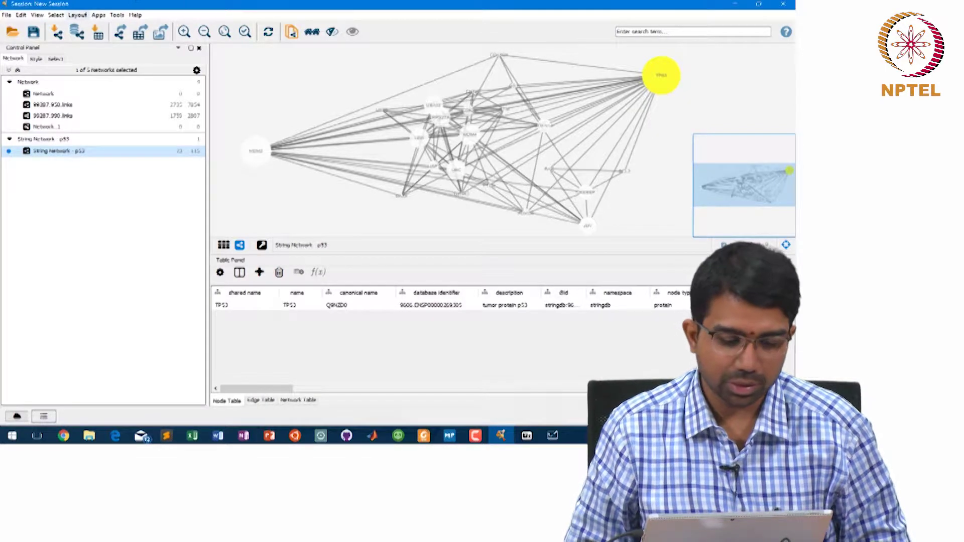
Step: Try the yFiles Organic, Grid and Attribute Circle layouts on the p53 network
left_click(77, 14)
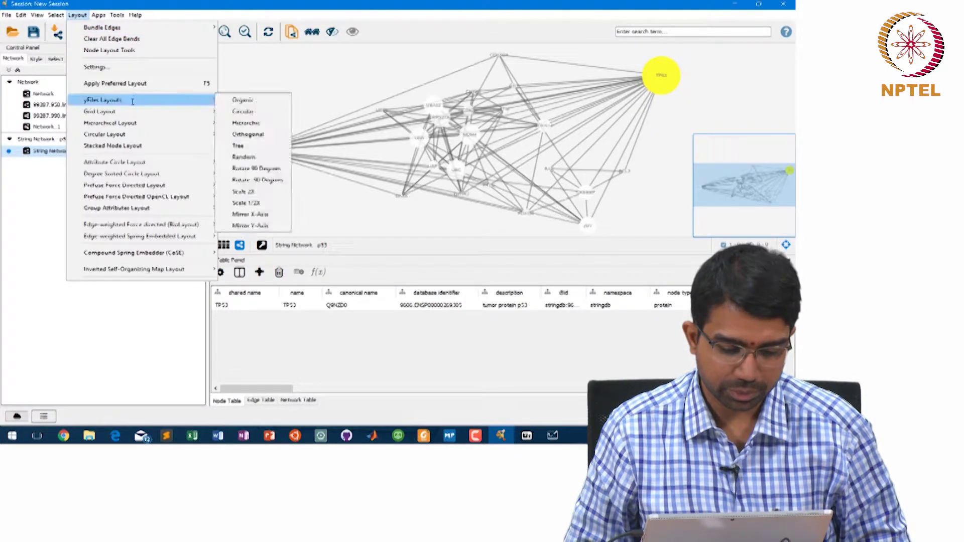
left_click(234, 100)
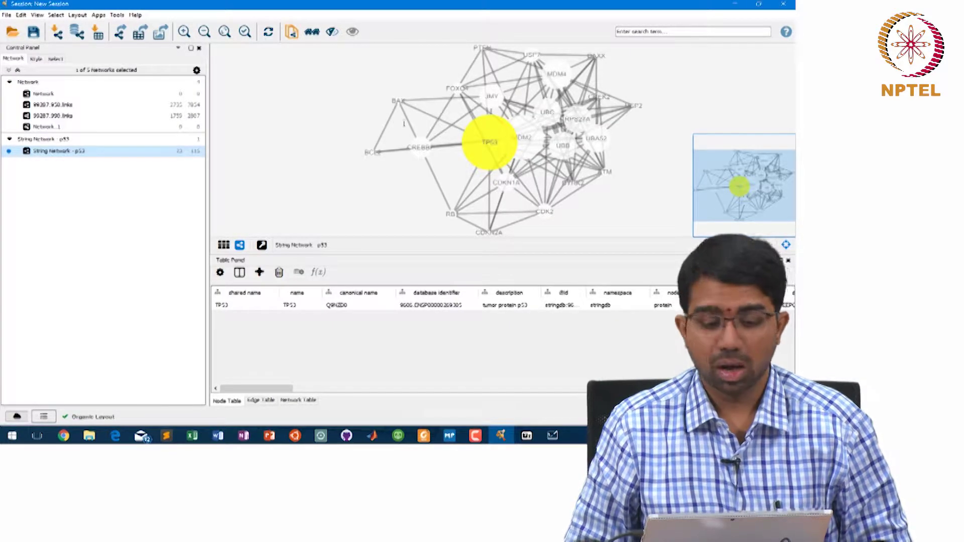
left_click(78, 16)
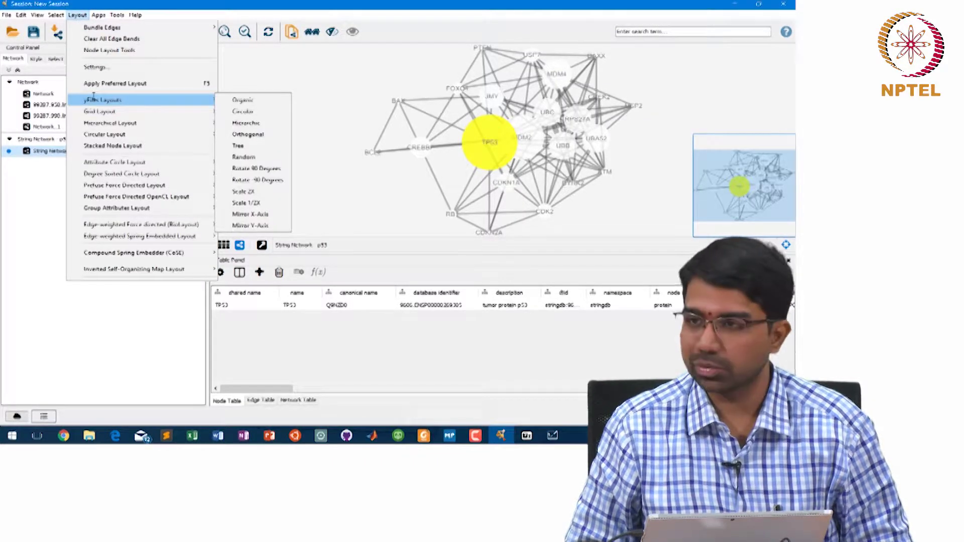
mouse_move(99, 111)
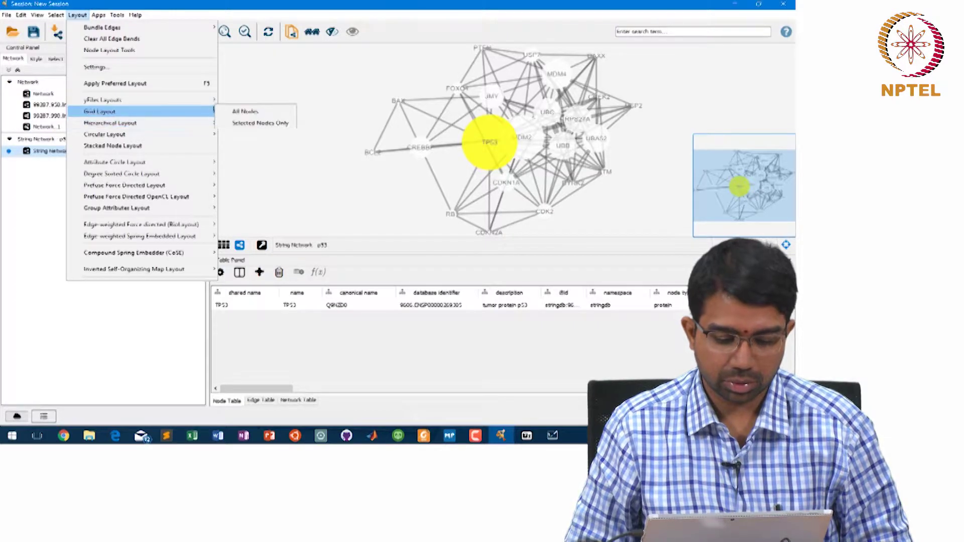
key("Escape")
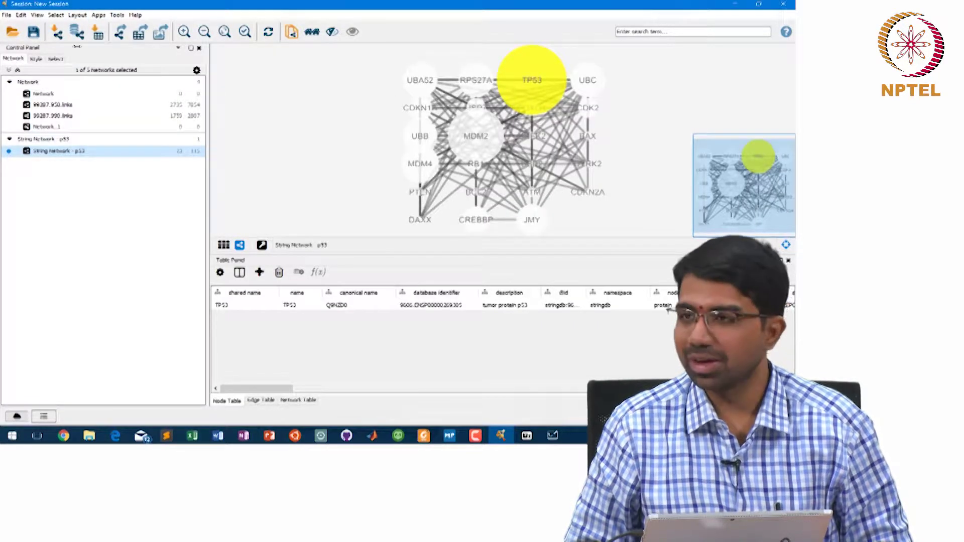
left_click(77, 15)
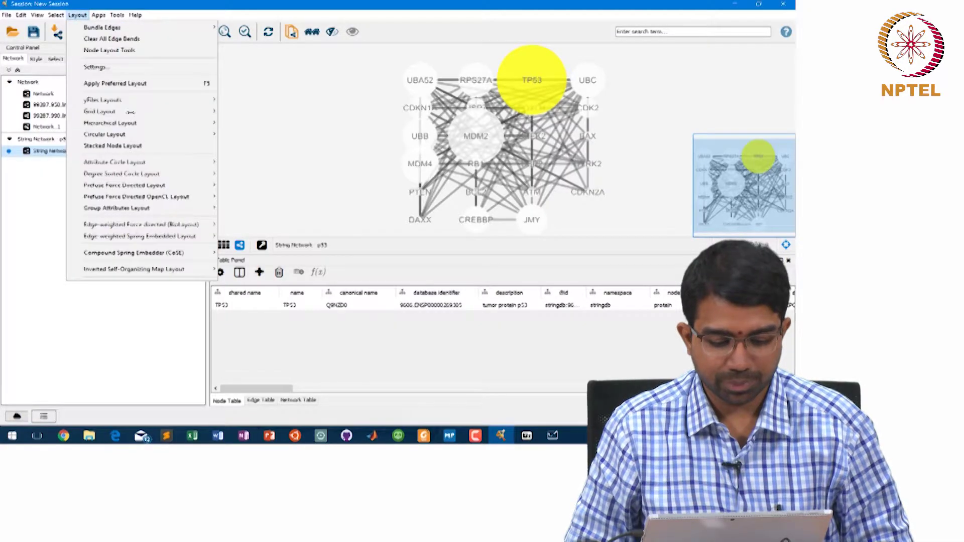
left_click(224, 100)
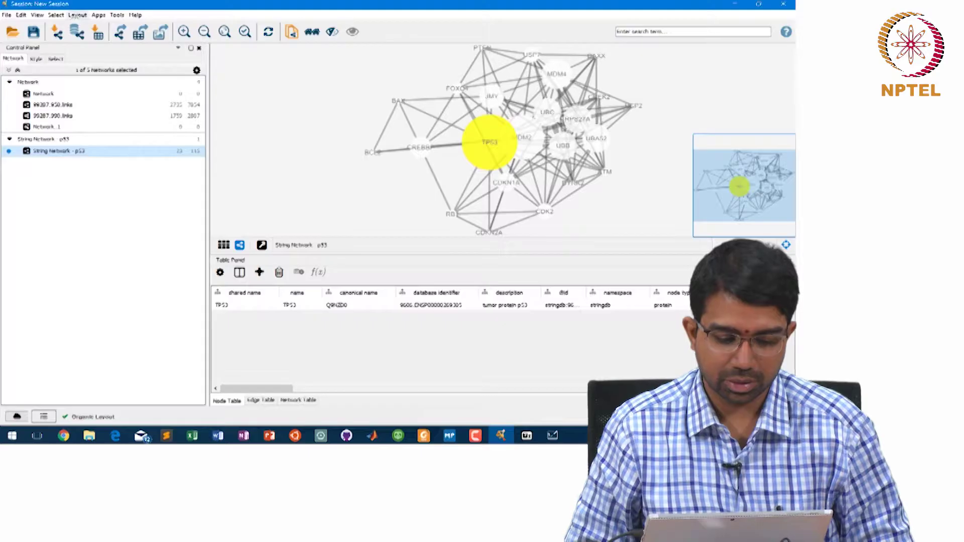
left_click(77, 14)
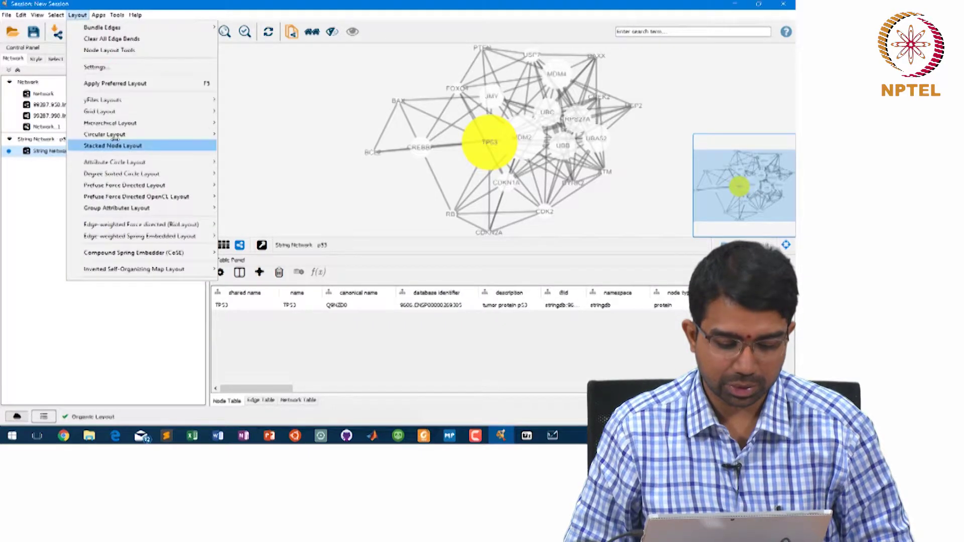
mouse_move(245, 161)
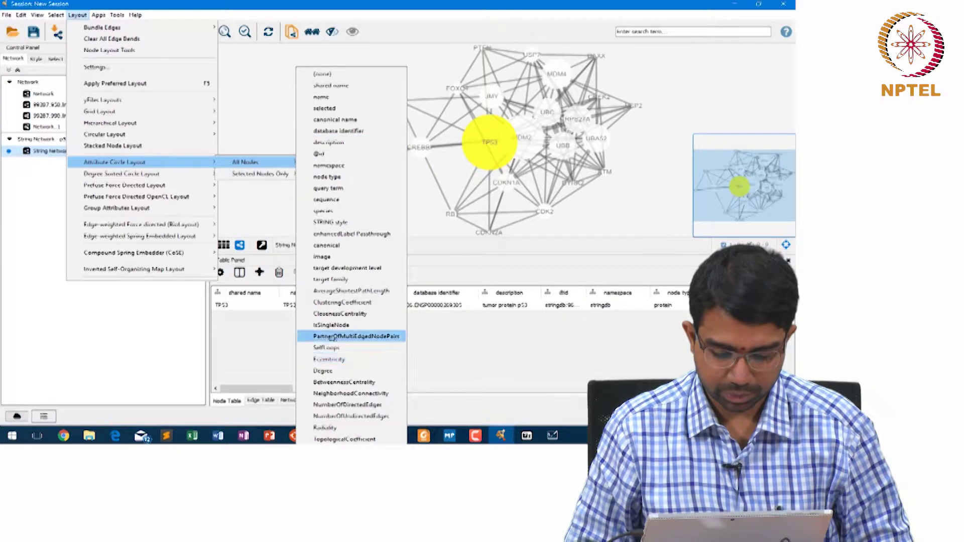
left_click(331, 370)
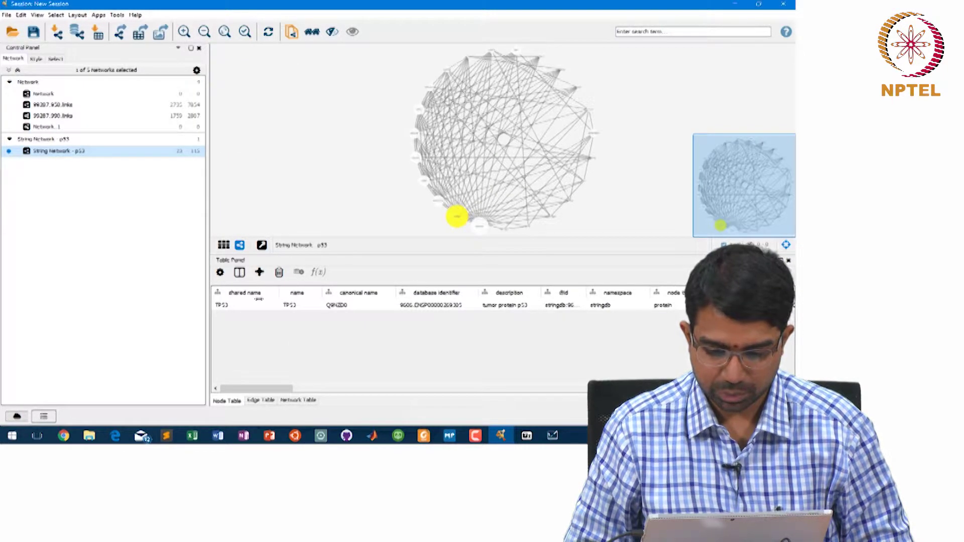
Step: Apply Prefuse Force Directed layout to all nodes and pull TP53 out to the left
left_click(75, 15)
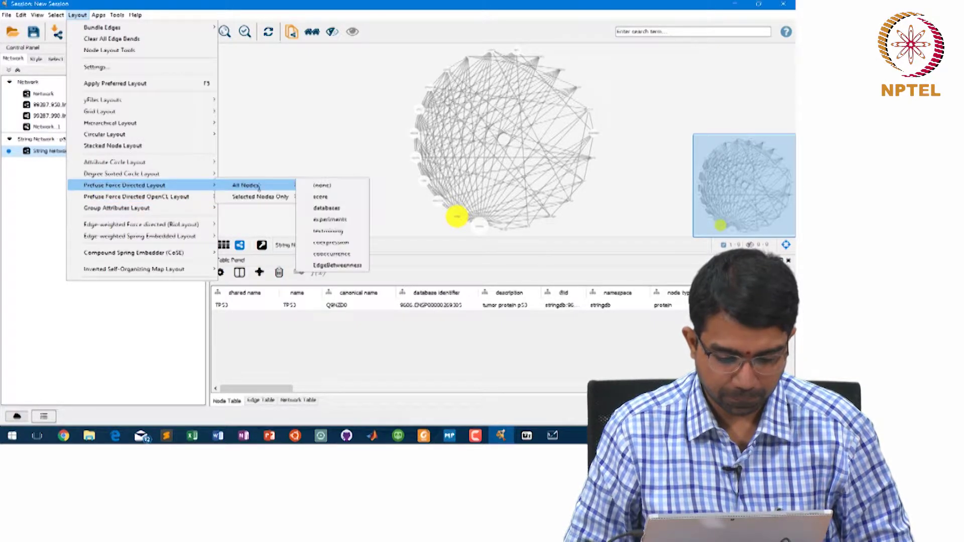
mouse_move(125, 185)
mouse_move(246, 184)
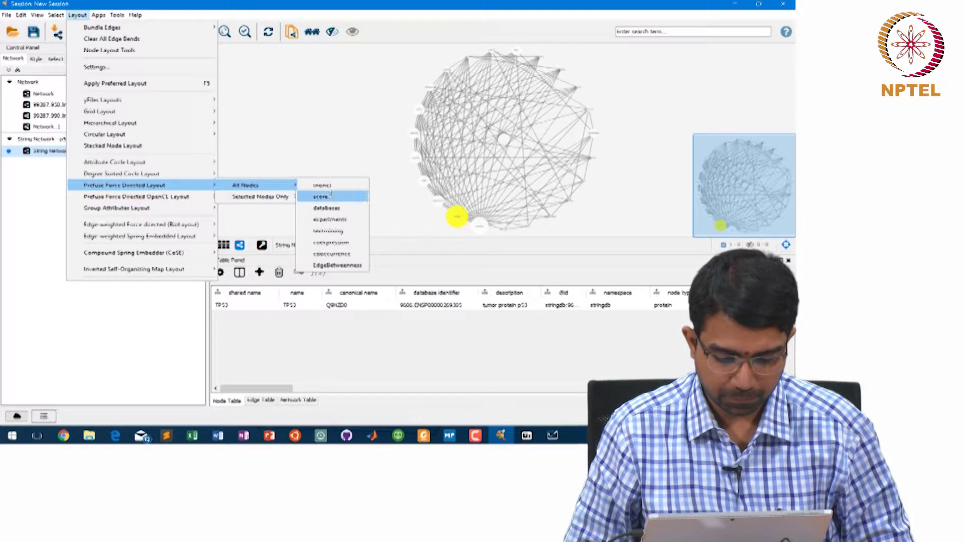
left_click(325, 208)
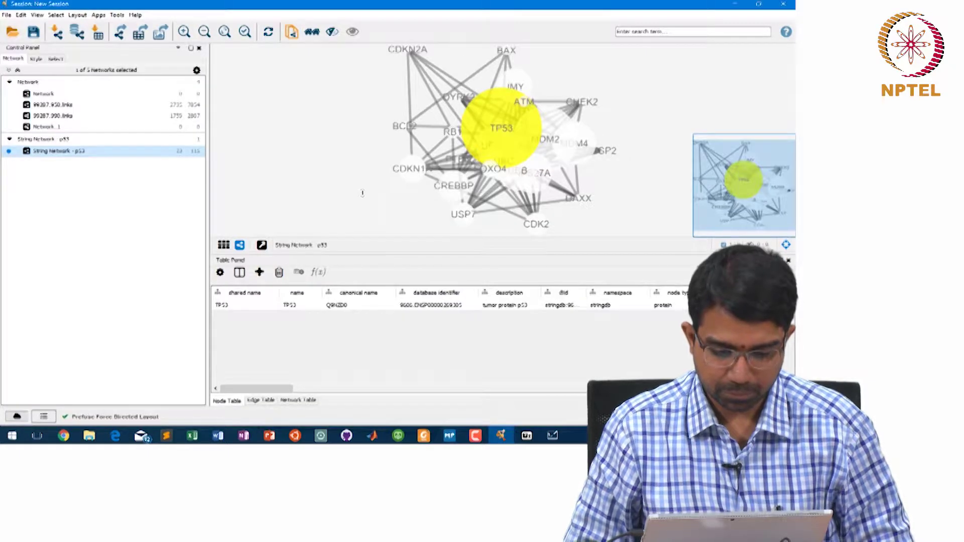
mouse_move(506, 117)
left_mouse_down()
mouse_move(284, 159)
mouse_move(308, 143)
left_mouse_up()
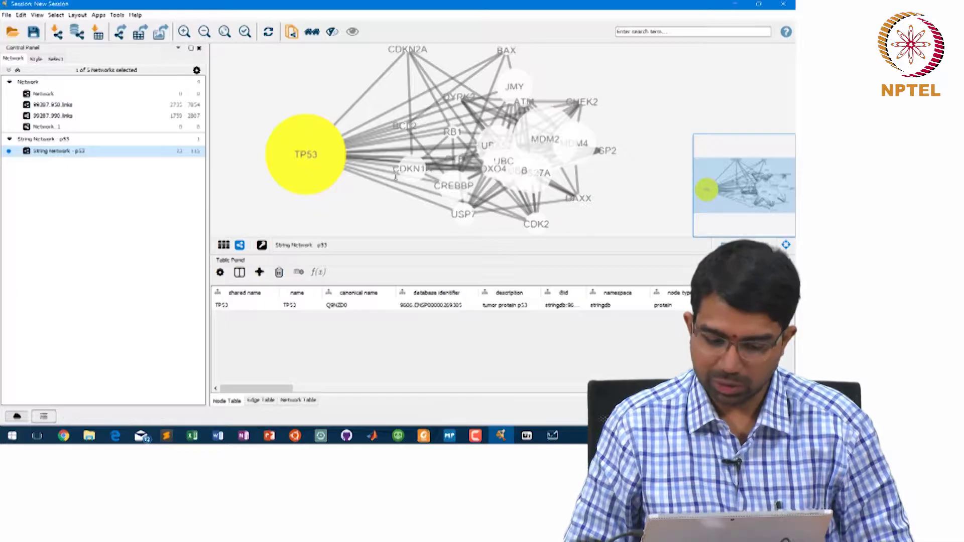
left_click_drag(387, 184, 373, 196)
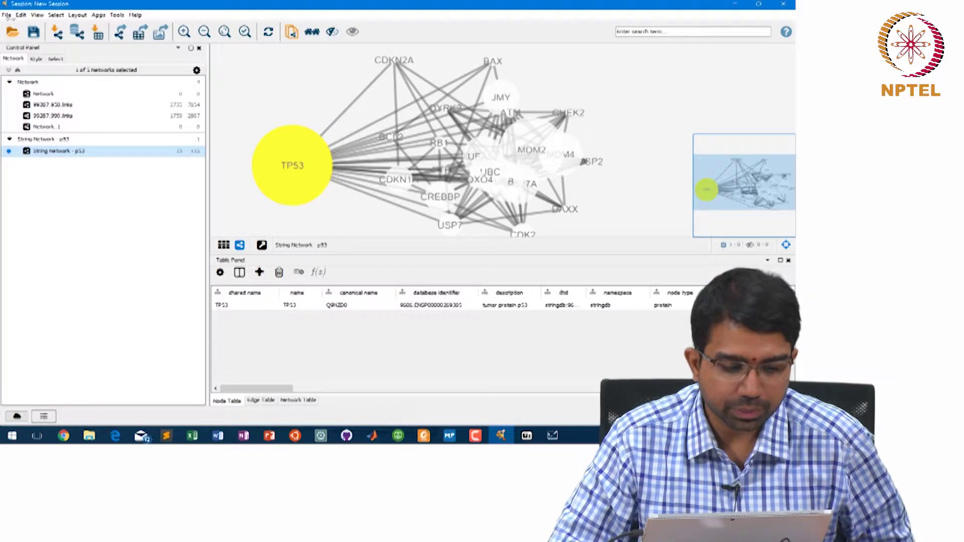
Step: From the Welcome Screen, import the C. elegans BioGRID sample into a newly created network collection
left_click(7, 14)
mouse_move(34, 50)
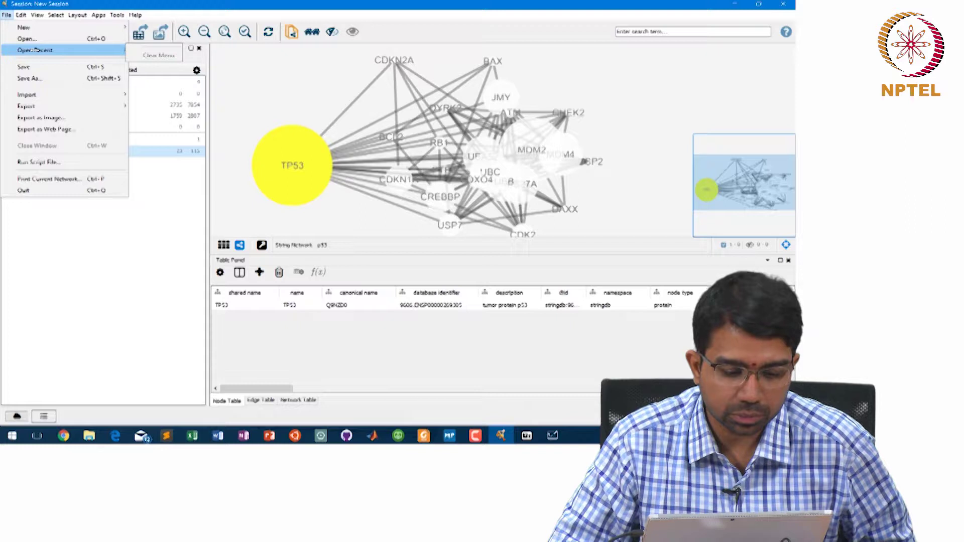
key("Escape")
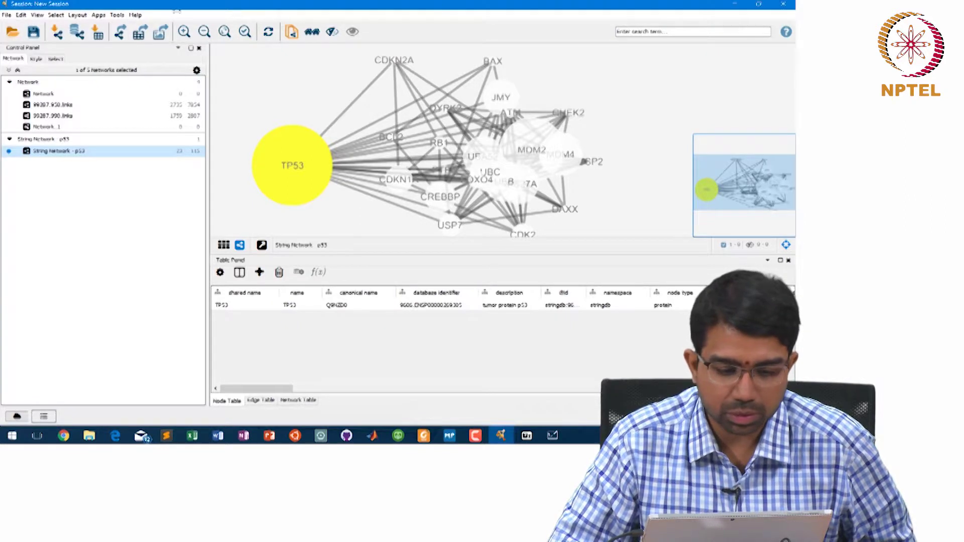
left_click(118, 15)
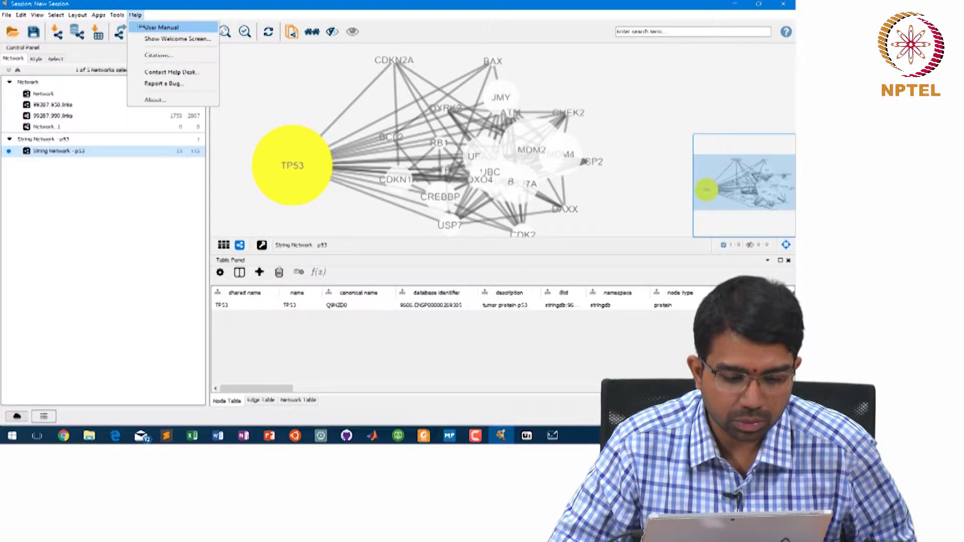
left_click(178, 38)
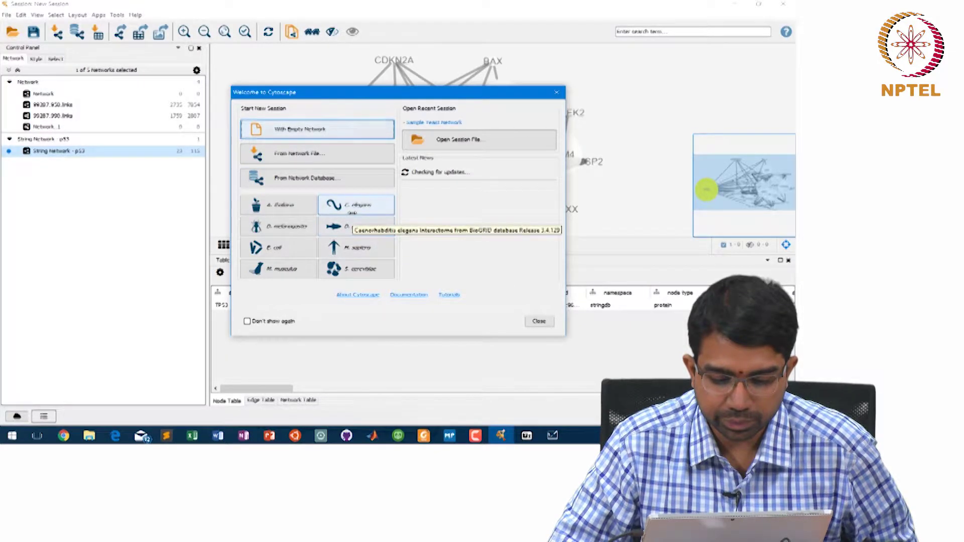
left_click(355, 222)
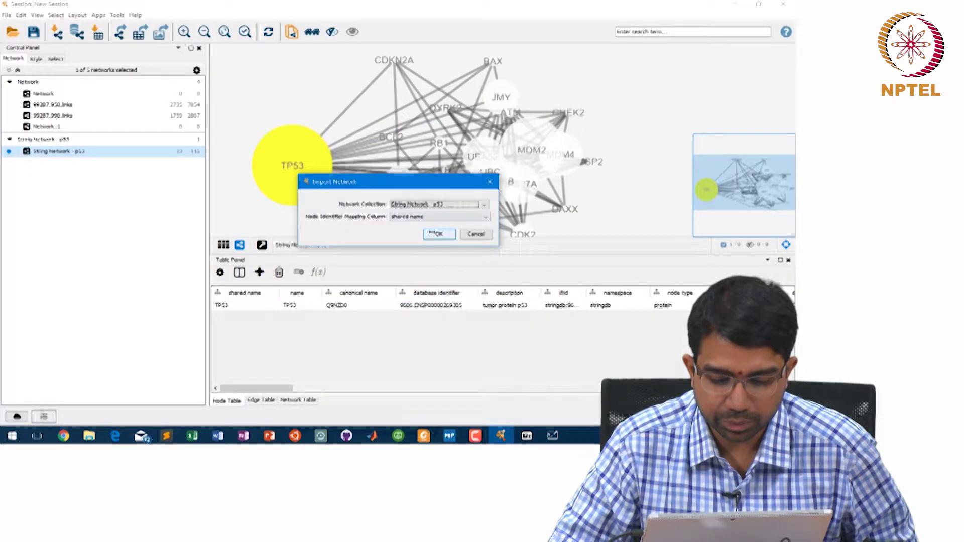
left_click(452, 204)
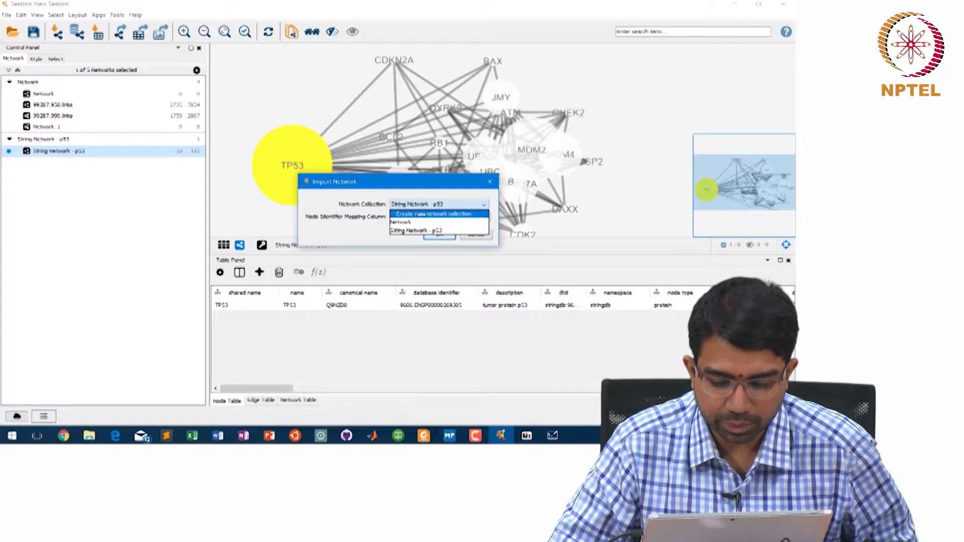
left_click(417, 214)
left_click(435, 220)
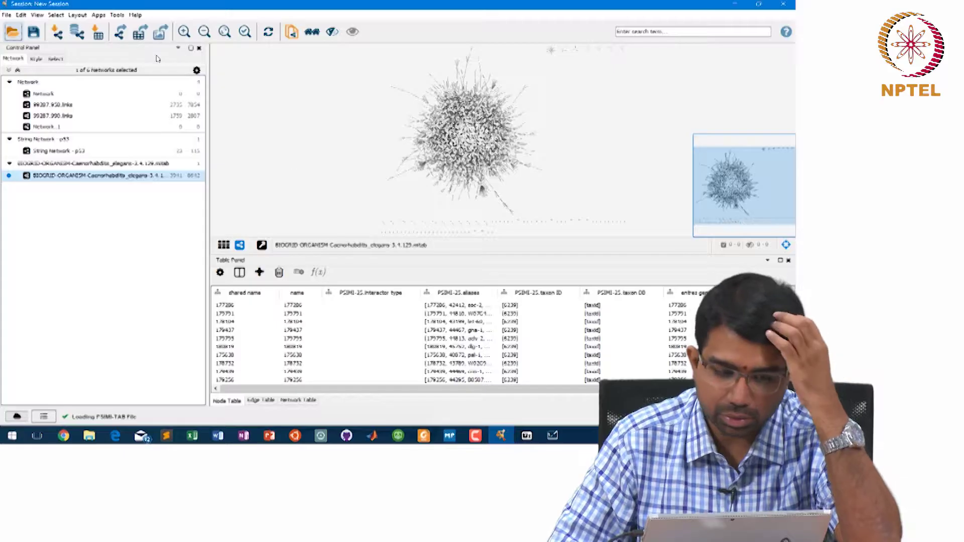
Step: Run Analyze Network as undirected, then bring forward and enlarge the statistics results window
left_click(117, 14)
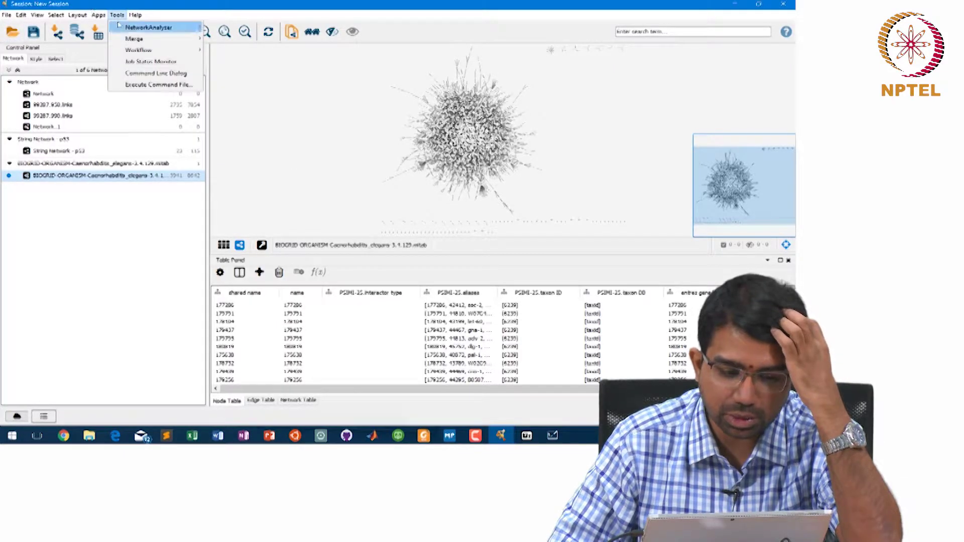
mouse_move(149, 27)
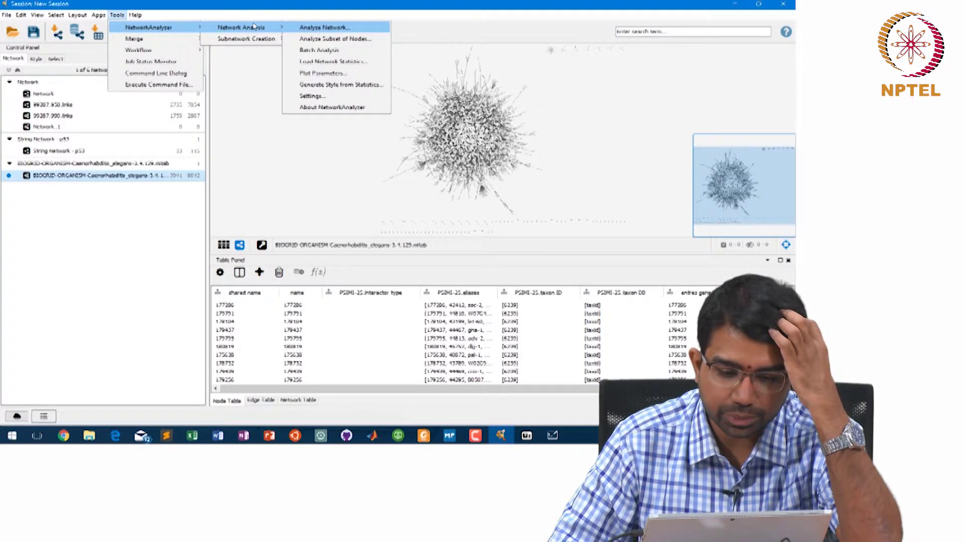
left_click(321, 29)
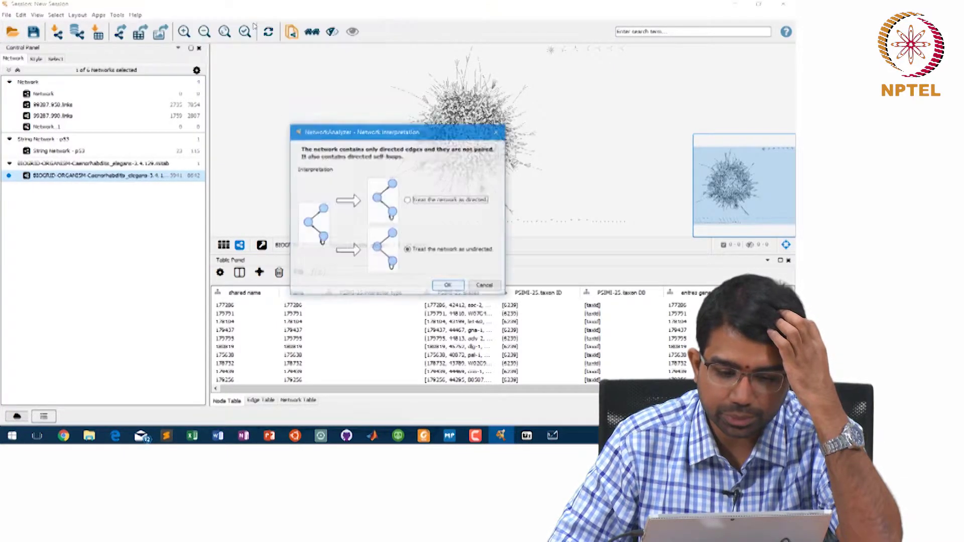
left_click(448, 286)
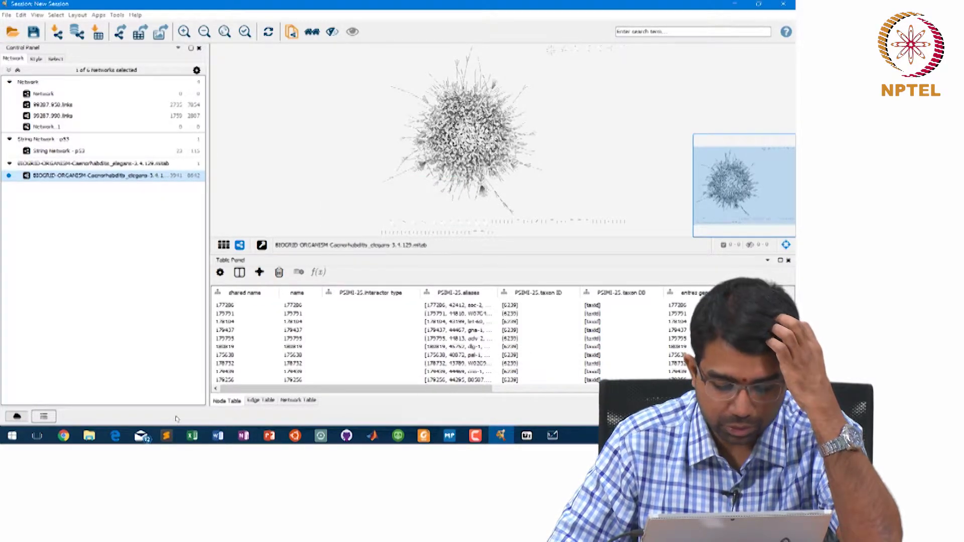
mouse_move(500, 435)
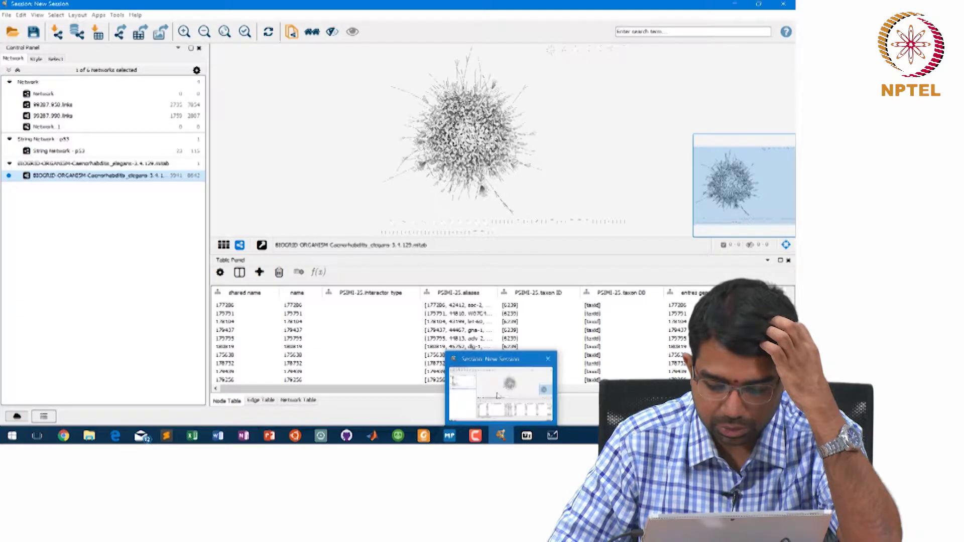
left_click(495, 396)
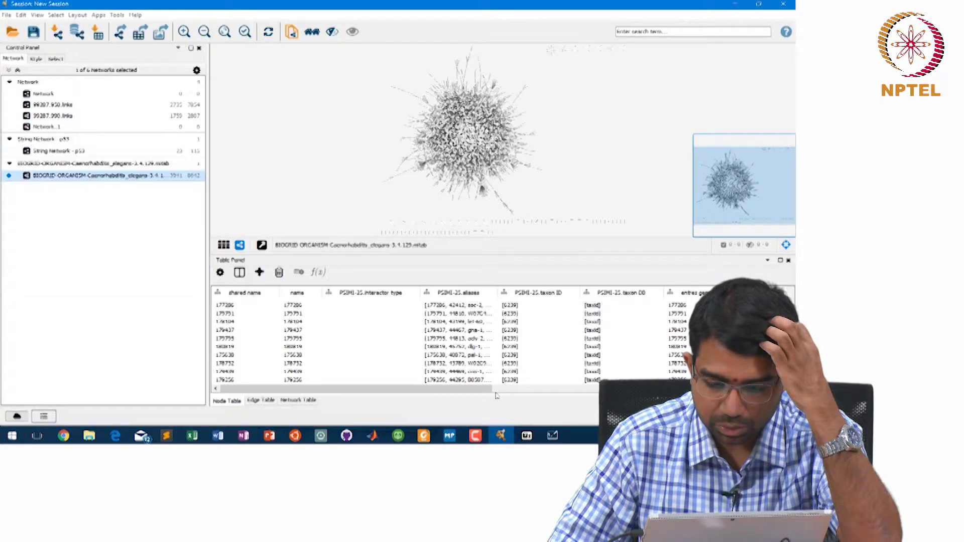
left_click(500, 436)
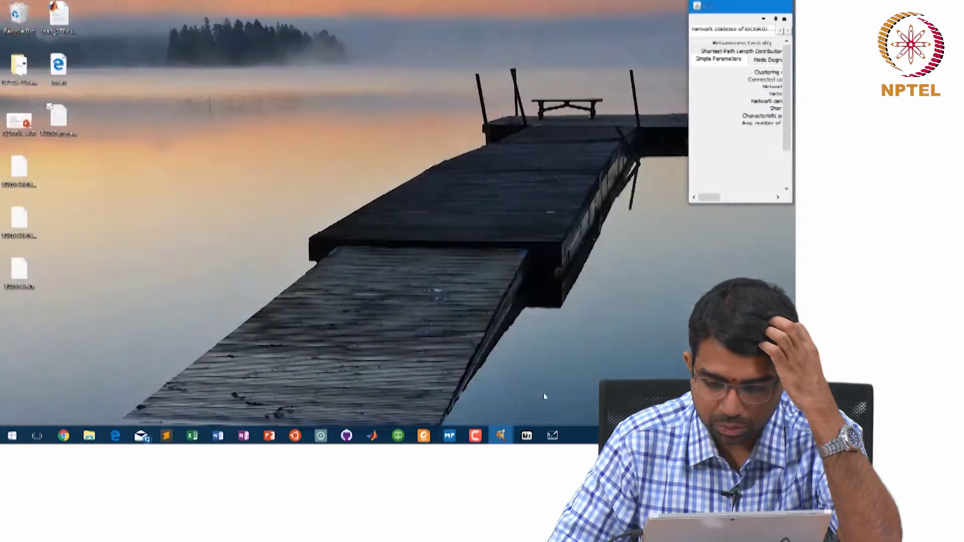
left_click(557, 392)
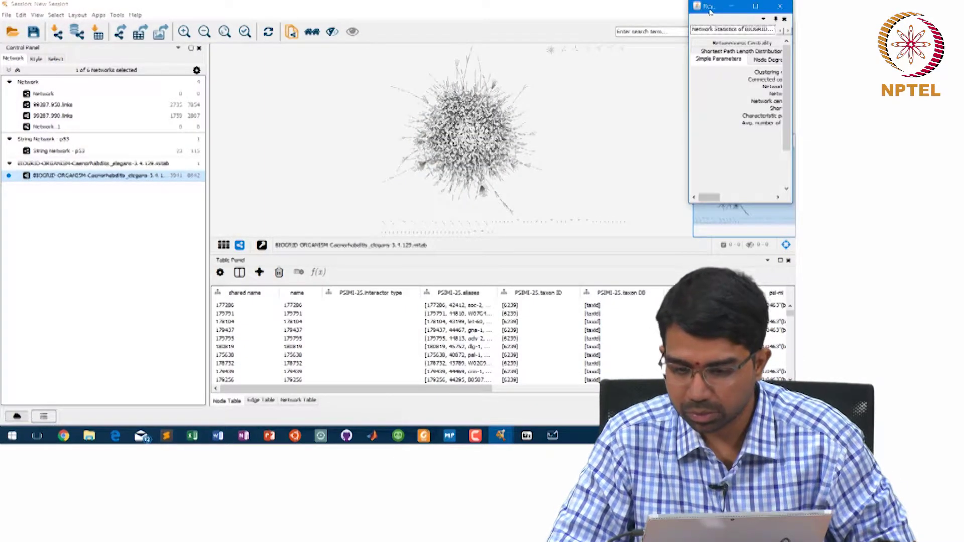
left_click_drag(744, 12, 369, 53)
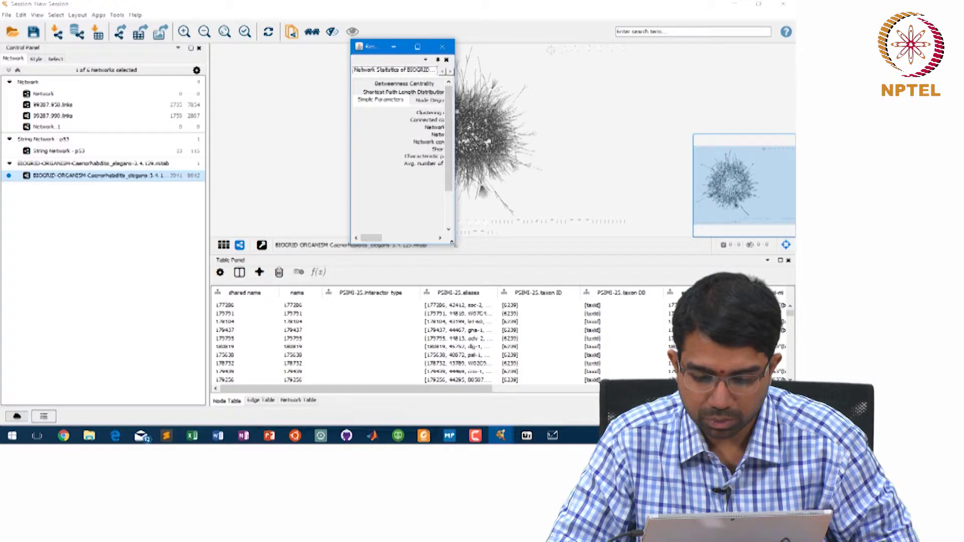
left_click_drag(456, 245, 745, 323)
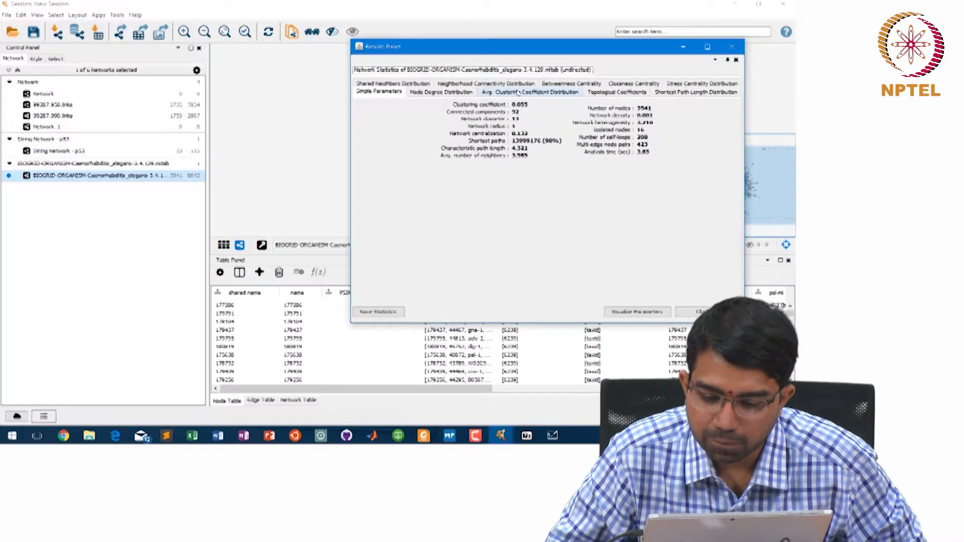
Step: Fit a power law to the Node Degree Distribution chart and dismiss the warning and summary
left_click(416, 93)
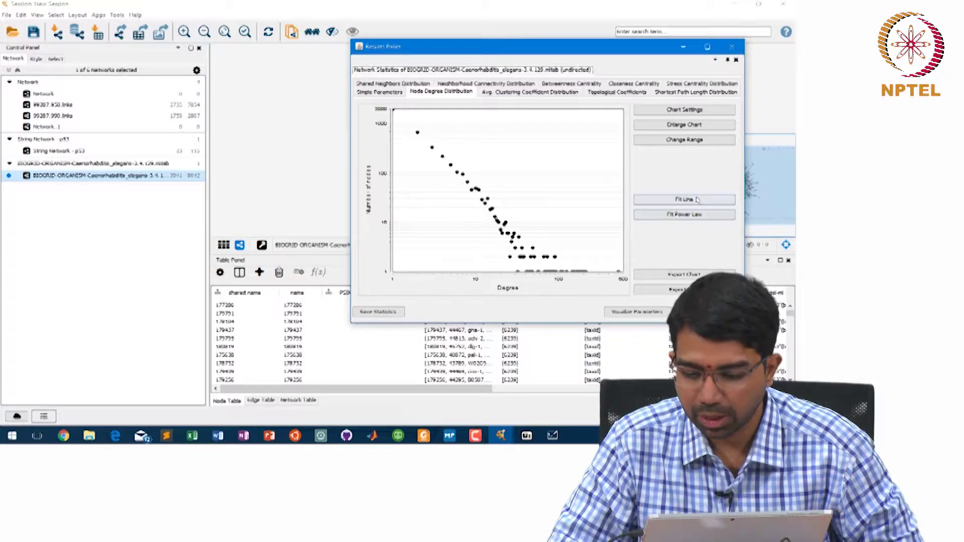
left_click(684, 215)
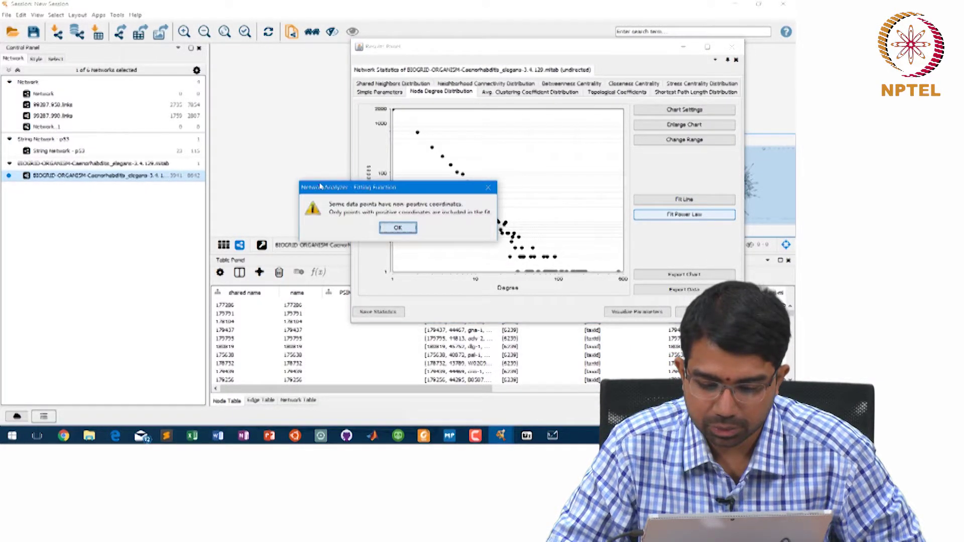
left_click(397, 228)
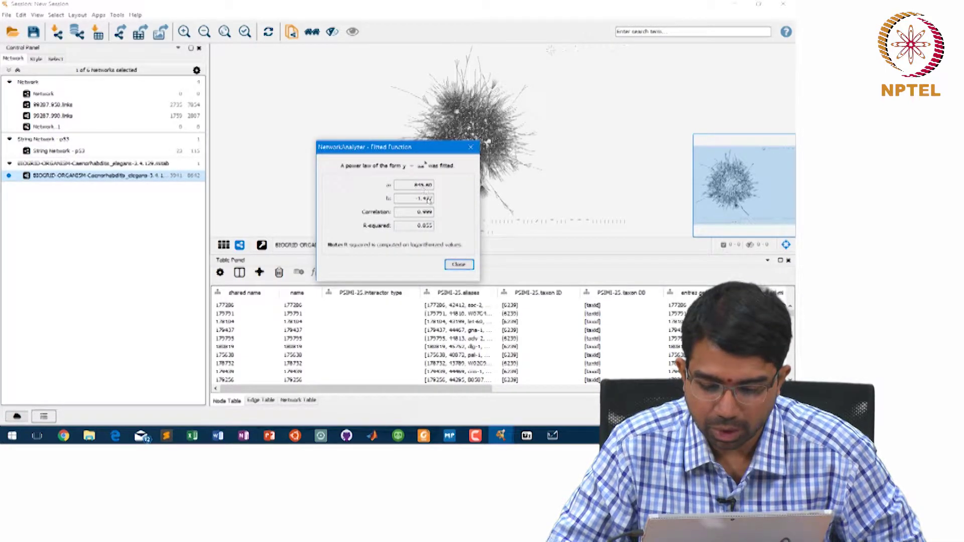
left_click(456, 265)
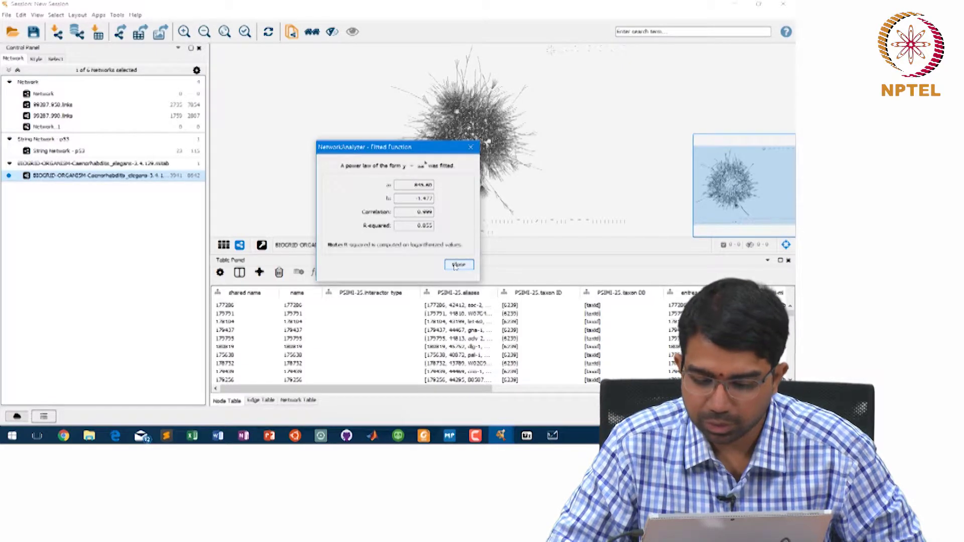
left_click(456, 266)
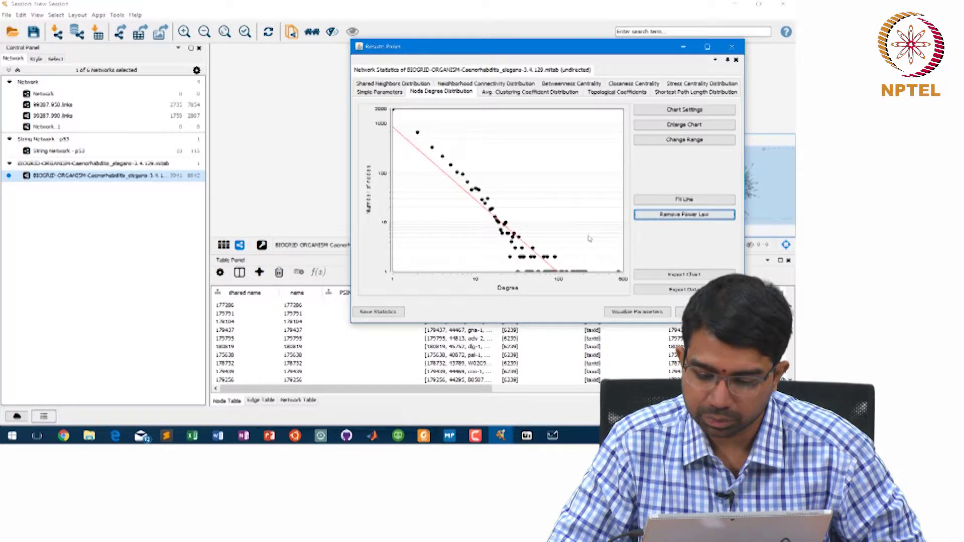
mouse_move(619, 273)
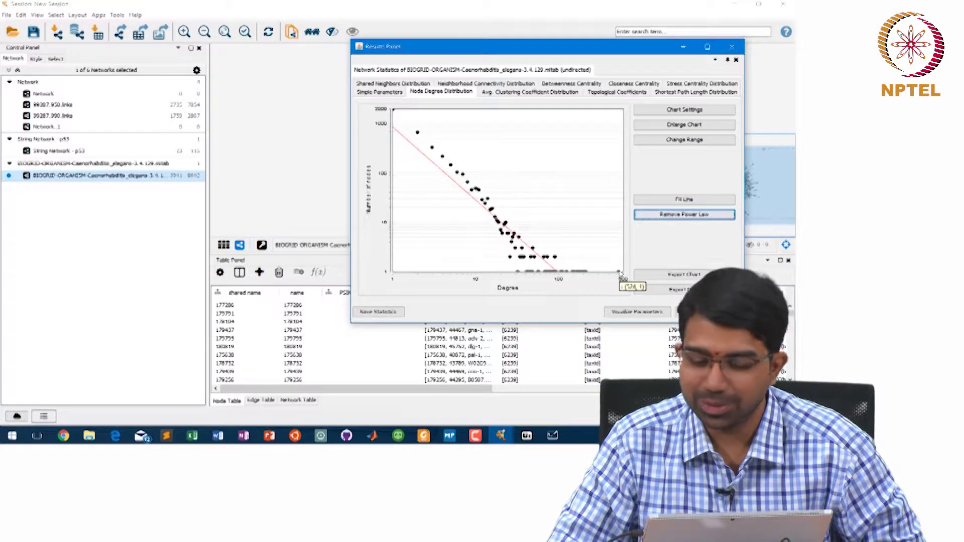
Step: Apply node size by Degree, node colour by BetweennessCentrality and edge size by EdgeBetweenness
left_click(637, 311)
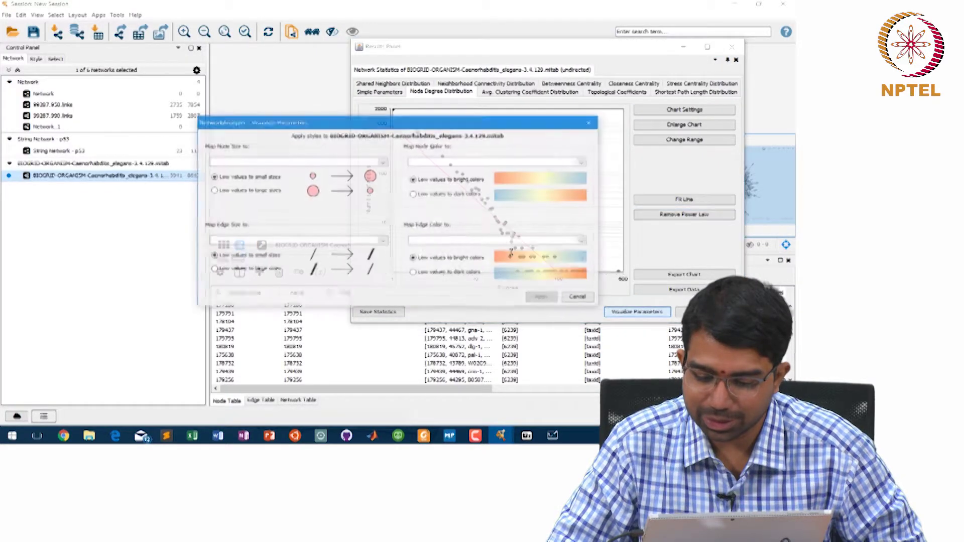
left_click(376, 160)
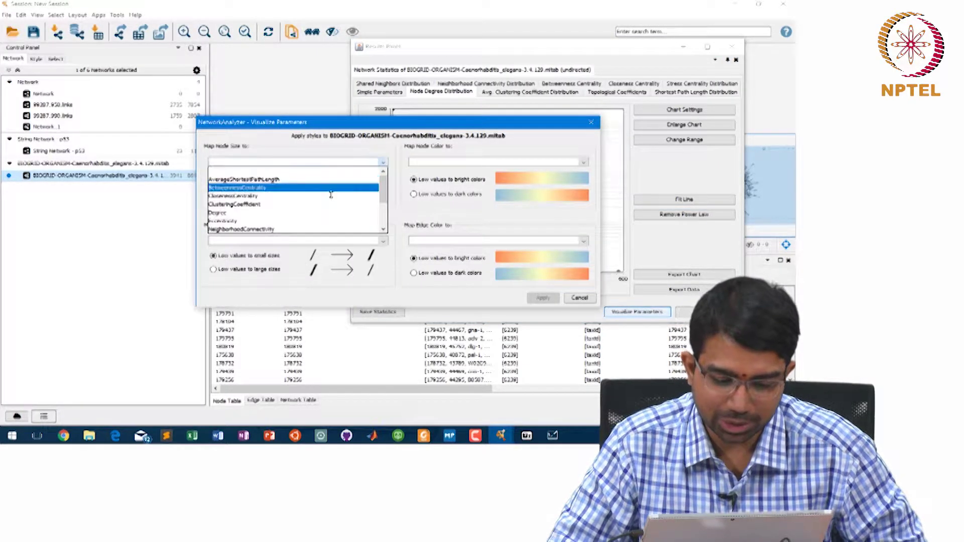
left_click(321, 212)
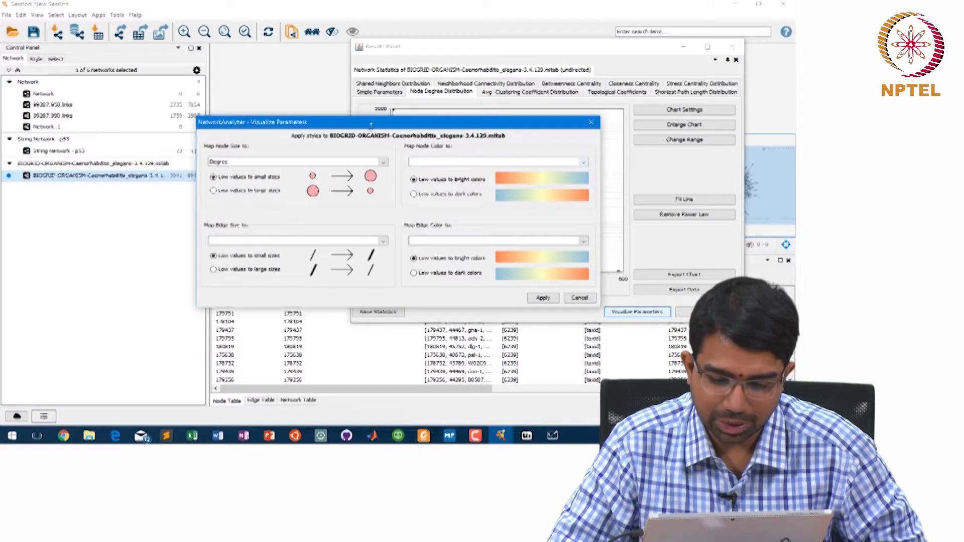
left_click(442, 161)
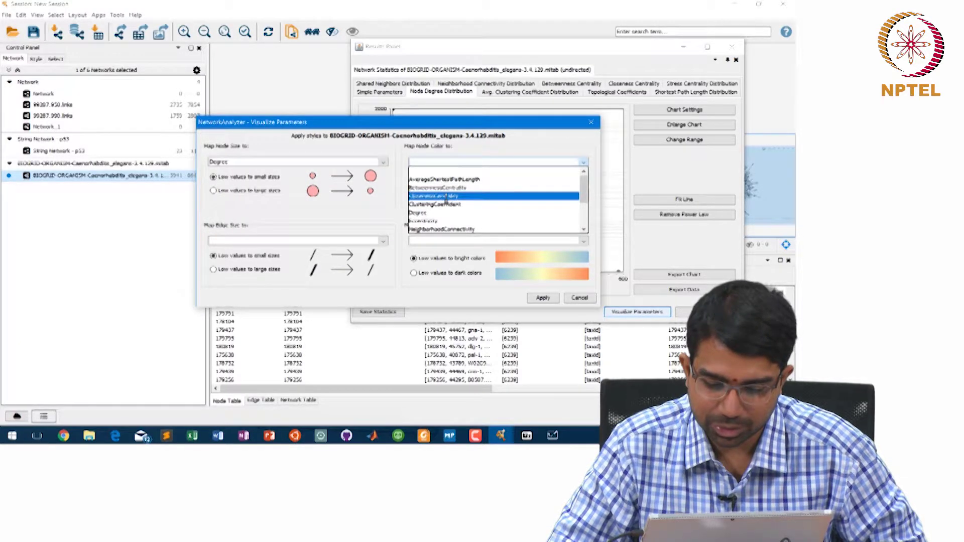
left_click(447, 187)
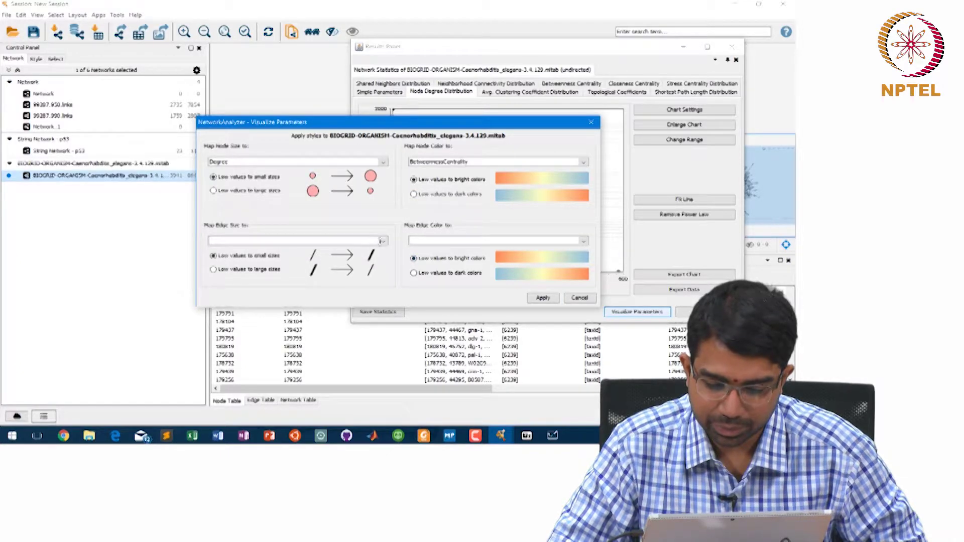
left_click(381, 241)
left_click(369, 257)
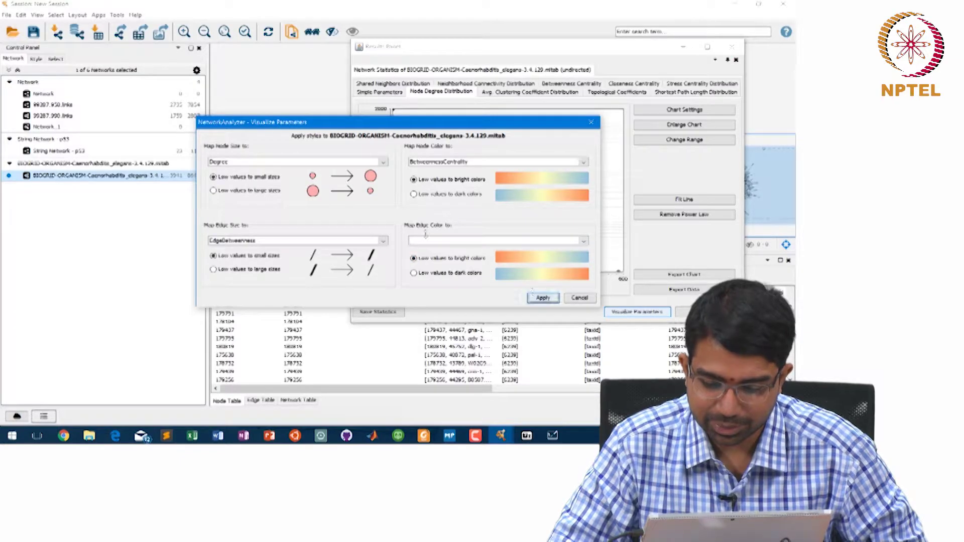
left_click(542, 297)
Step: Close the analysis results without saving and shut the floating Results Panel
left_click(626, 312)
left_click(695, 312)
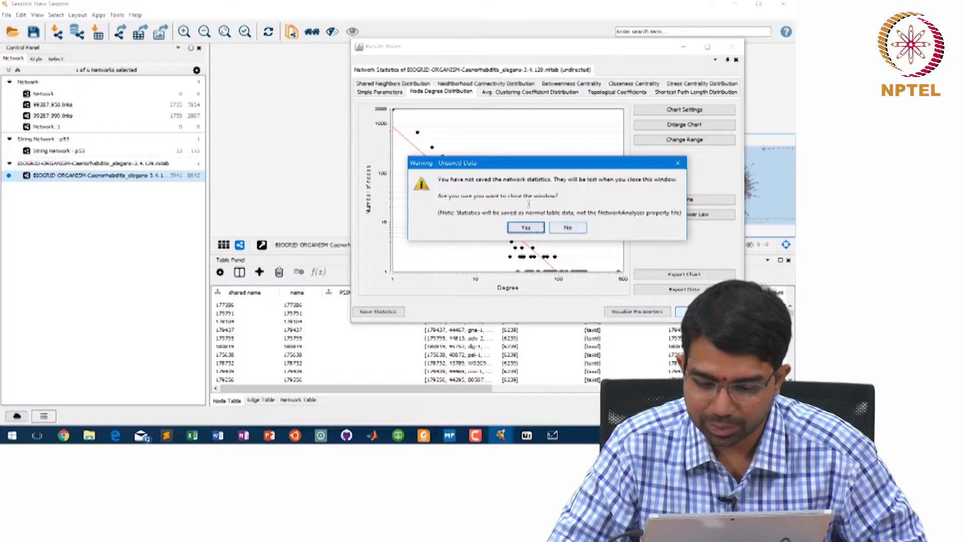
left_click(567, 227)
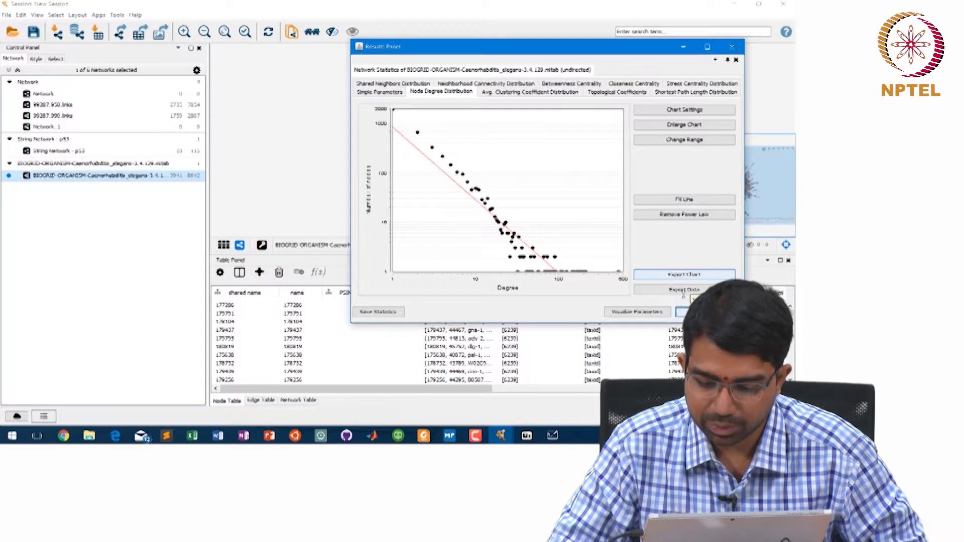
key("Return")
key("Return")
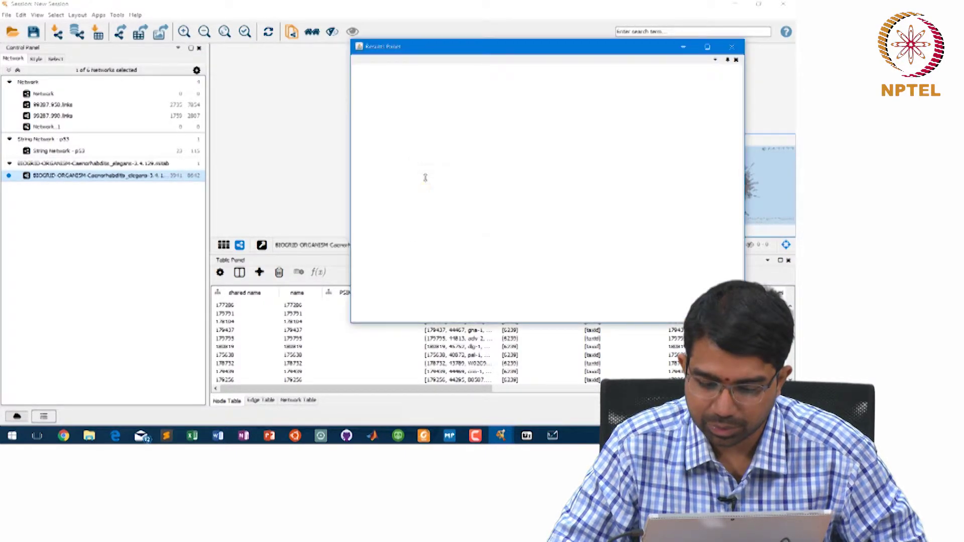
left_click(731, 47)
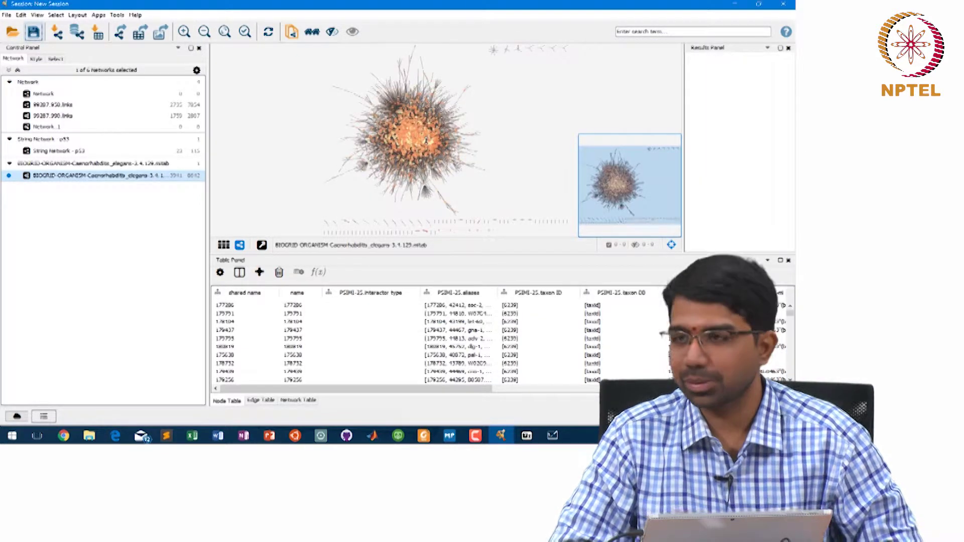
Step: Select a node and zoom well into the C. elegans network view
left_click(425, 141)
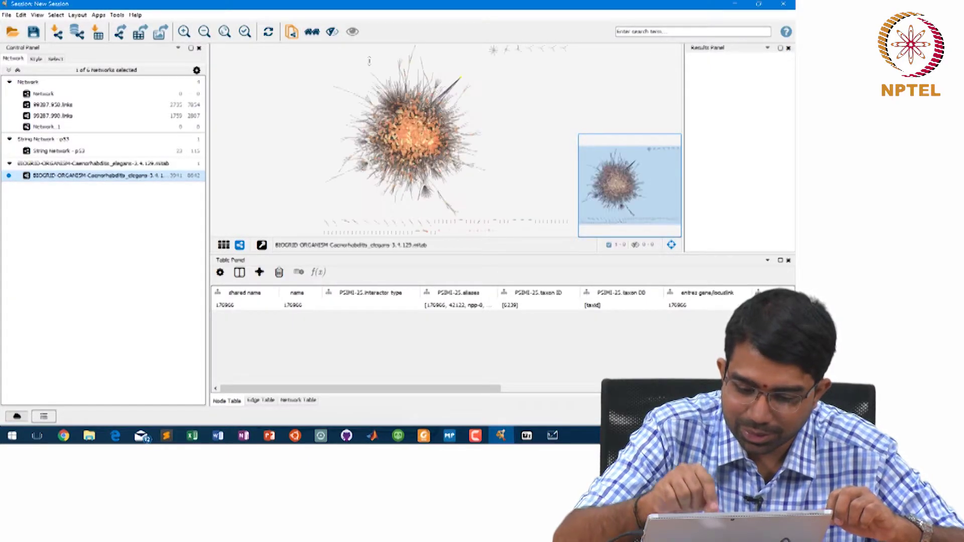
scroll(415, 142, "up", 2)
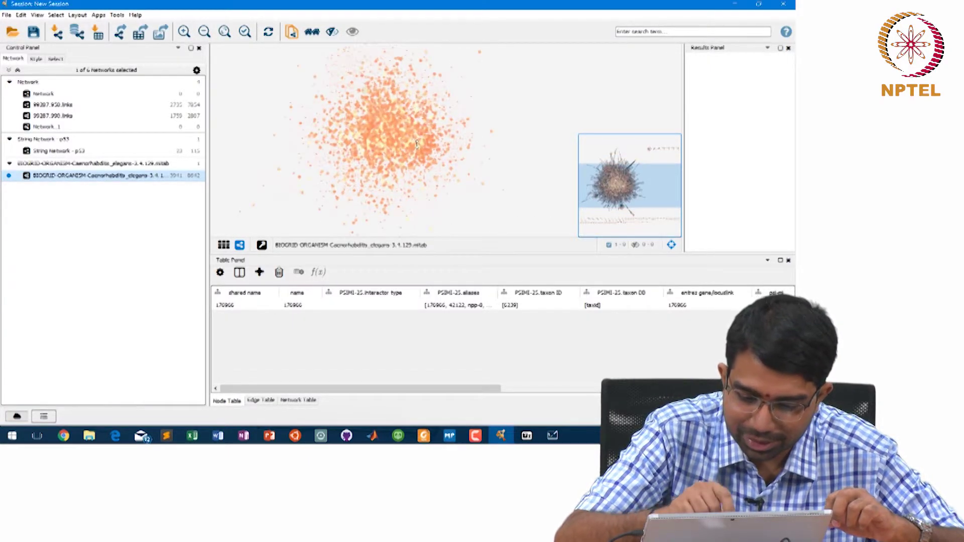
scroll(415, 142, "up", 2)
scroll(416, 144, "up", 1)
scroll(409, 145, "up", 2)
scroll(402, 146, "up", 1)
scroll(398, 147, "up", 1)
scroll(398, 146, "up", 1)
scroll(391, 149, "up", 1)
scroll(386, 153, "up", 1)
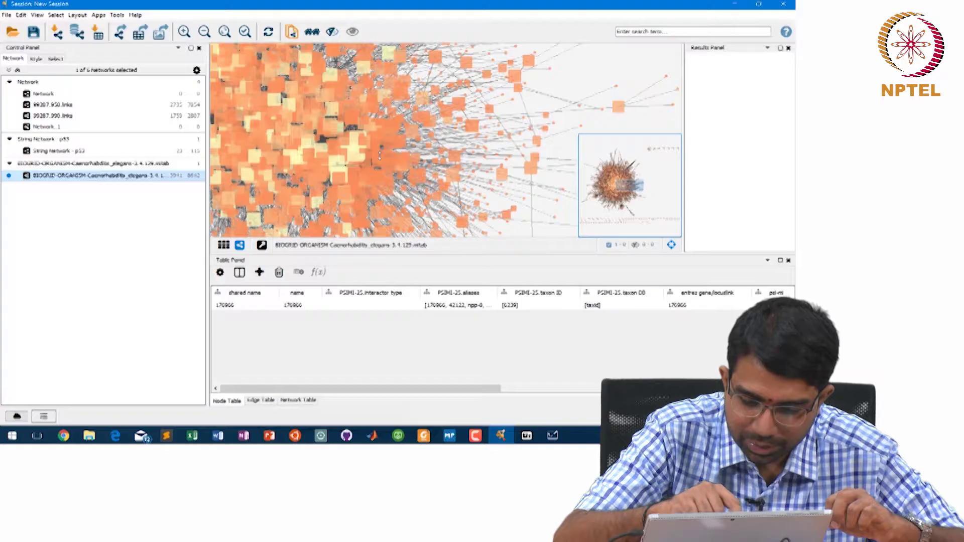
scroll(378, 150, "up", 1)
scroll(376, 145, "up", 1)
scroll(373, 140, "up", 1)
scroll(373, 134, "up", 1)
scroll(449, 148, "up", 1)
scroll(453, 148, "up", 2)
scroll(454, 148, "up", 1)
scroll(479, 120, "up", 2)
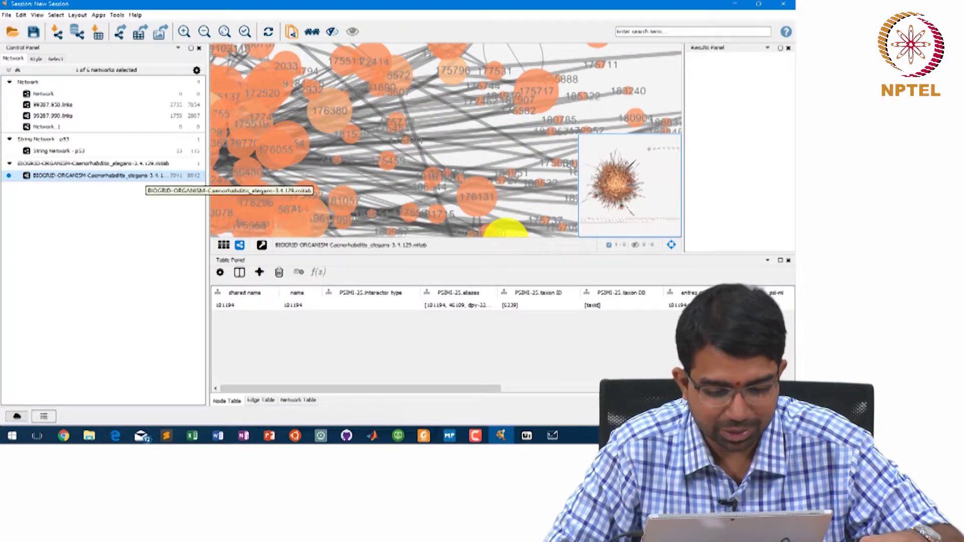
Step: Select all nodes with Ctrl+A so the node table lists every node
right_click(145, 177)
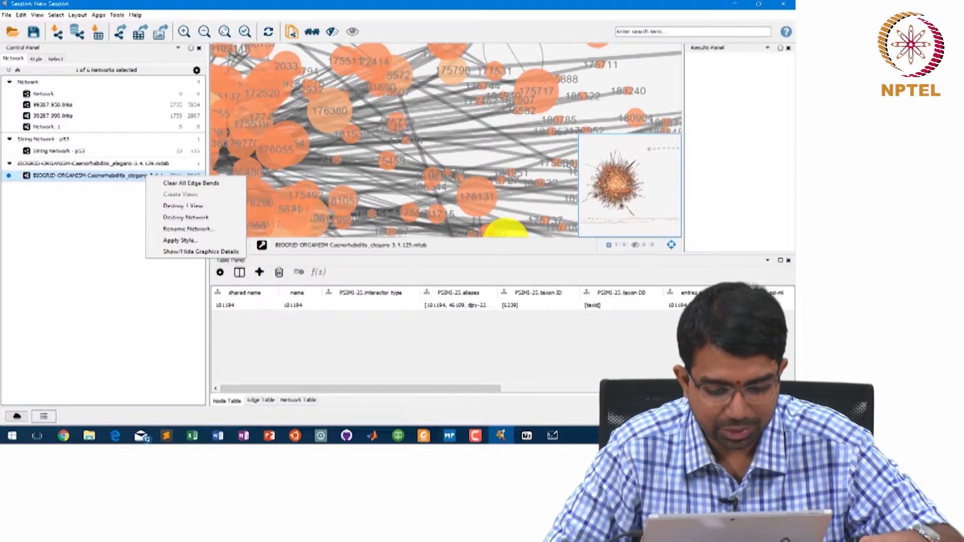
key("Escape")
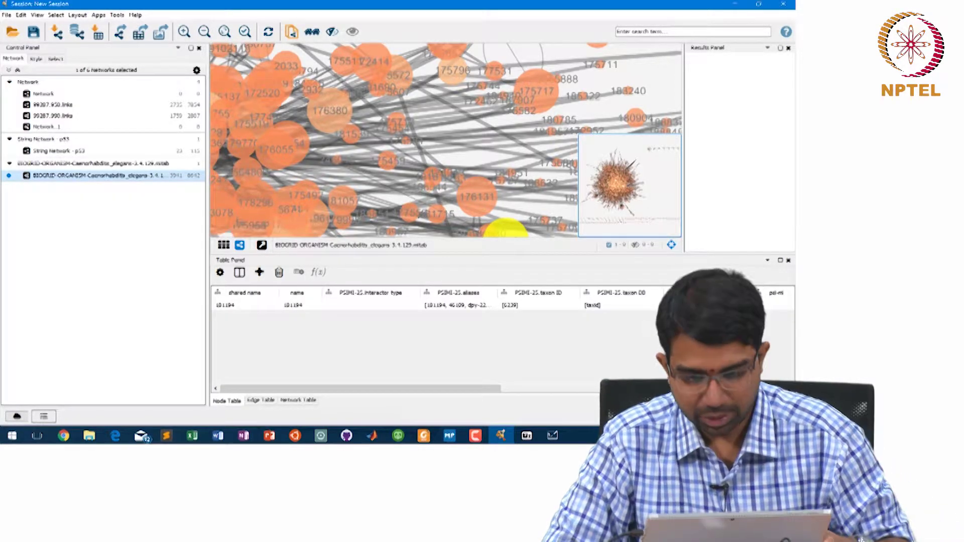
left_click(535, 90)
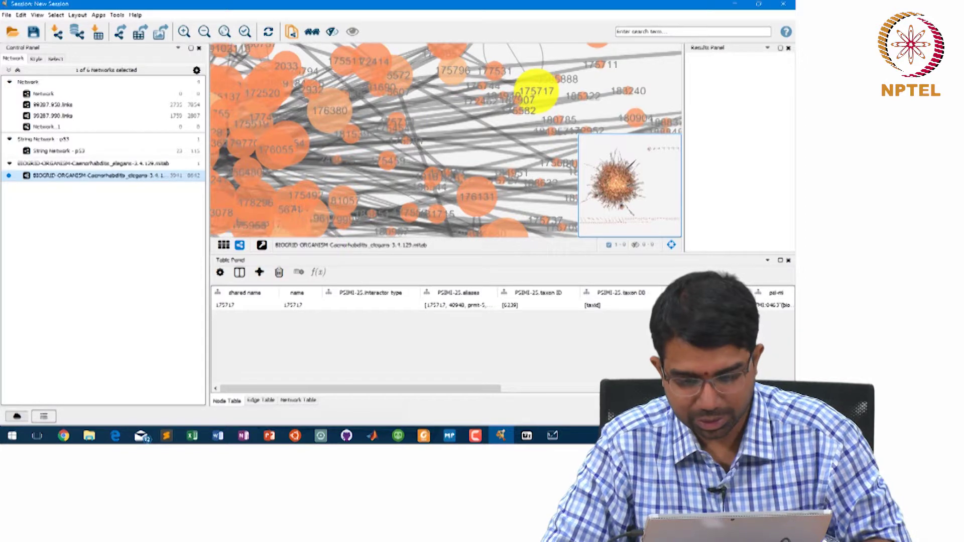
key("ctrl+a")
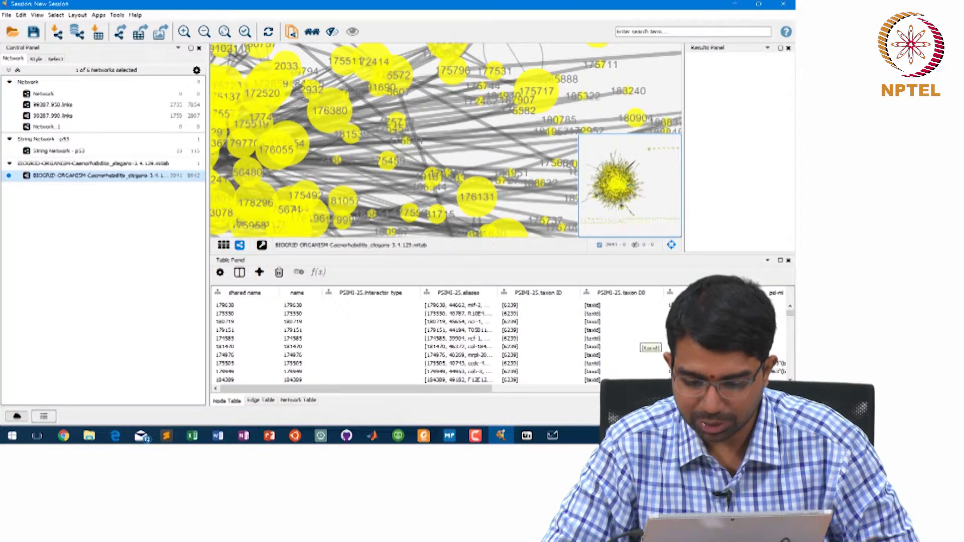
left_click_drag(354, 388, 643, 388)
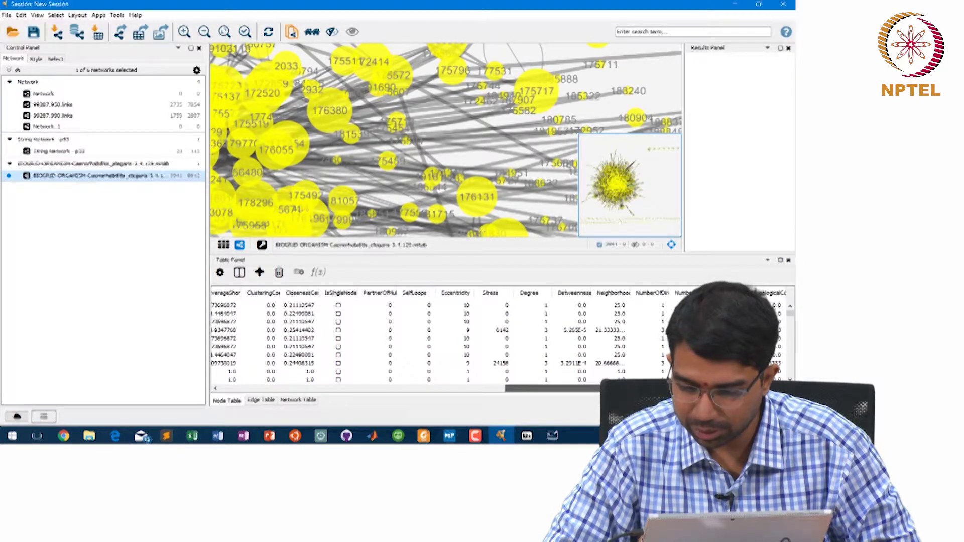
left_click_drag(552, 388, 356, 388)
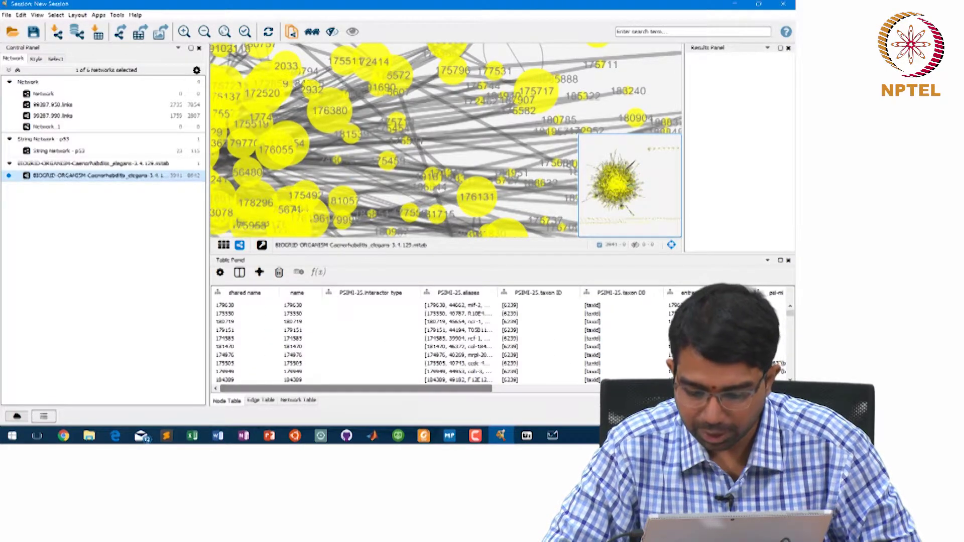
left_click(117, 15)
mouse_move(148, 28)
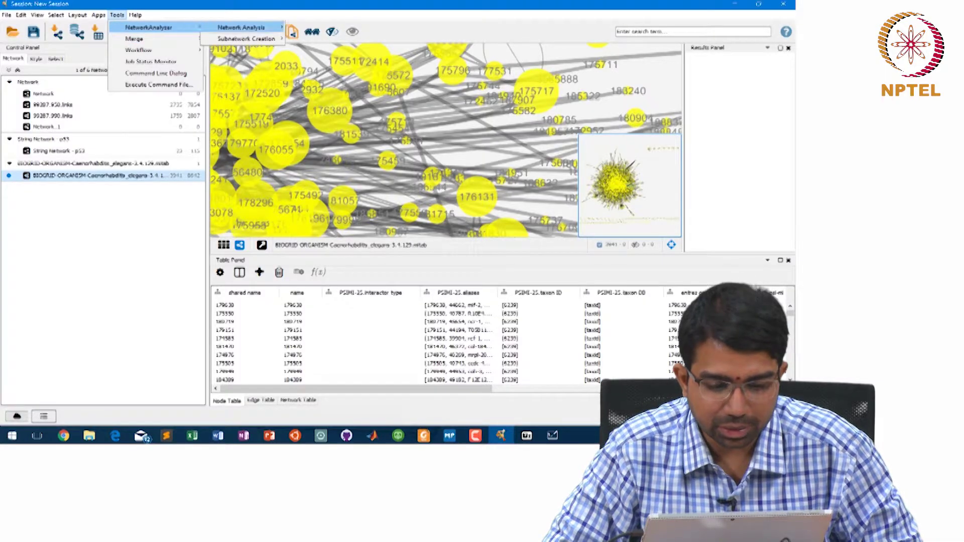
Step: Run Analyze Network as undirected and scroll the Node Table to the new Degree, Stress, Closeness columns
left_click(324, 28)
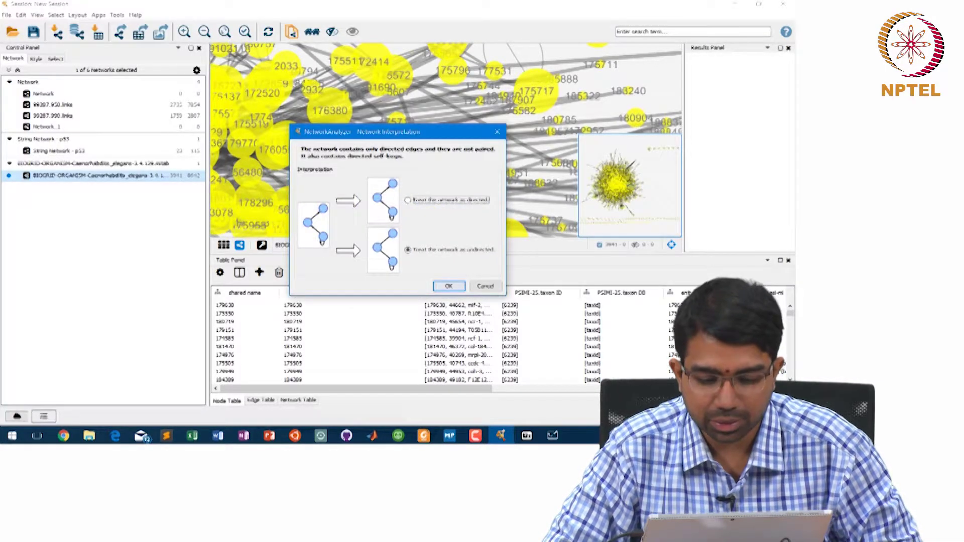
left_click(448, 285)
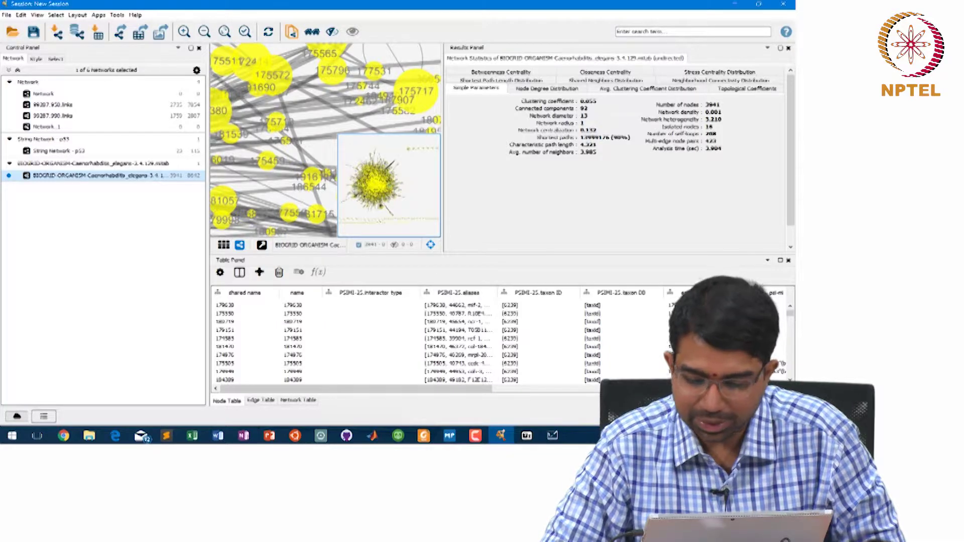
scroll(401, 342, "right", 3)
scroll(402, 342, "right", 5)
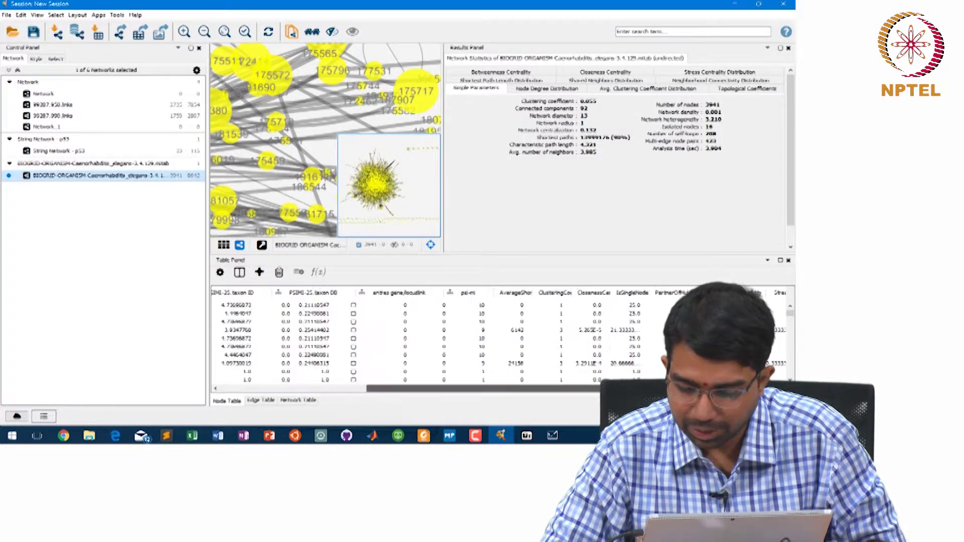
scroll(402, 342, "right", 3)
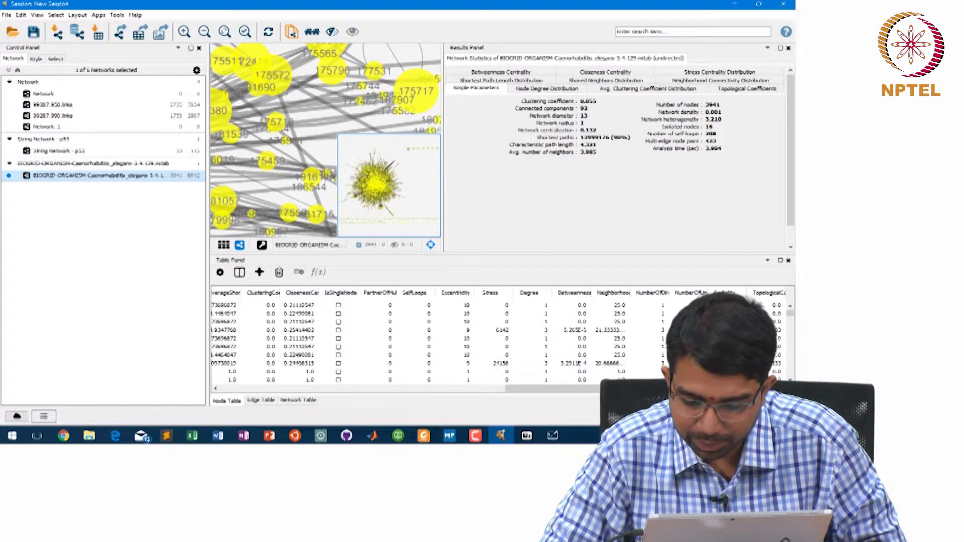
Step: Sort the Node Table by Degree descending and select the top five hub rows
left_click(529, 292)
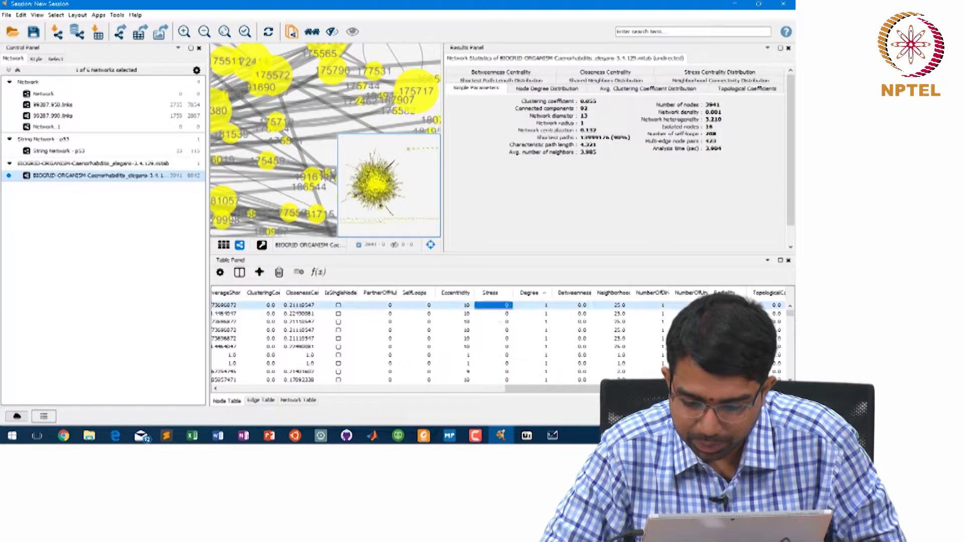
left_click(529, 292)
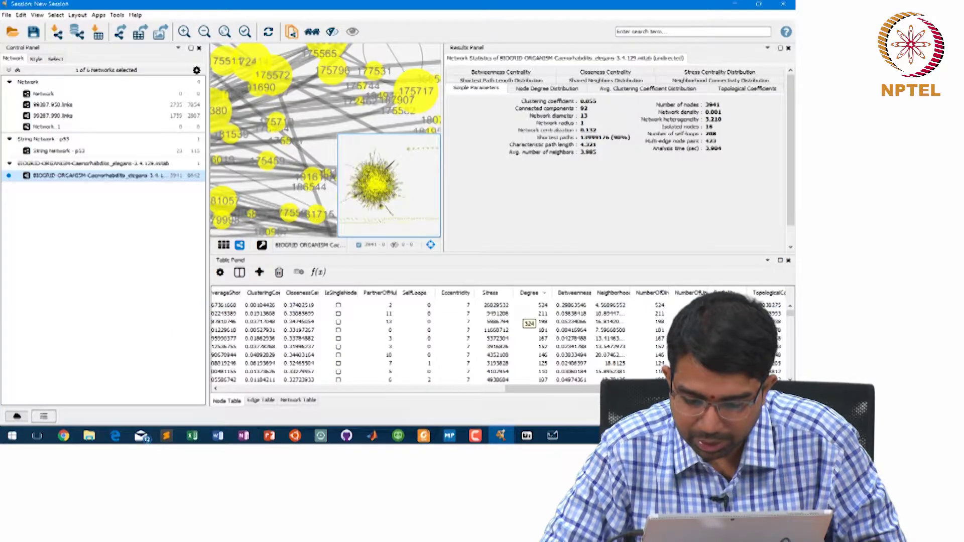
left_click(532, 304)
left_click(532, 313, "shift")
key("shift+Down")
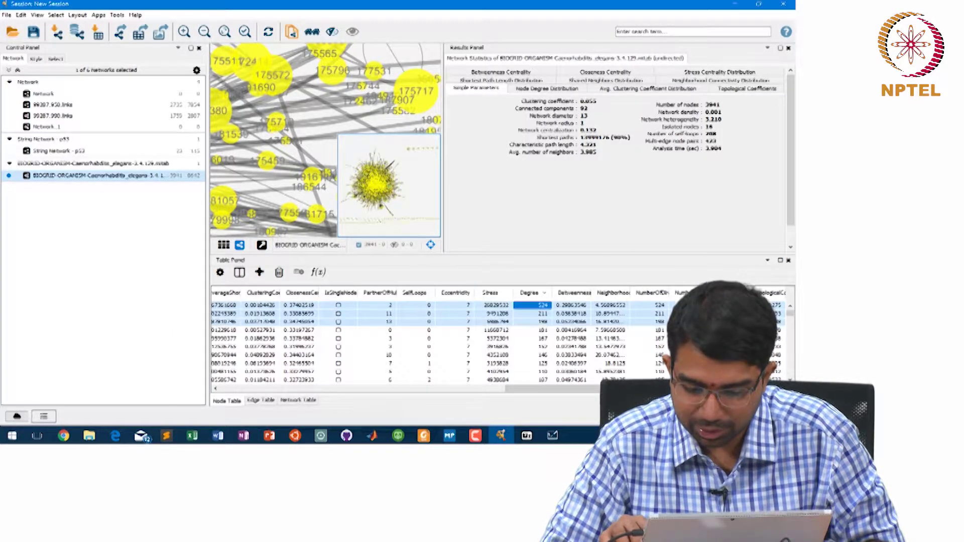
key("shift+Down")
key("shift+Down")
key("shift+Down")
key("shift+Down")
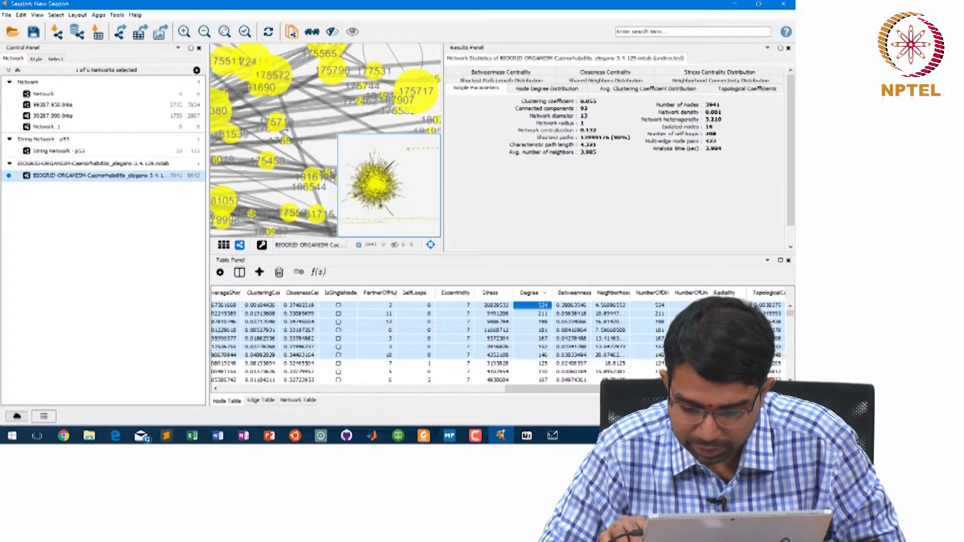
key("shift+Down")
key("shift+Down")
key("shift+Down")
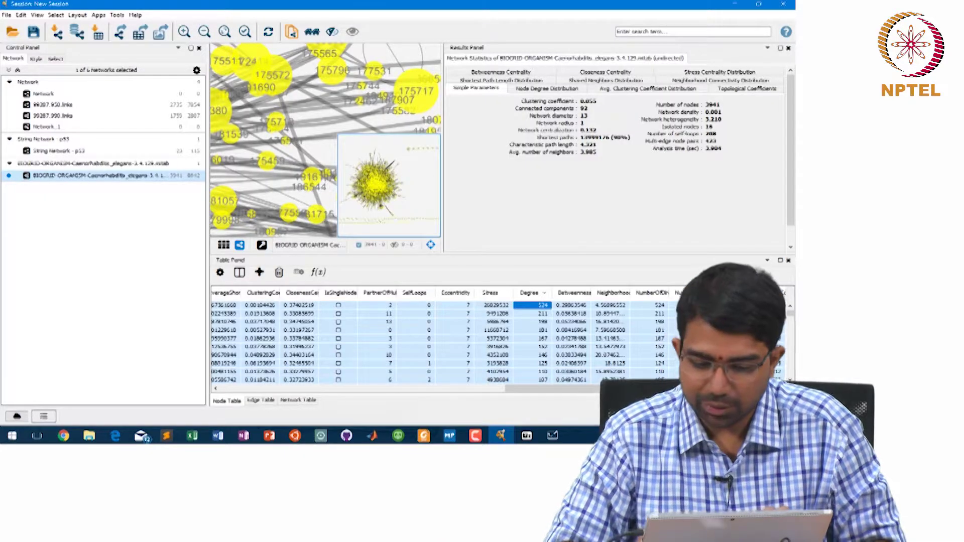
Step: Select those hub nodes in the network and delete them with their edges
right_click(418, 338)
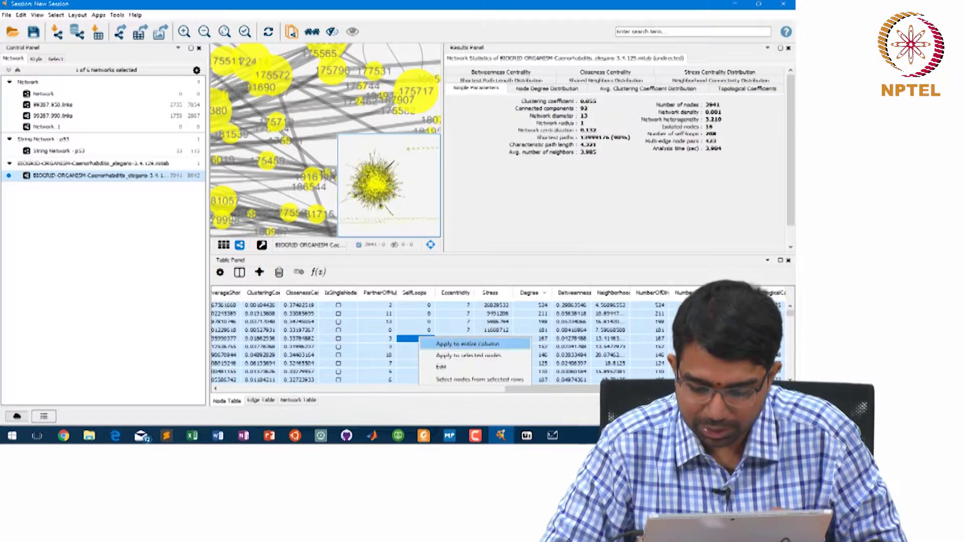
left_click(479, 379)
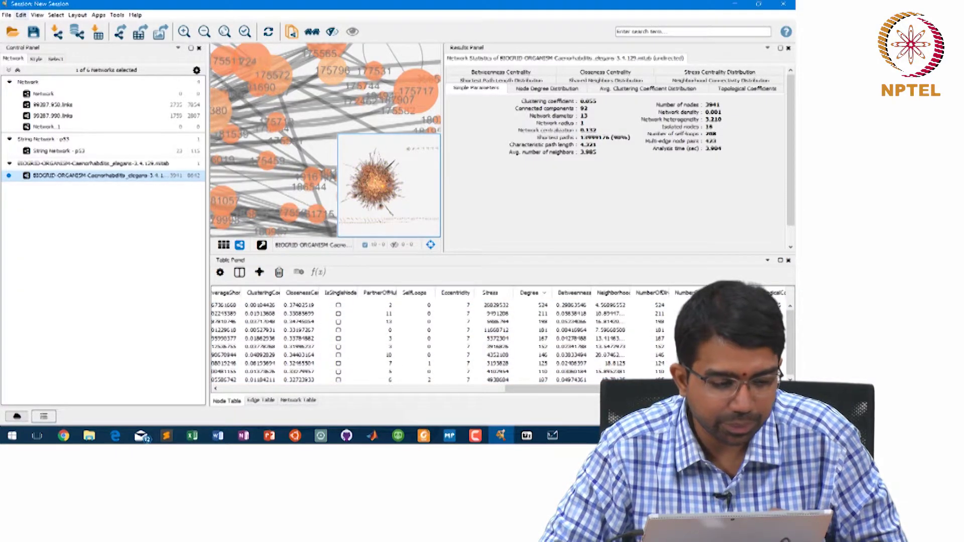
left_click(20, 14)
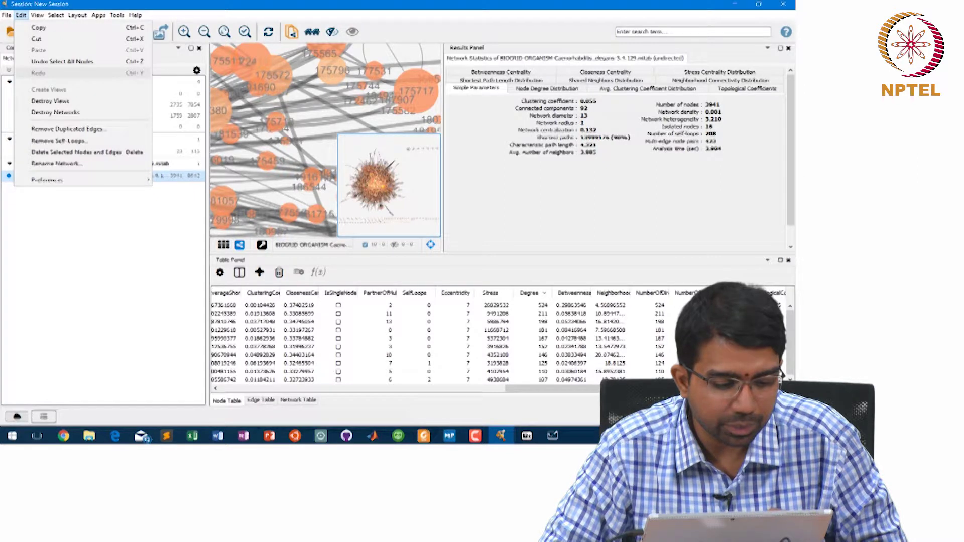
left_click(80, 152)
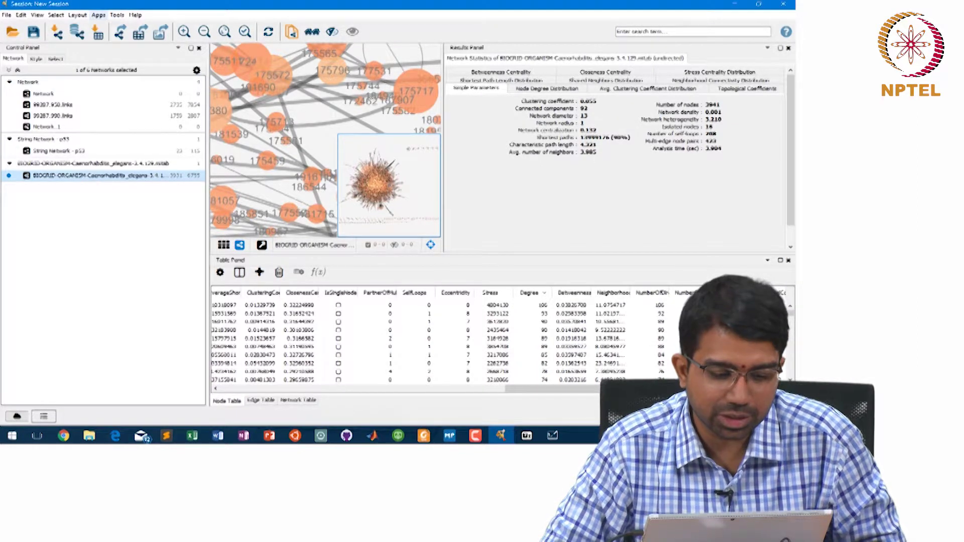
Step: Re-run undirected Analyze Network on the reduced BioGRID network: 3931 nodes, 659 connected components
left_click(117, 15)
mouse_move(240, 27)
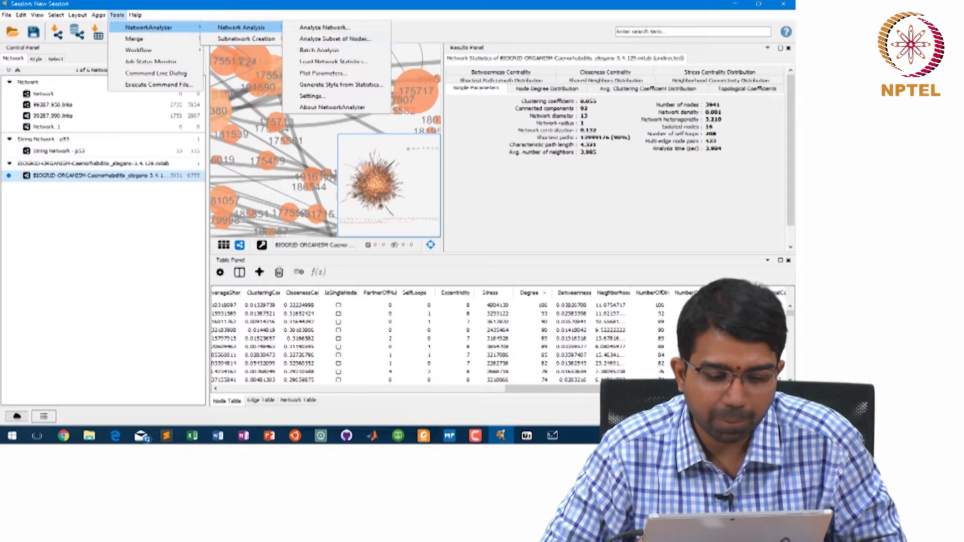
left_click(324, 27)
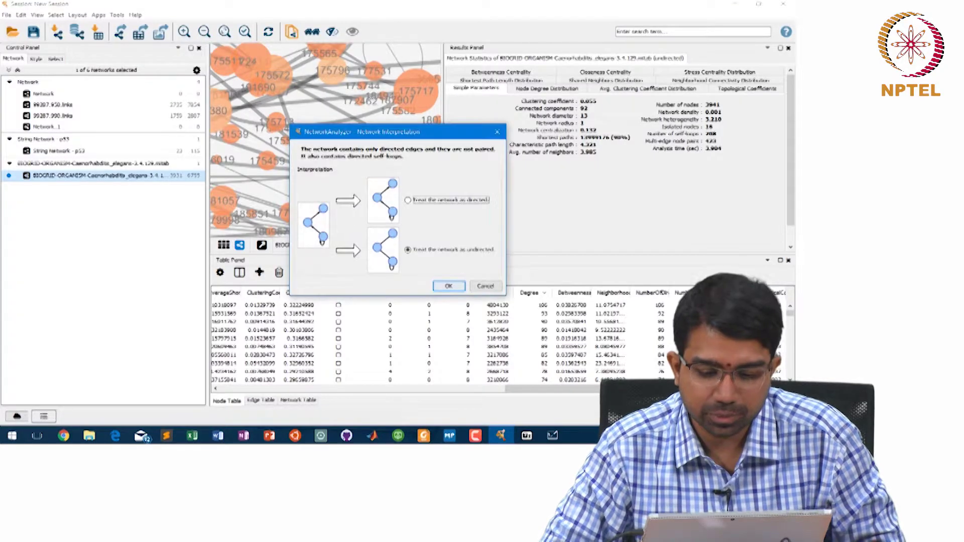
left_click(448, 286)
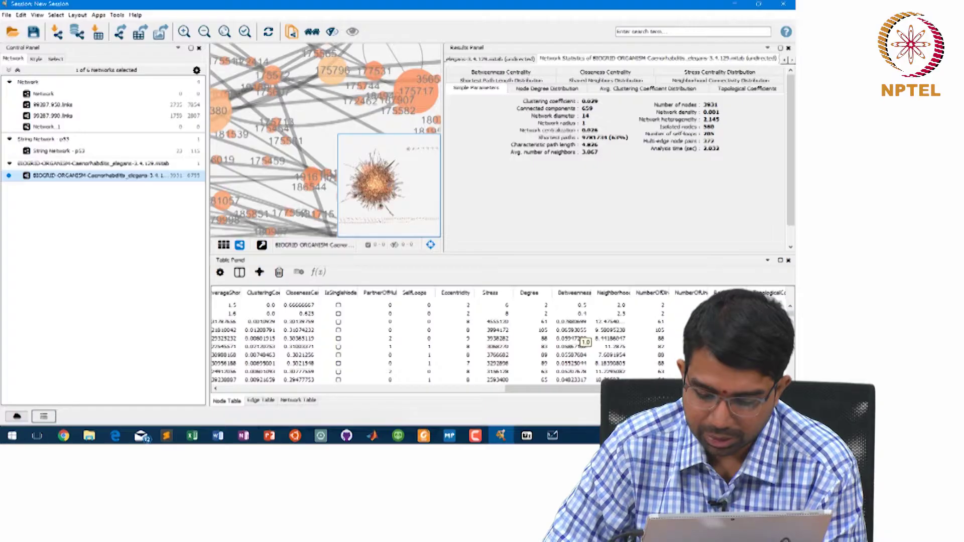
scroll(582, 338, "up", 1)
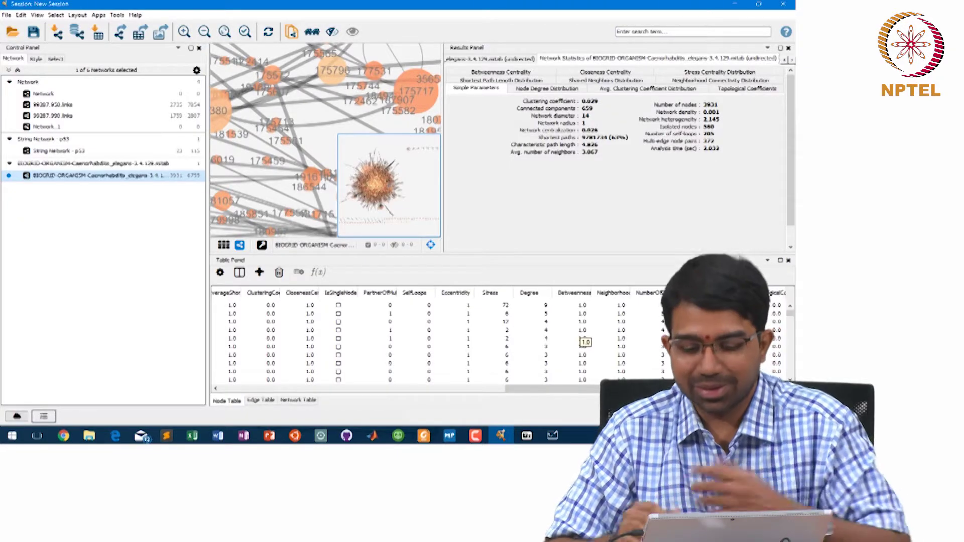
scroll(583, 339, "down", 1)
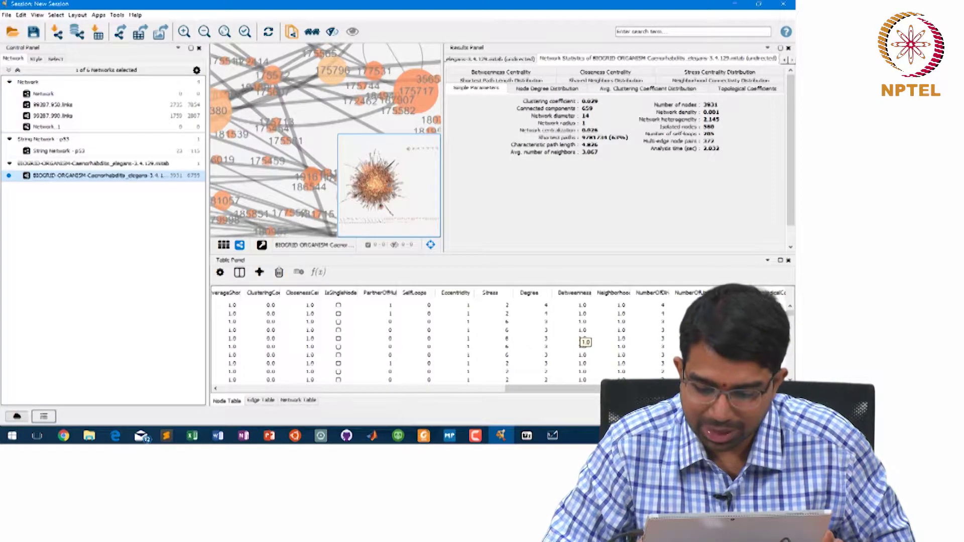
left_click(572, 313)
scroll(442, 342, "left", 10)
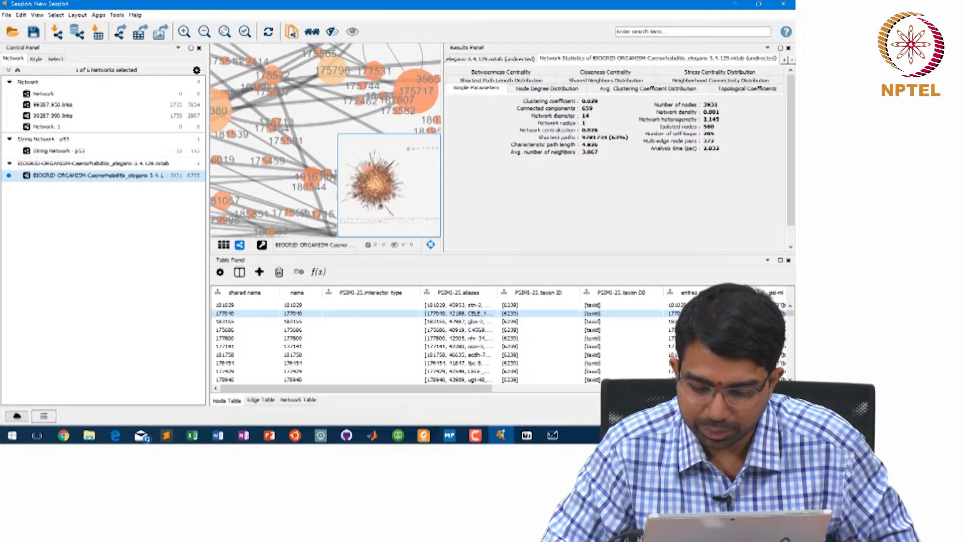
scroll(402, 342, "right", 10)
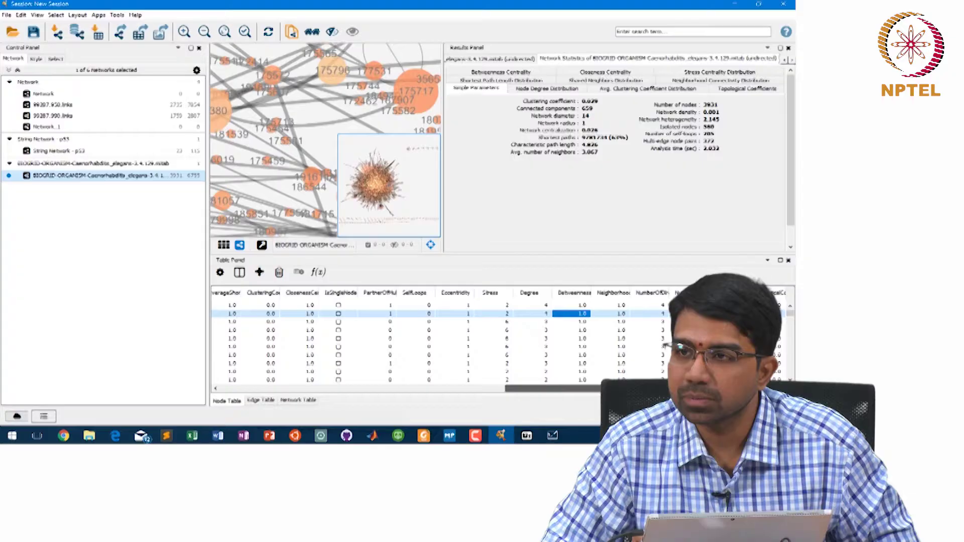
scroll(402, 341, "left", 10)
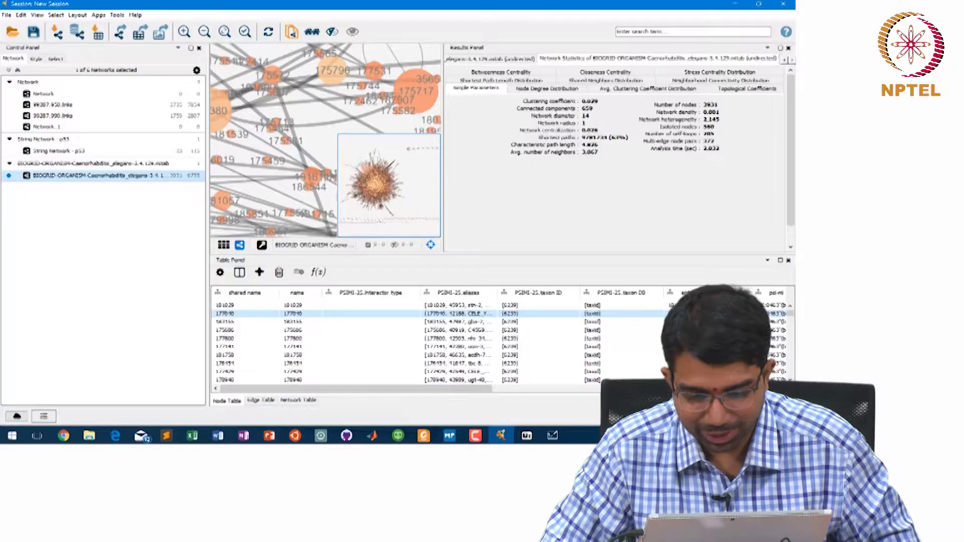
Step: Select node 175717 and expand the selection three times to its first neighbours with Ctrl+6
left_click(416, 91)
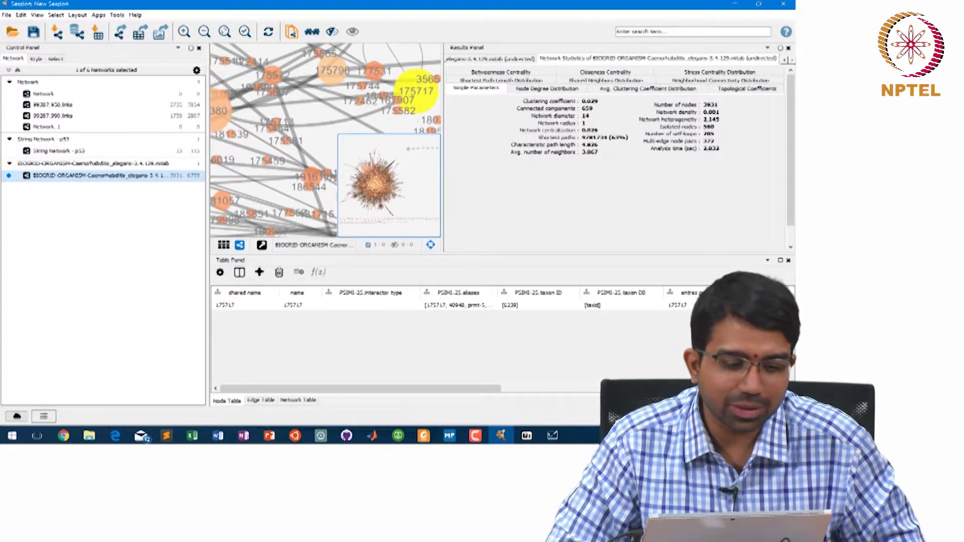
left_click(20, 14)
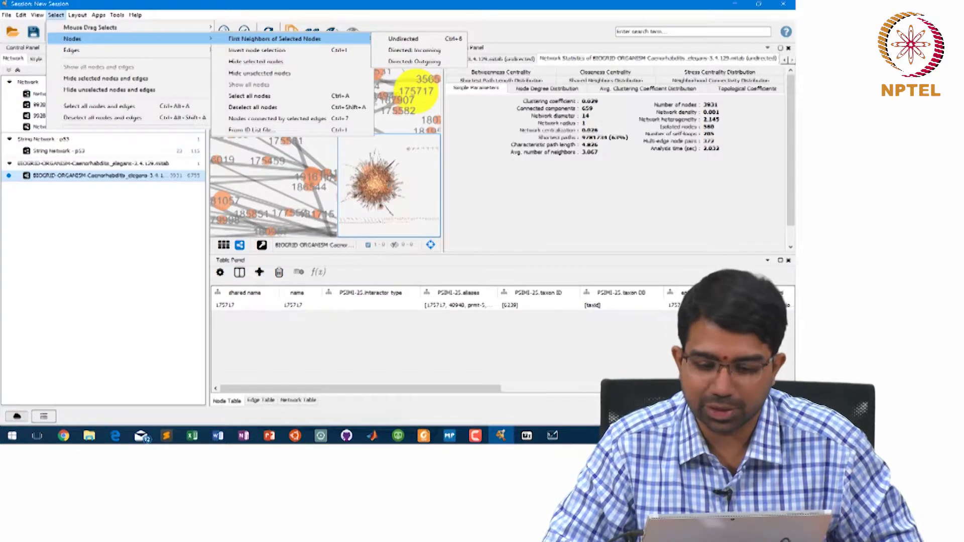
key("Escape")
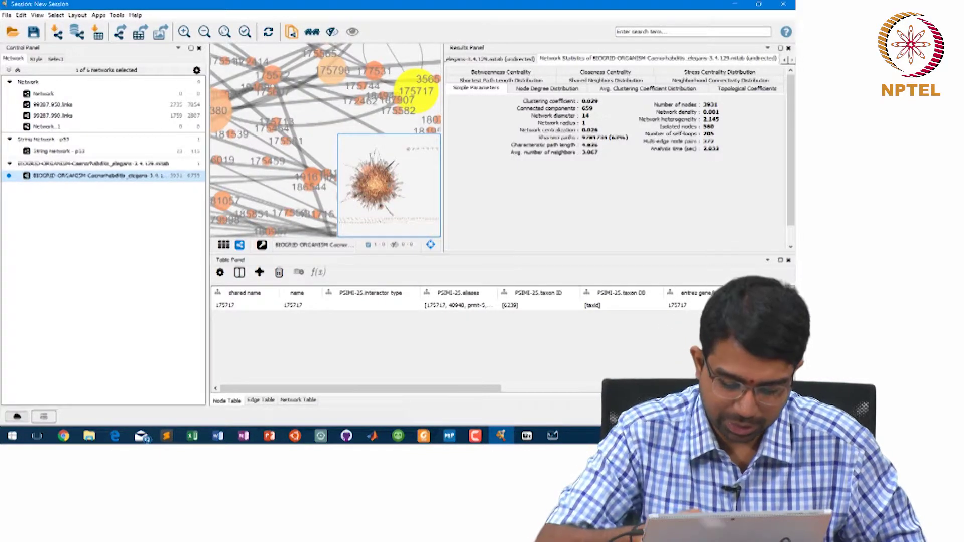
key("ctrl+6")
key("ctrl+6")
key("ctrl+6")
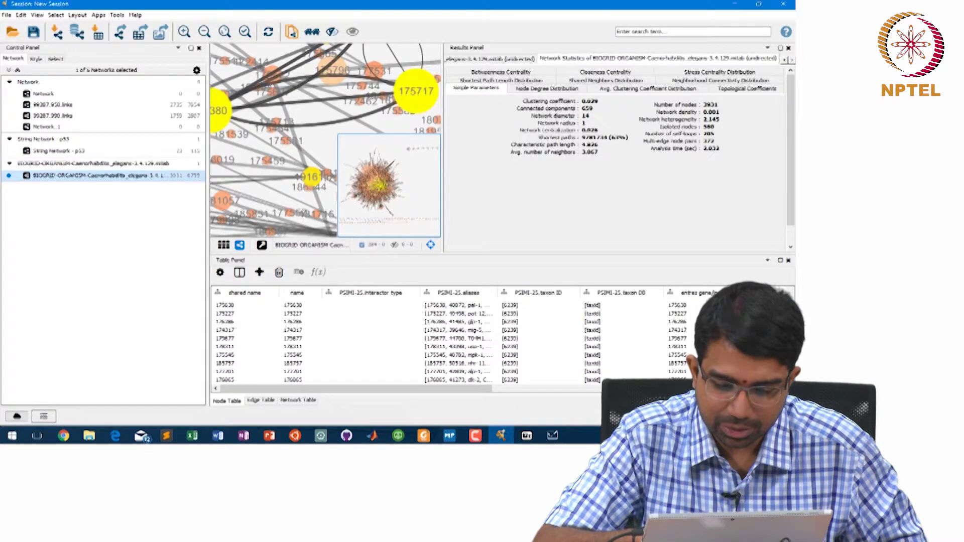
key("ctrl+6")
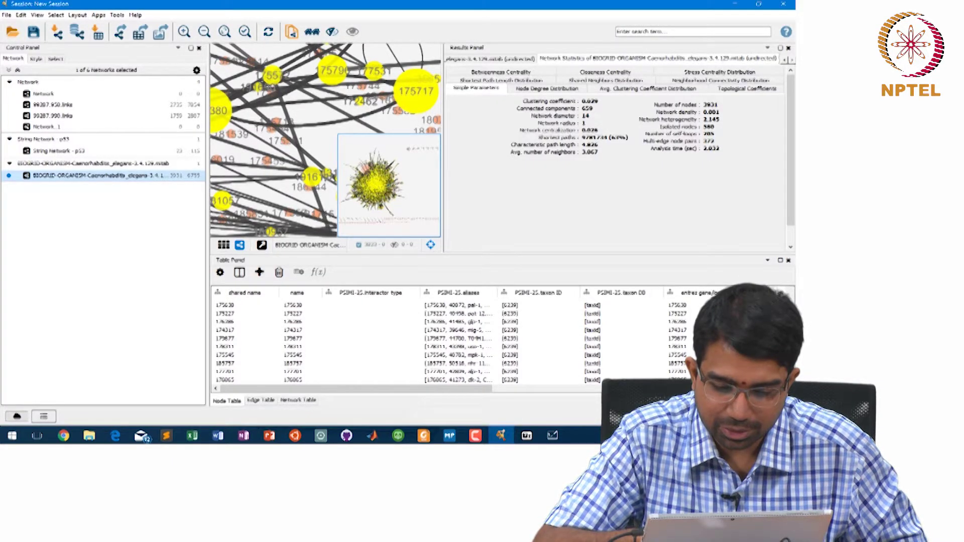
key("ctrl+6")
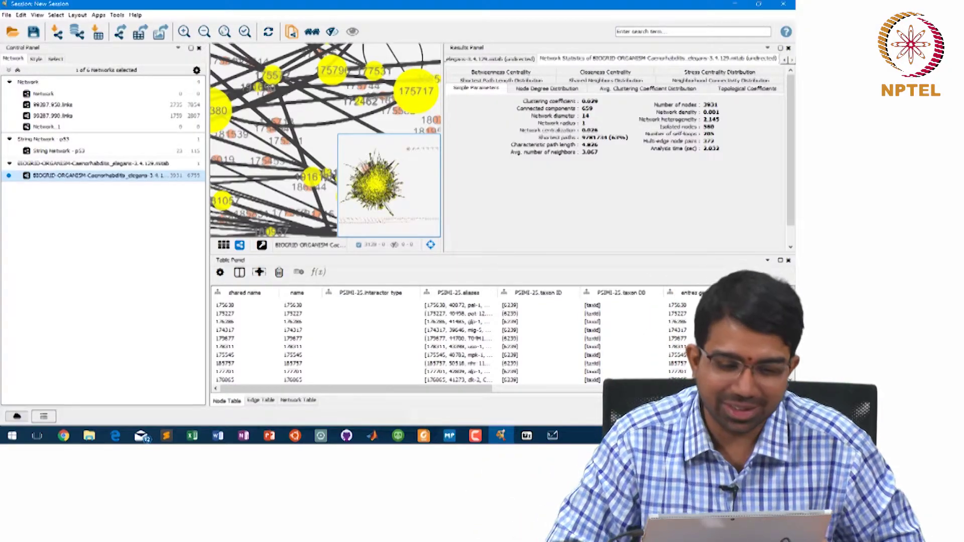
Step: Invert the node selection and delete the outlying nodes, leaving 3128 nodes and 6567 edges
left_click(20, 15)
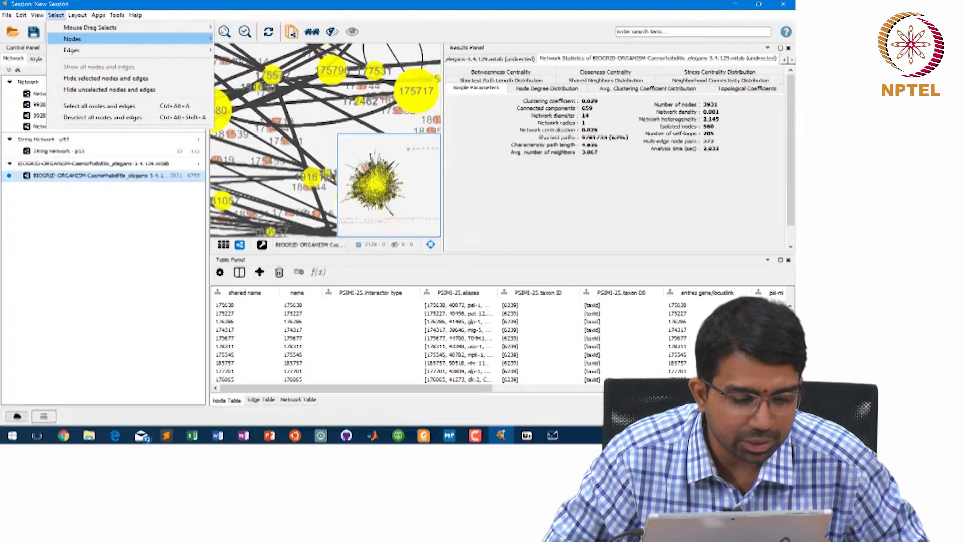
key("Escape")
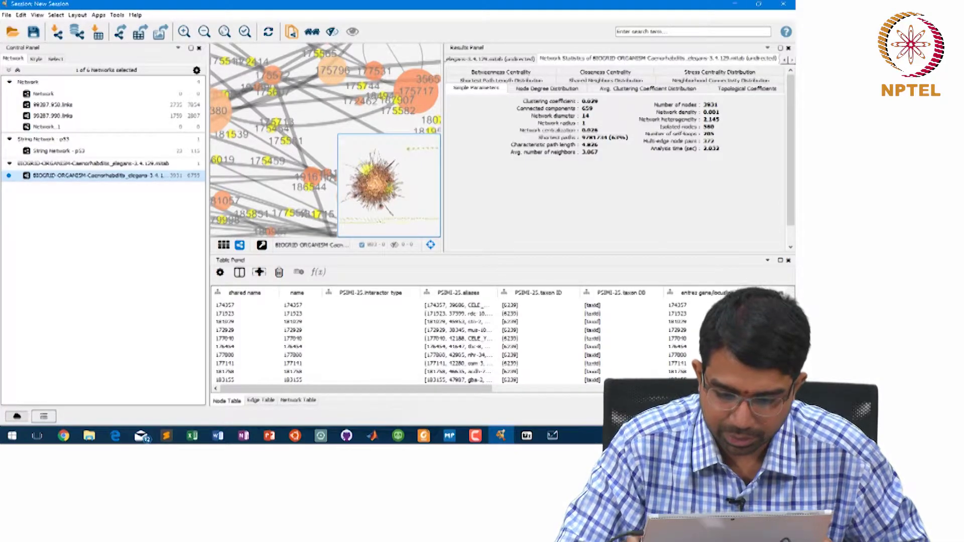
key("Delete")
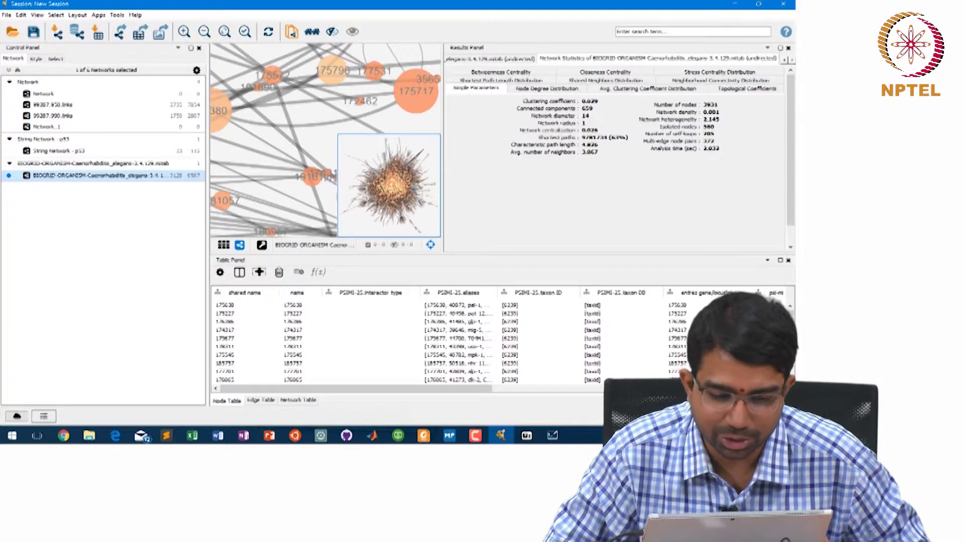
Step: Re-run undirected Analyze Network on the trimmed network, showing a single 3128-node component
left_click(77, 14)
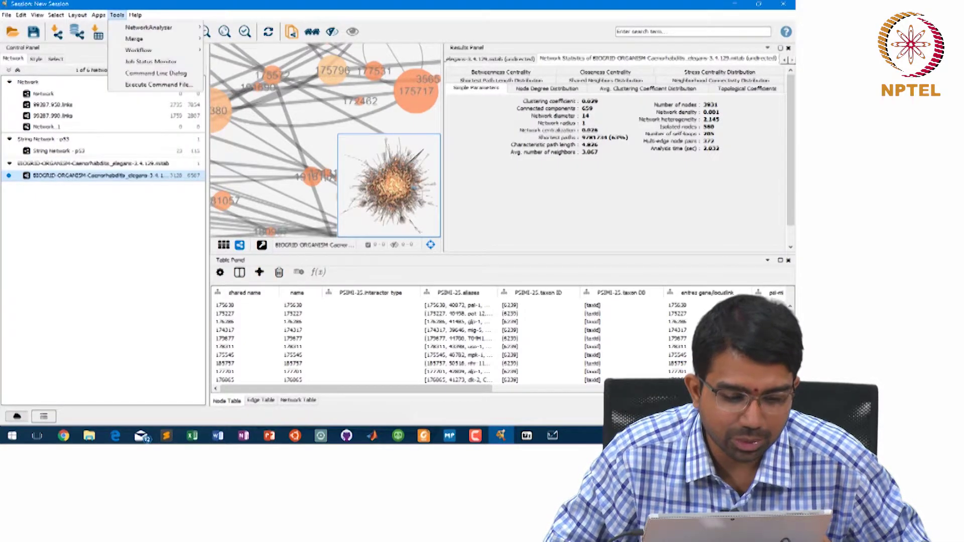
left_click(323, 27)
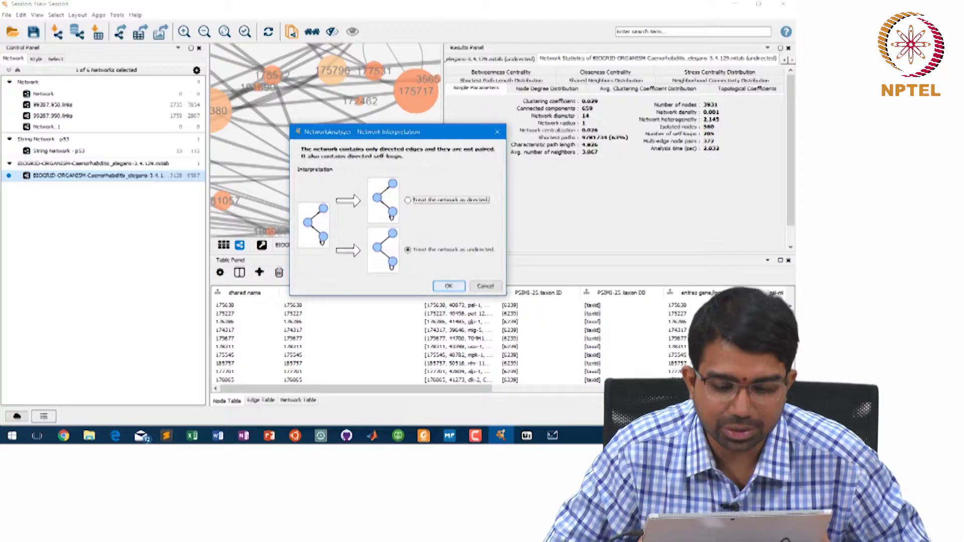
left_click(448, 286)
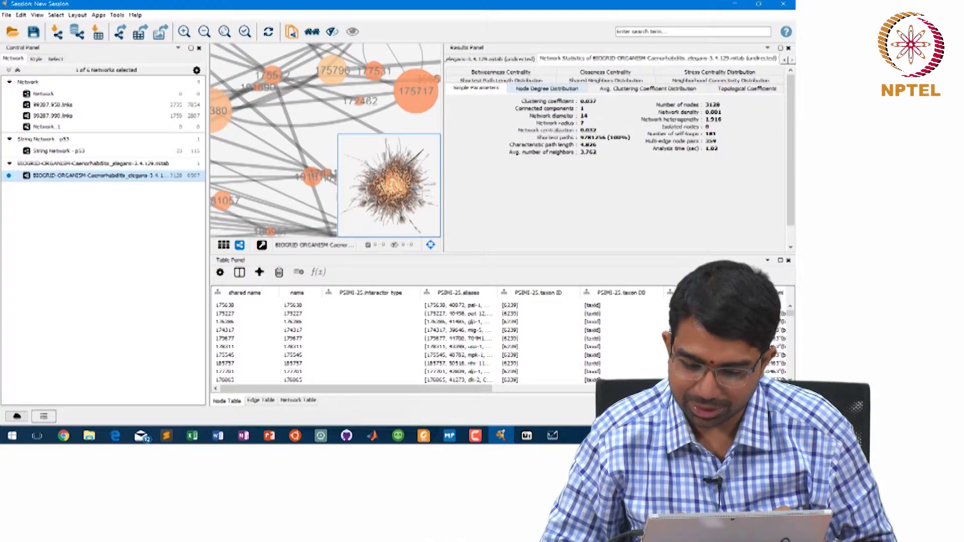
Step: Check the Node Degree Distribution chart, then show the Avg. Clustering Coefficient Distribution chart
left_click(546, 89)
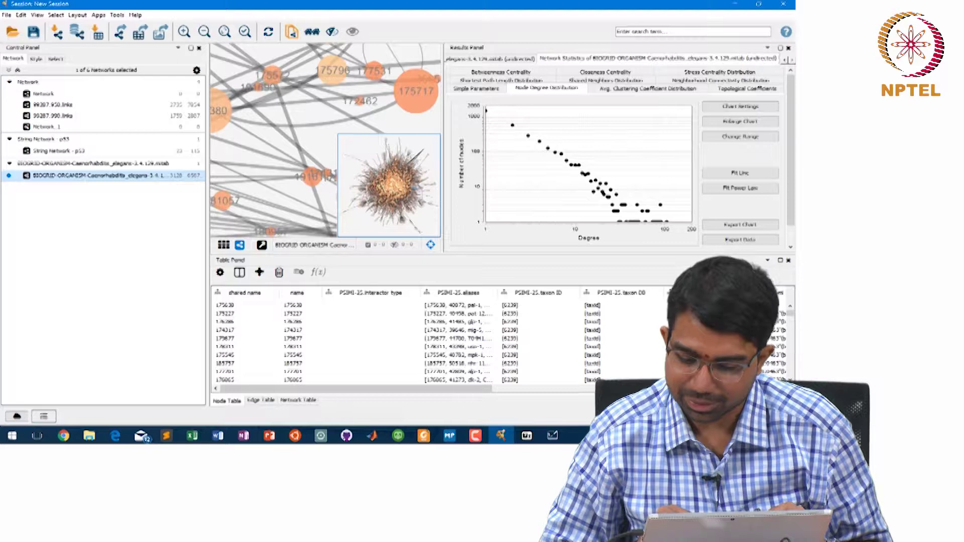
key("Left")
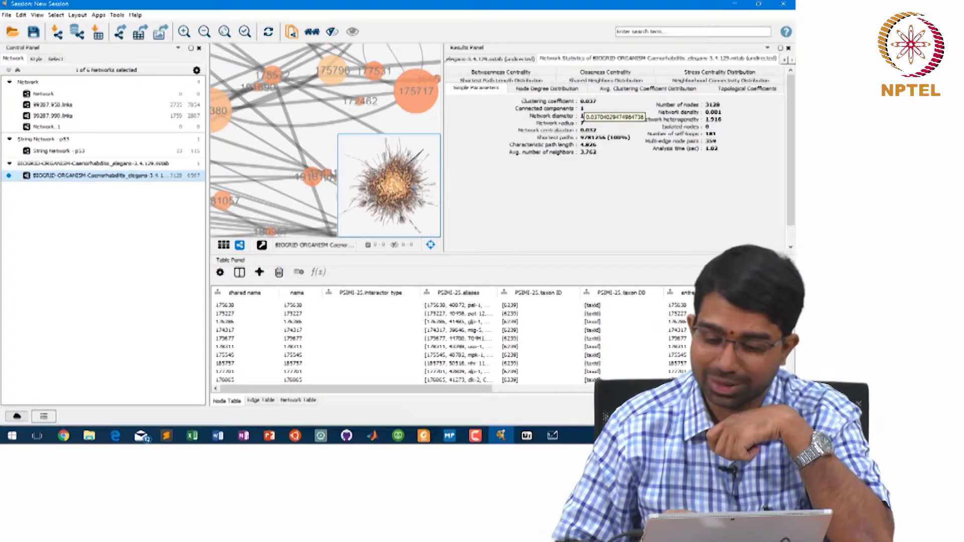
left_click(647, 88)
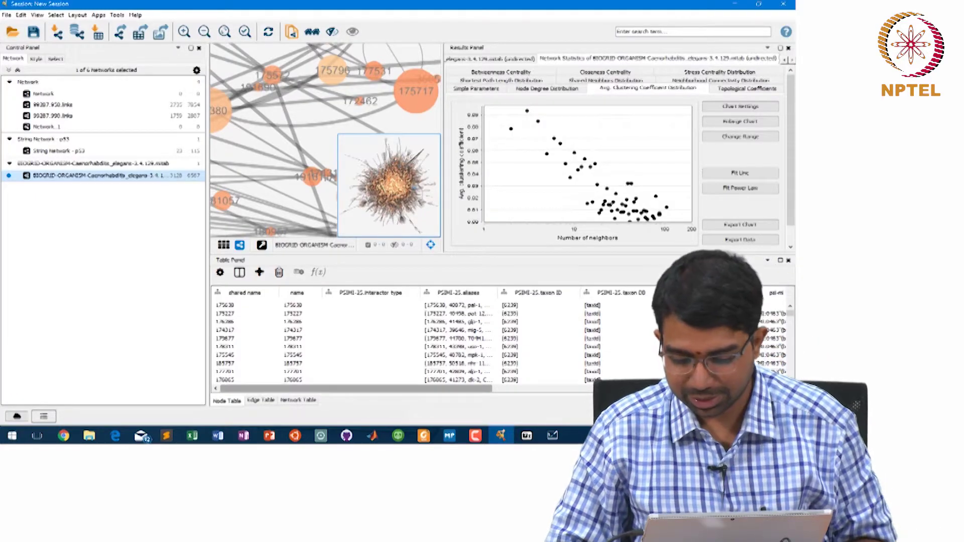
scroll(402, 341, "right", 10)
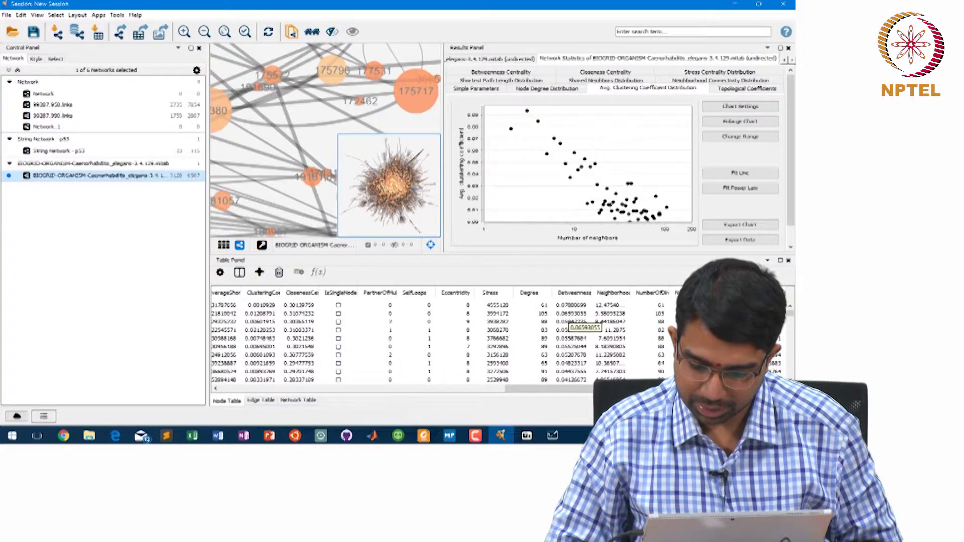
Step: Select the first five Node Table rows' nodes in the network and delete them
left_click(570, 304)
key("shift+Down")
key("shift+Down")
key("shift+Down")
key("shift+Down")
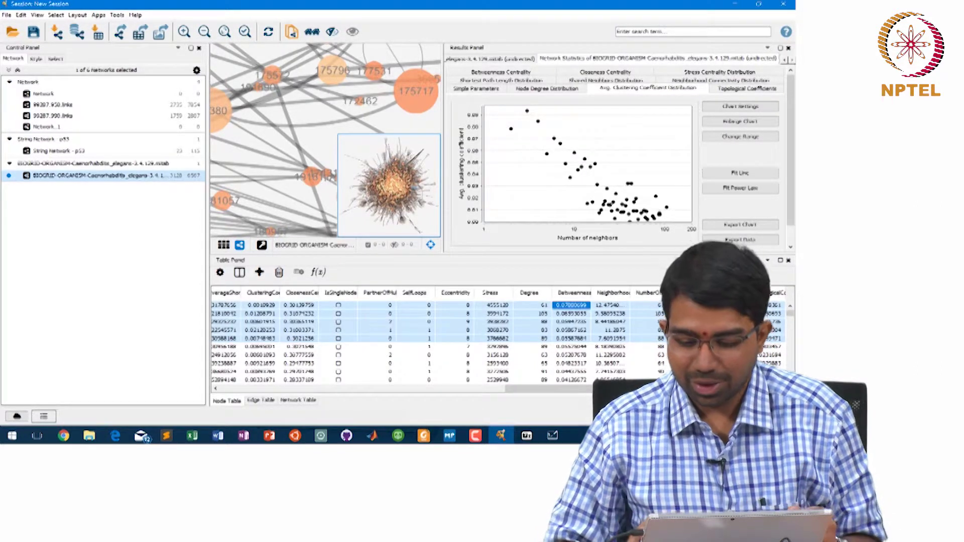
right_click(578, 327)
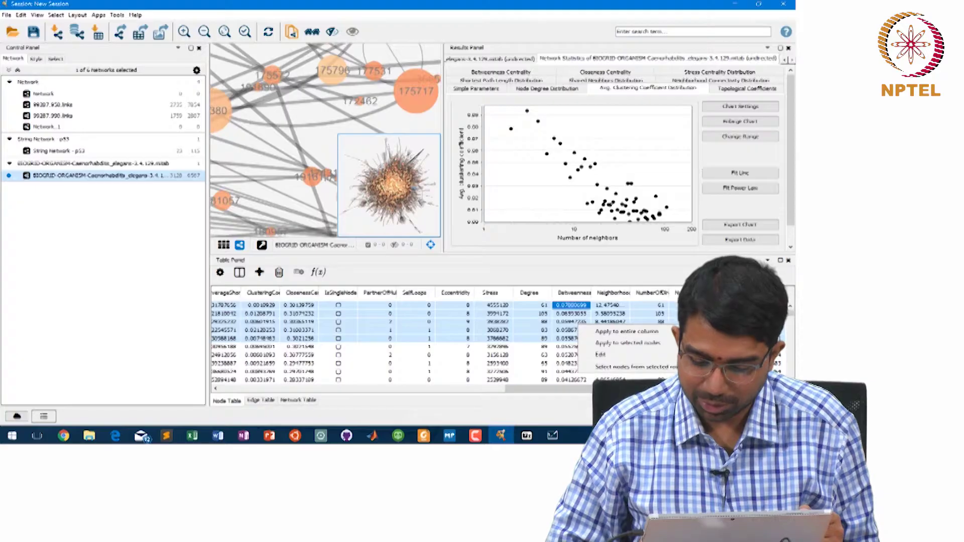
left_click(632, 367)
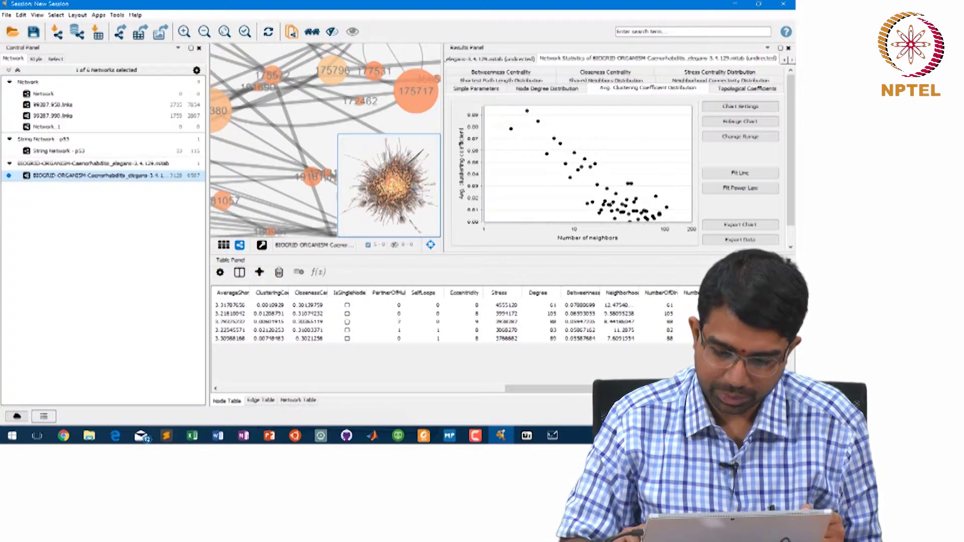
key("Delete")
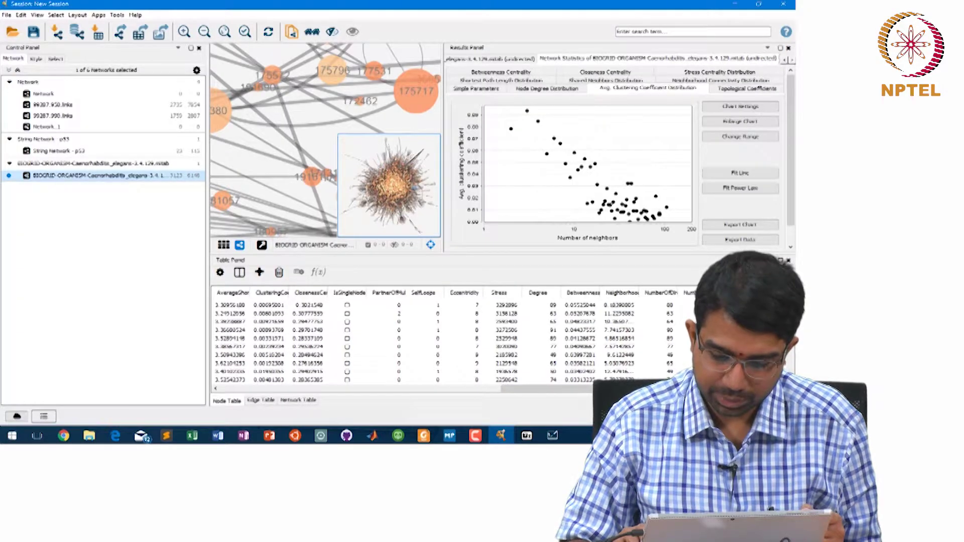
Step: Select eight table rows and review the betweenness centrality chart and summary statistics
left_click_drag(619, 363, 620, 304)
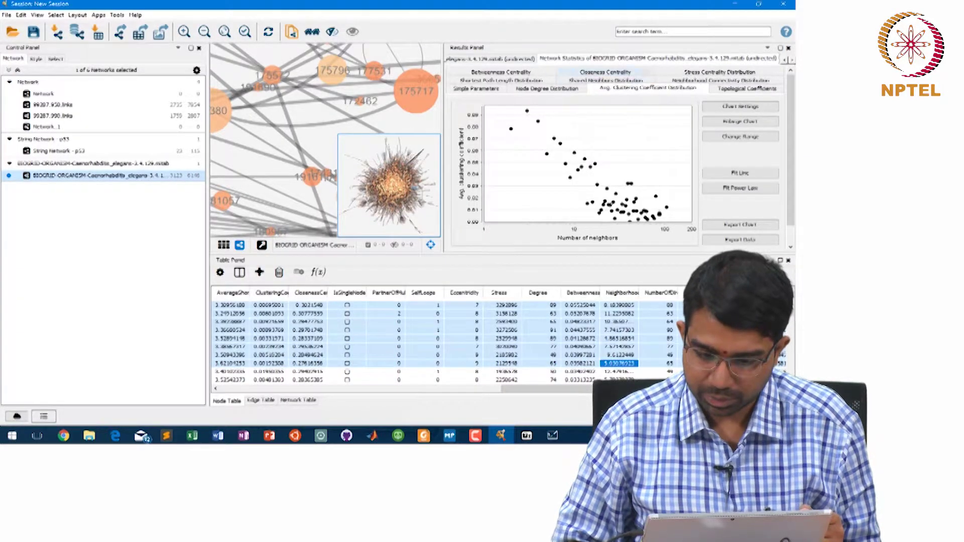
left_click(500, 72)
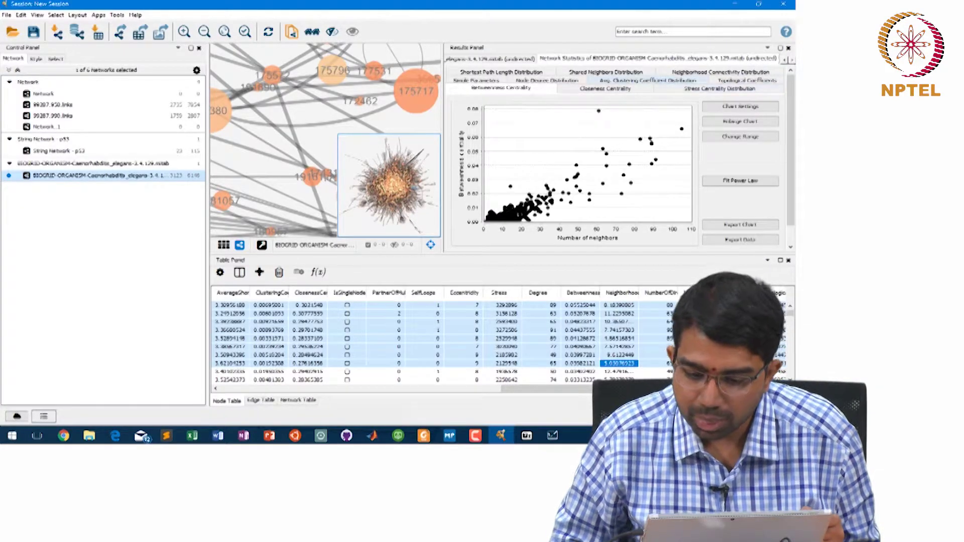
left_click(476, 80)
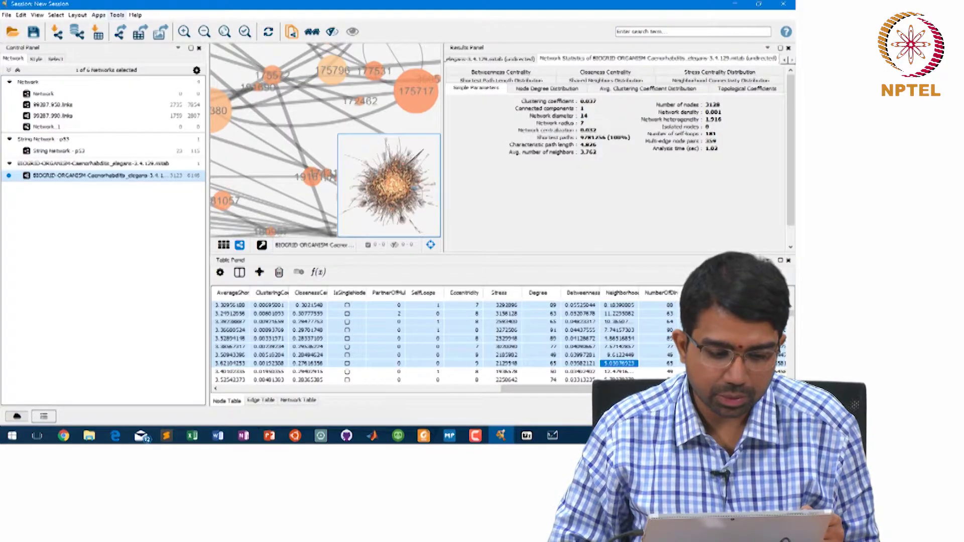
left_click(116, 14)
mouse_move(241, 27)
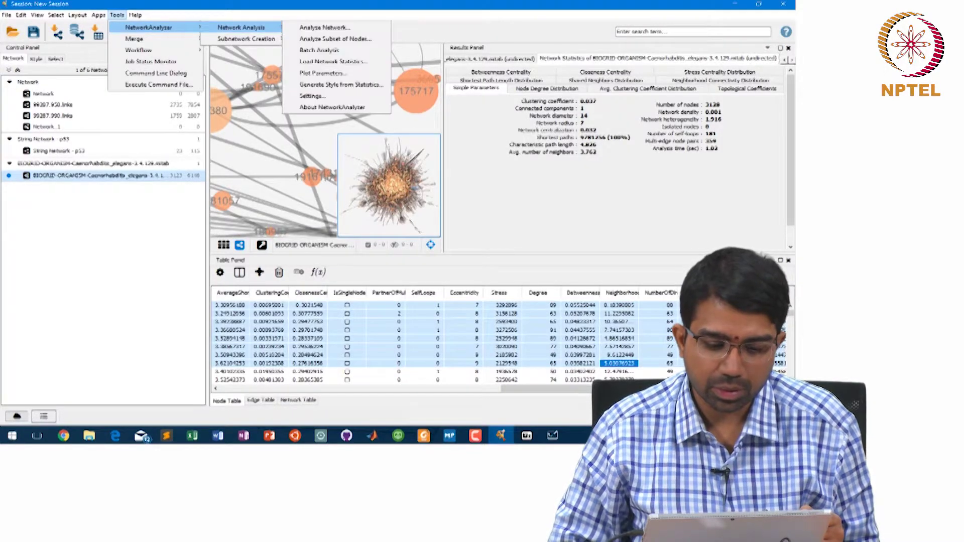
Step: Re-analyse the 3123-node network as undirected, then inspect one node's row in the Node Table
left_click(323, 27)
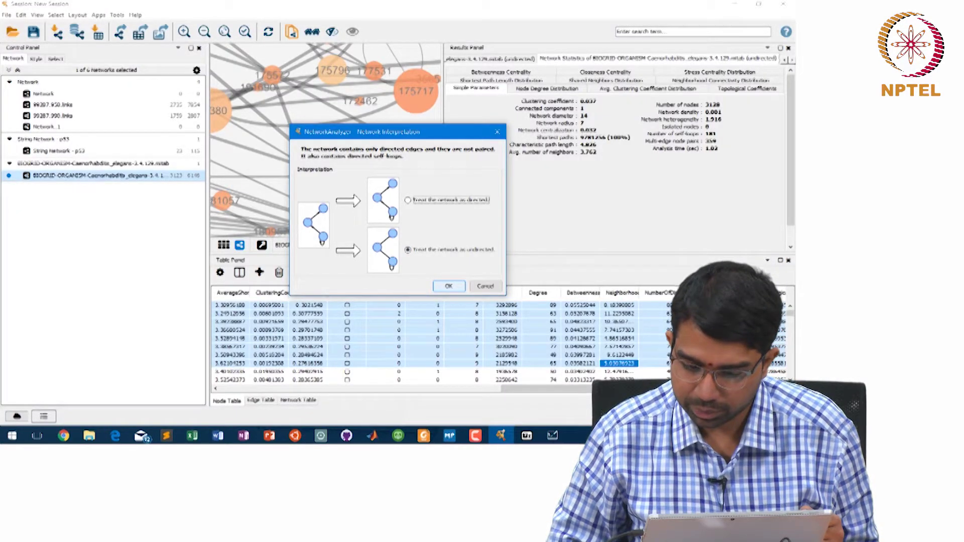
key("Return")
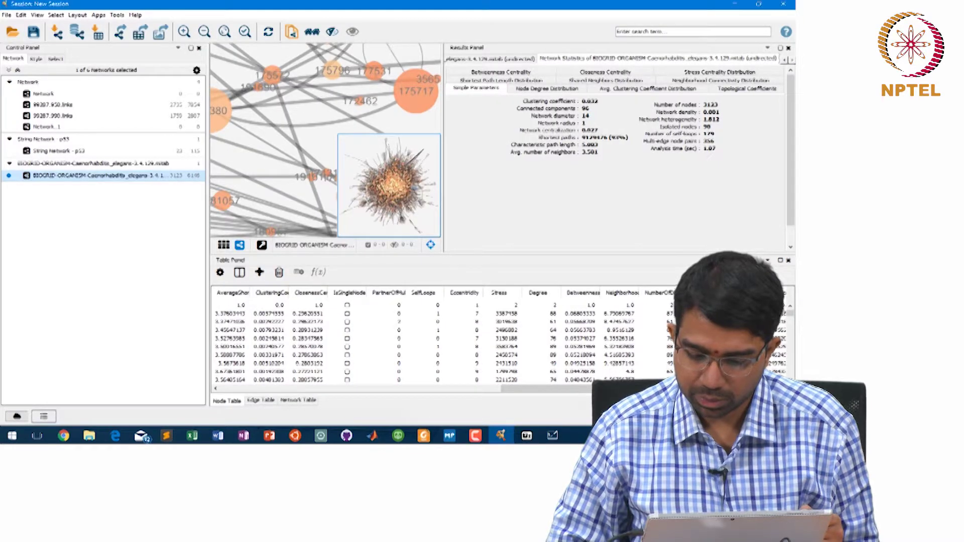
left_click(580, 330)
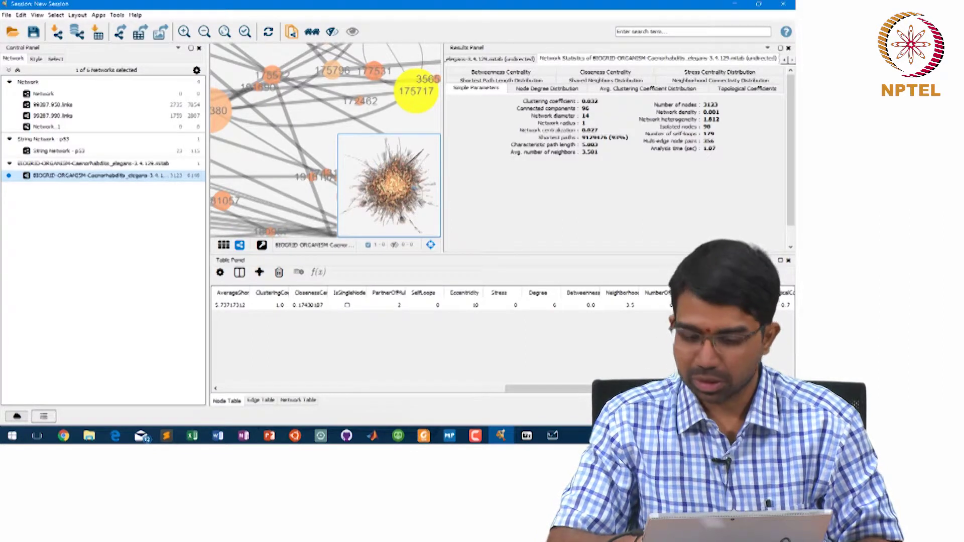
Step: Select the whole large component around node 175717 and delete it, leaving 101 nodes
key("ctrl+a")
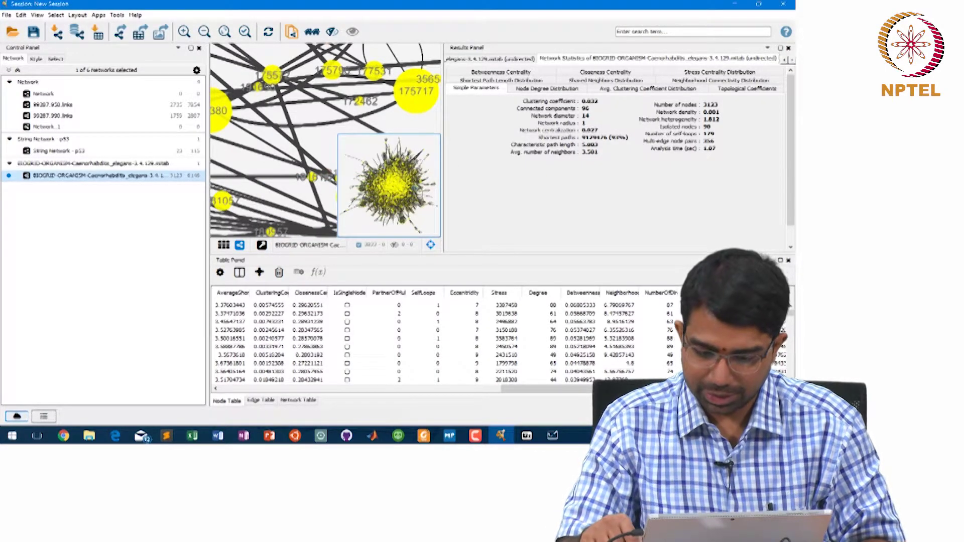
key("Delete")
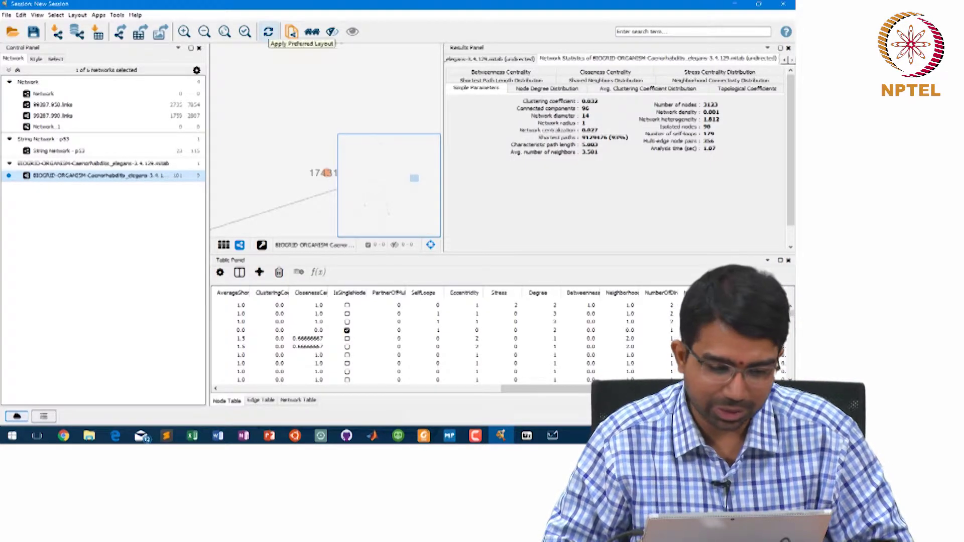
left_click(77, 15)
mouse_move(104, 101)
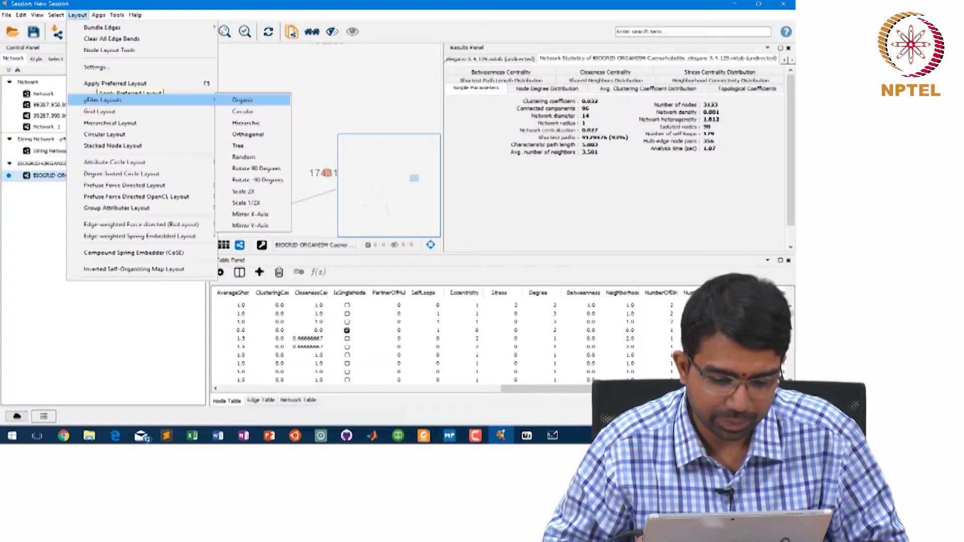
Step: Apply the yFiles Organic layout to the BIOGRID C. elegans network
left_click(242, 100)
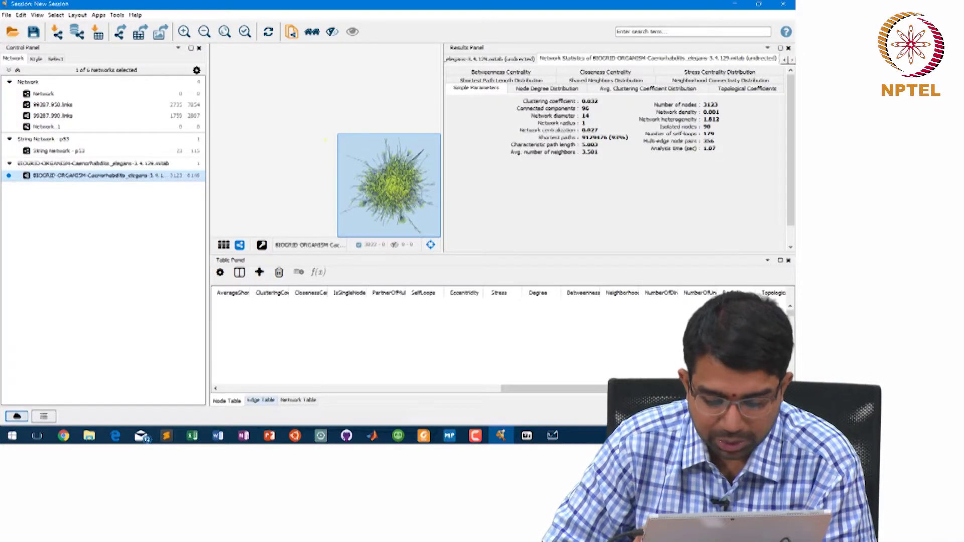
Step: Browse the edge, network and node tables and view node 179151's alias entries
left_click(260, 400)
left_click(298, 400)
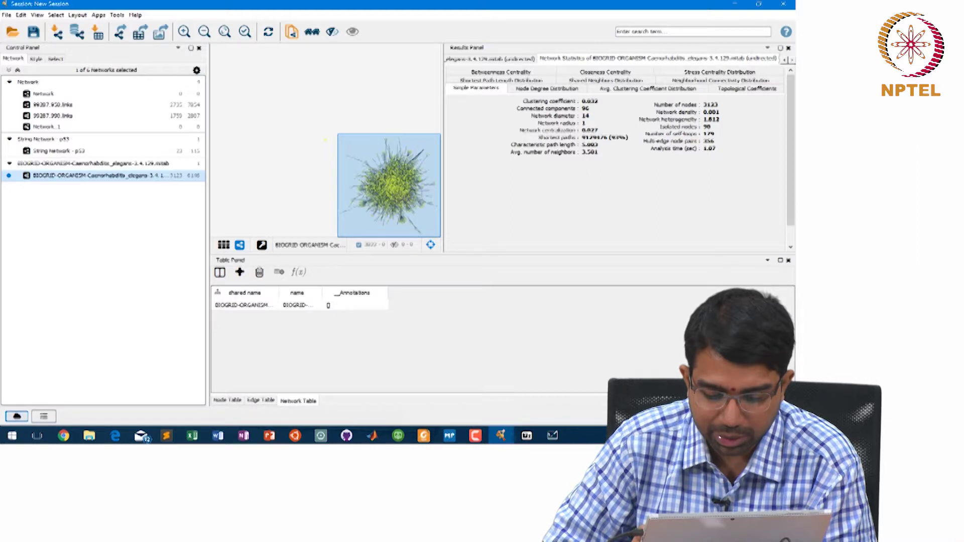
left_click(227, 400)
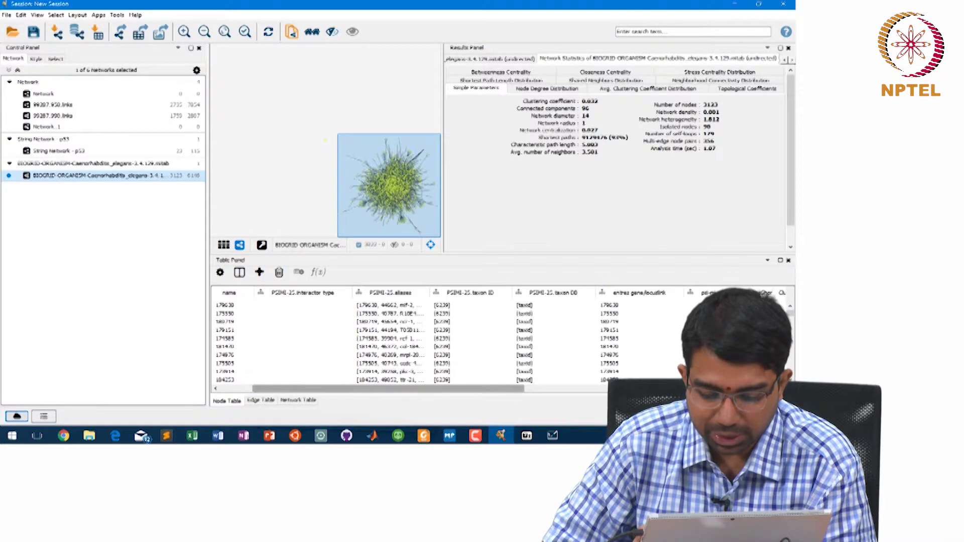
left_click(407, 331)
right_click(408, 331)
key("Escape")
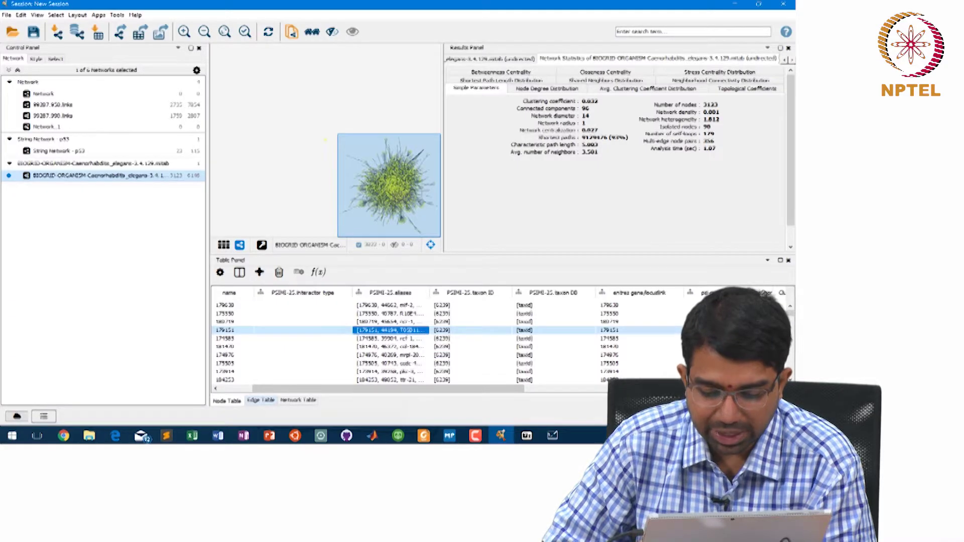
Step: Inspect edge 878910's columns in the edge table, then switch to the 99287.990.links network
left_click(260, 400)
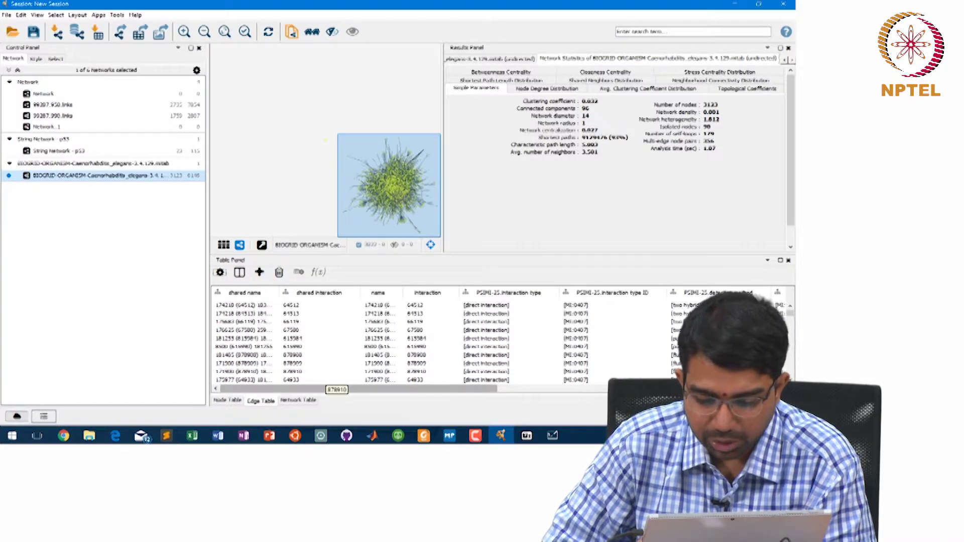
left_click(319, 372)
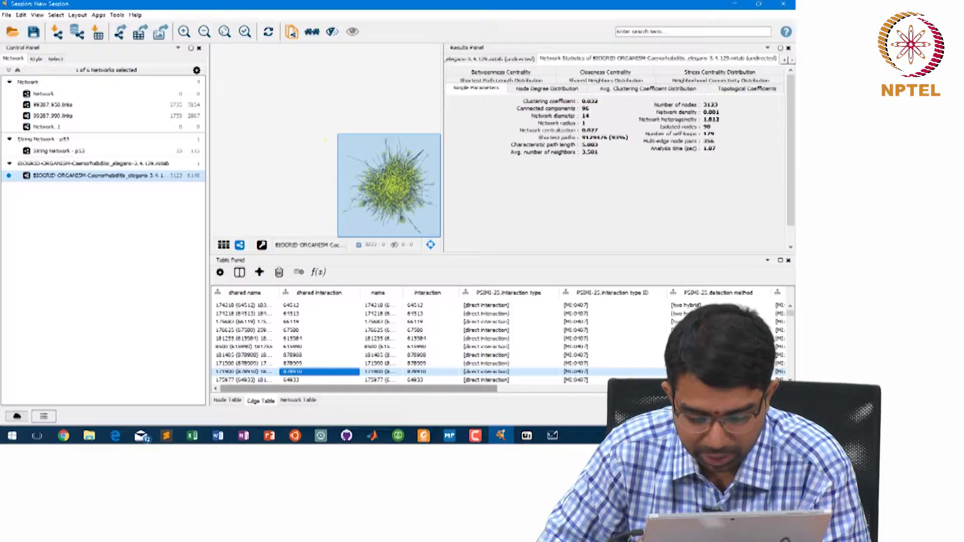
scroll(402, 341, "right", 5)
scroll(401, 342, "right", 3)
scroll(401, 341, "right", 5)
scroll(401, 341, "right", 3)
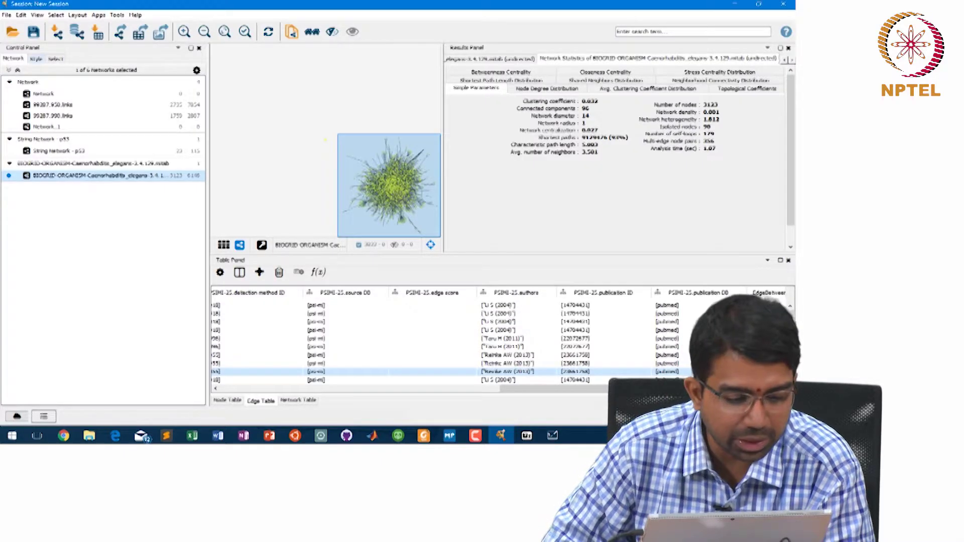
left_click(48, 117)
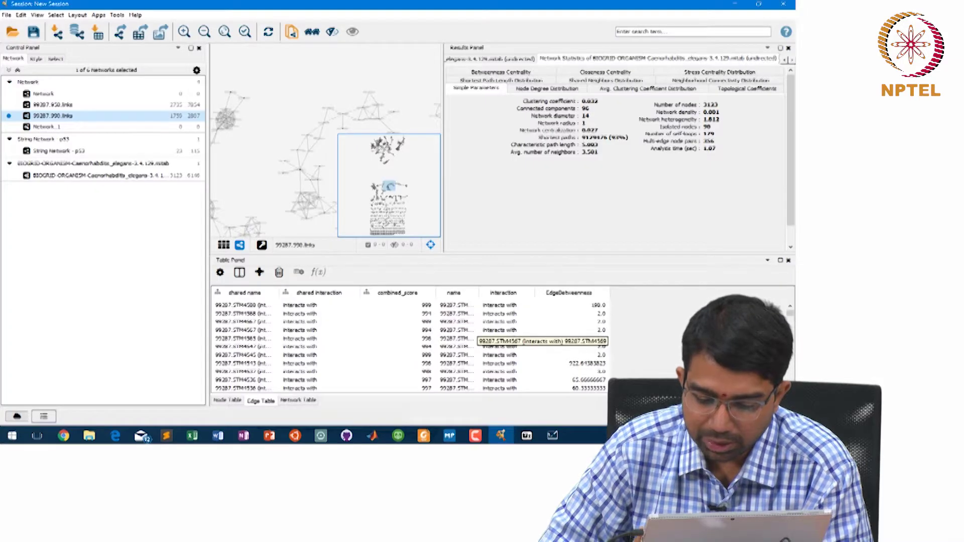
Step: Sort the 99287.990.links edge table by combined_score
left_click(452, 322)
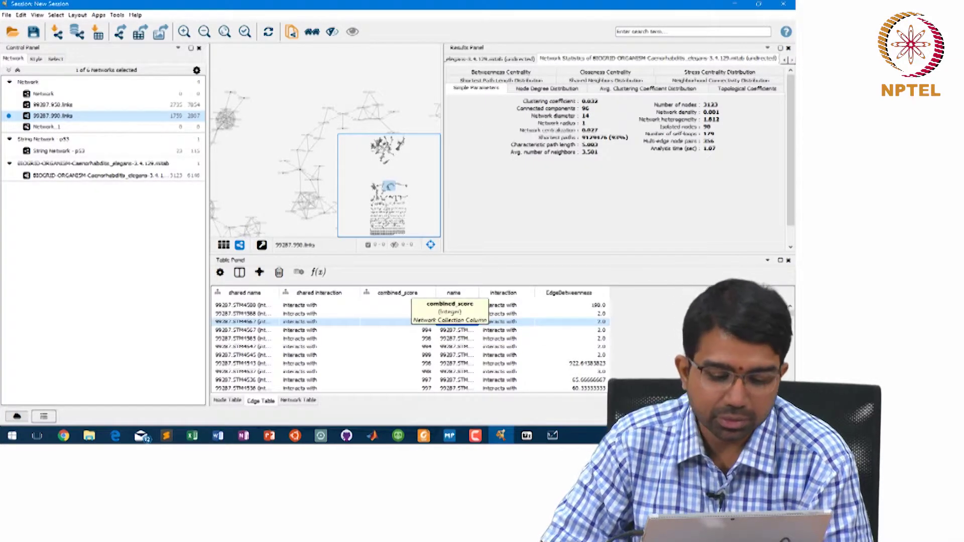
left_click(397, 305)
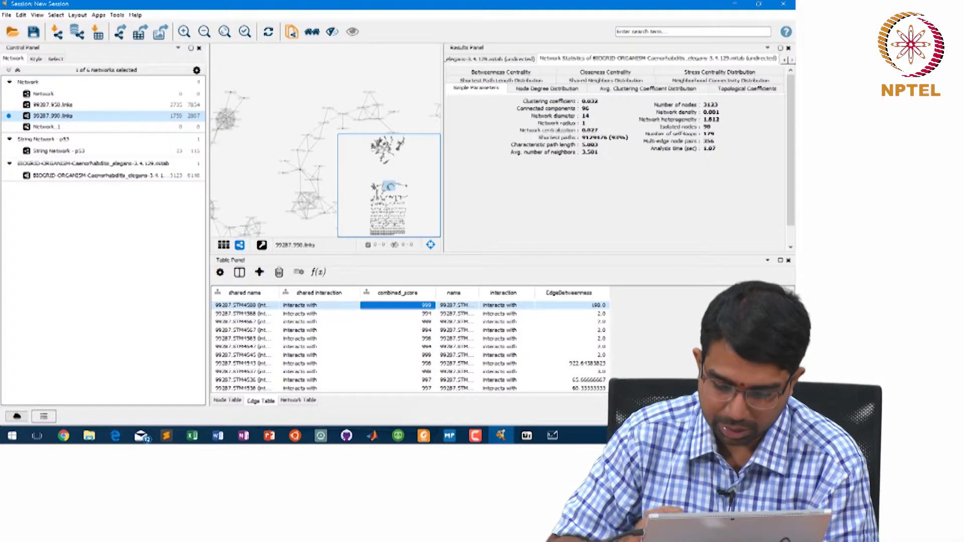
scroll(409, 346, "down", 5)
scroll(409, 346, "down", 3)
scroll(409, 346, "down", 3)
left_click(397, 292)
scroll(424, 334, "down", 2)
scroll(425, 334, "down", 2)
scroll(424, 334, "down", 2)
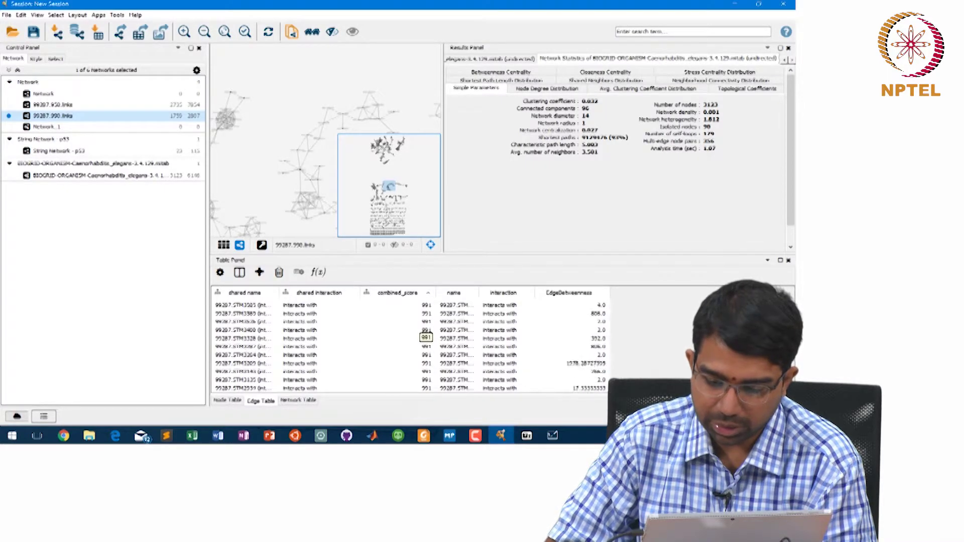
scroll(424, 333, "down", 2)
Step: Select a block of rows in the sorted edge table
left_click(425, 335)
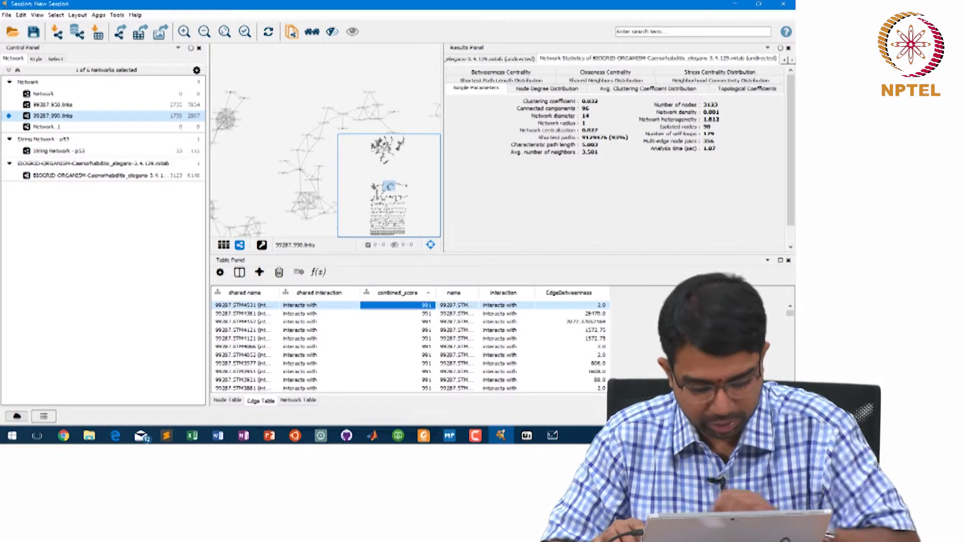
key("ctrl+a")
scroll(409, 346, "down", 3)
scroll(409, 347, "down", 3)
scroll(409, 346, "down", 3)
scroll(410, 347, "down", 3)
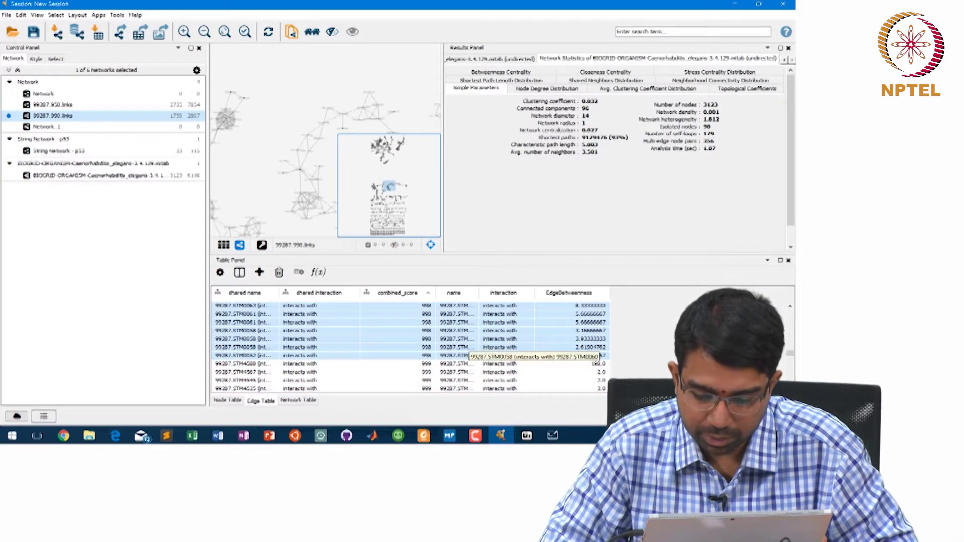
Step: Select the edges matching those rows and delete them, leaving 1165 edges
right_click(469, 342)
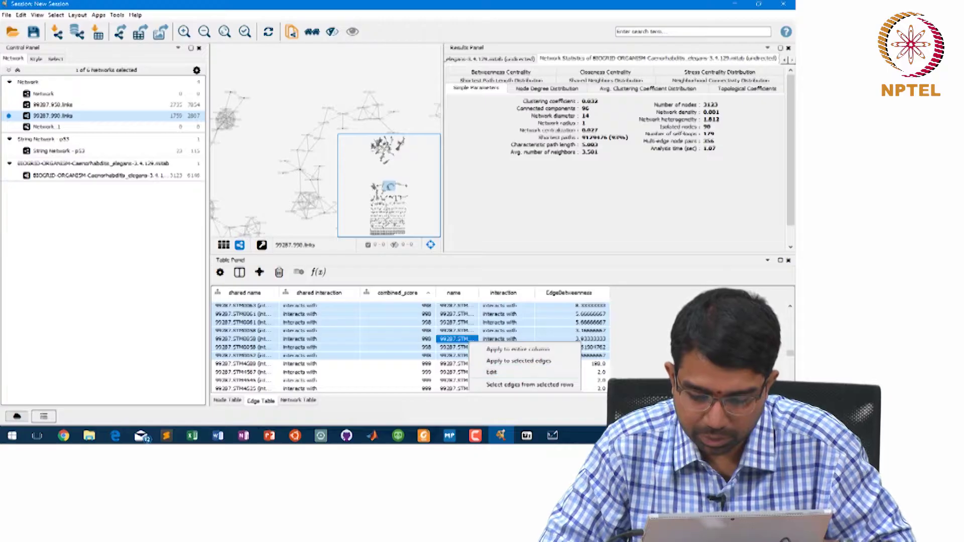
left_click(529, 384)
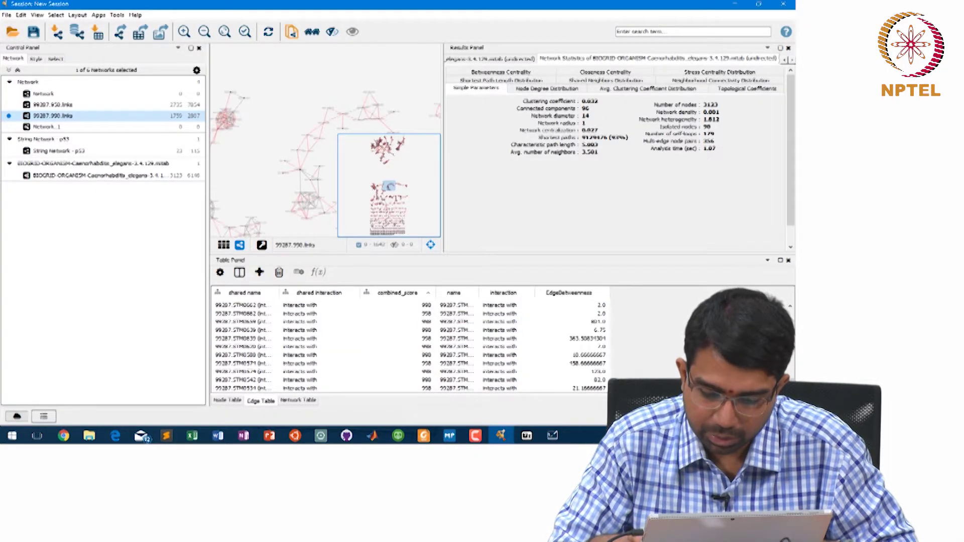
key("Delete")
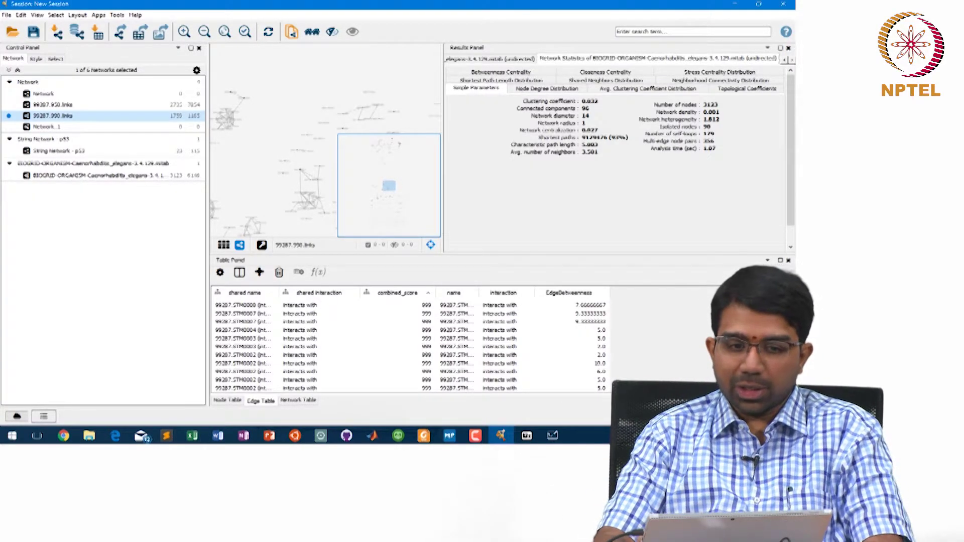
left_click(117, 15)
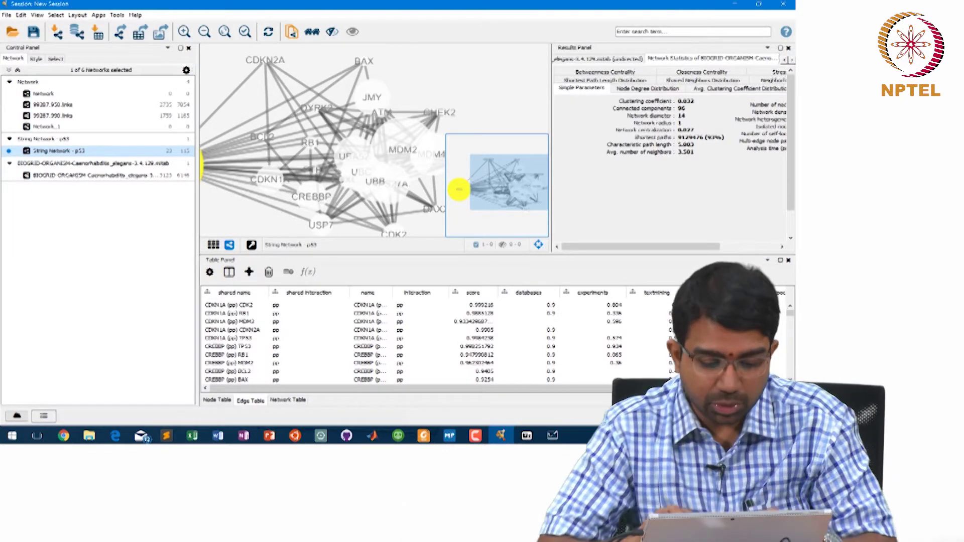
Step: In Edge, search the web for Gephi and open the gephi.org homepage
key("alt+Tab")
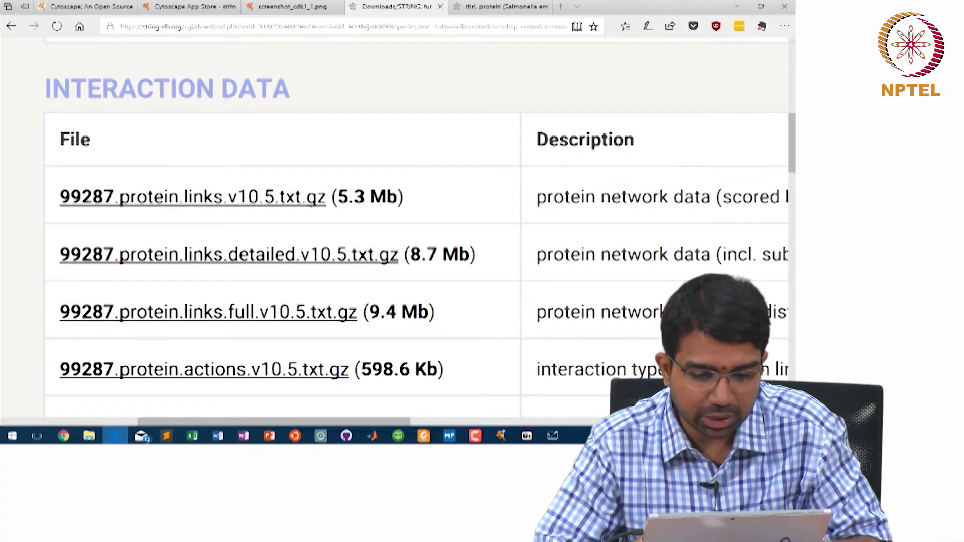
key("ctrl+t")
type("gophi")
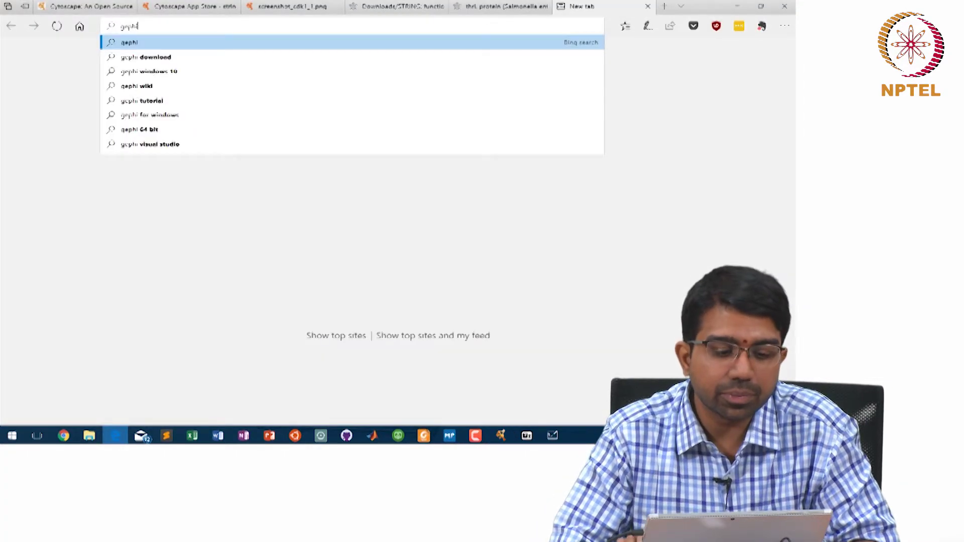
key("Return")
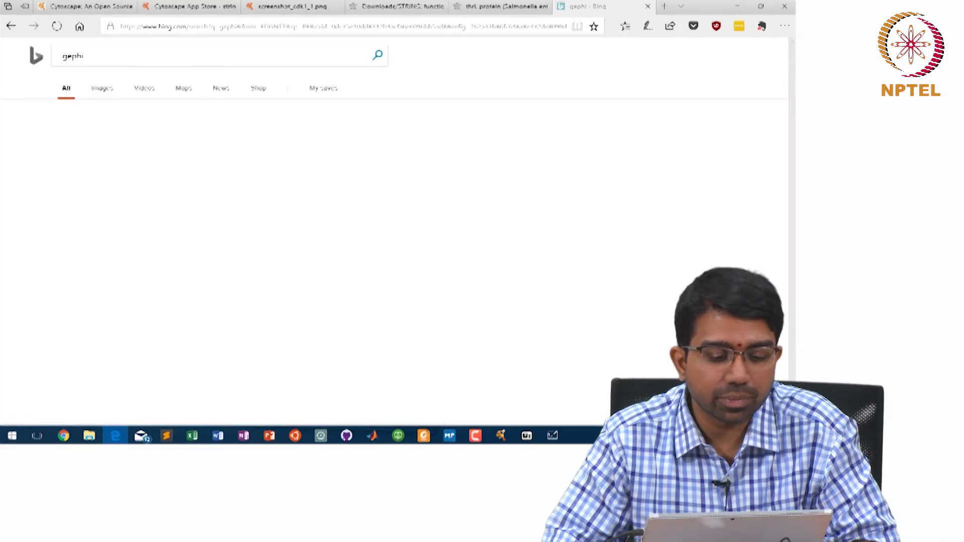
left_click(115, 135)
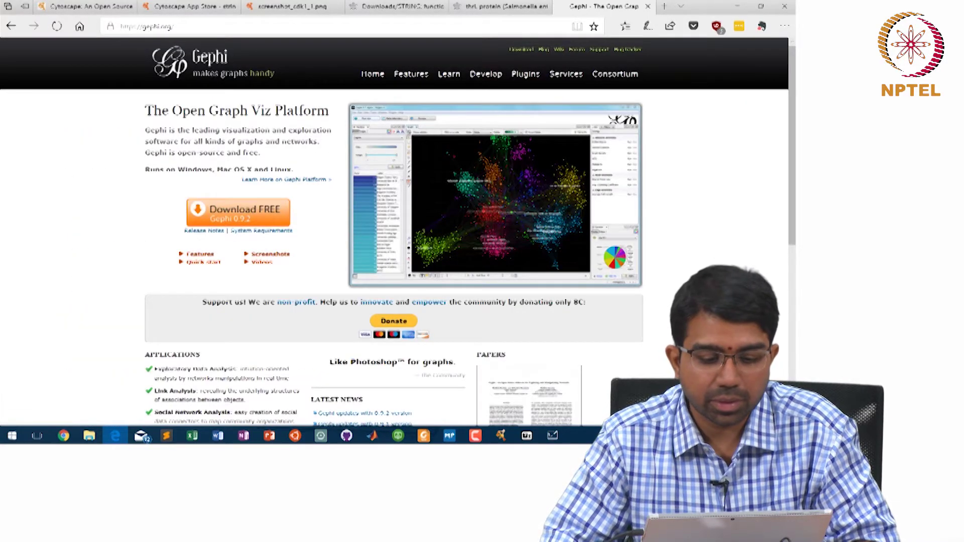
Step: Browse Gephi's clustering plugins, then return to Cytoscape
scroll(394, 231, "down", 2)
scroll(394, 231, "down", 1)
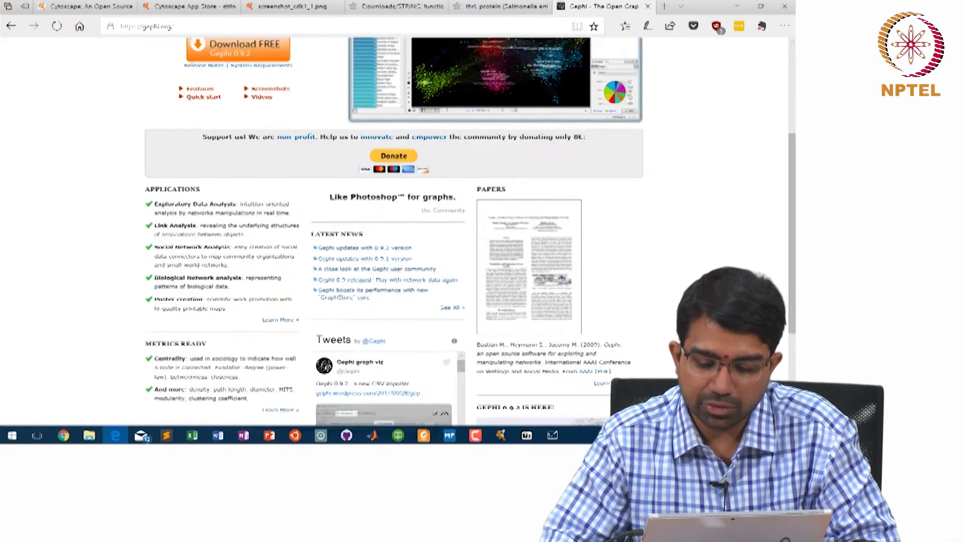
scroll(394, 231, "down", 3)
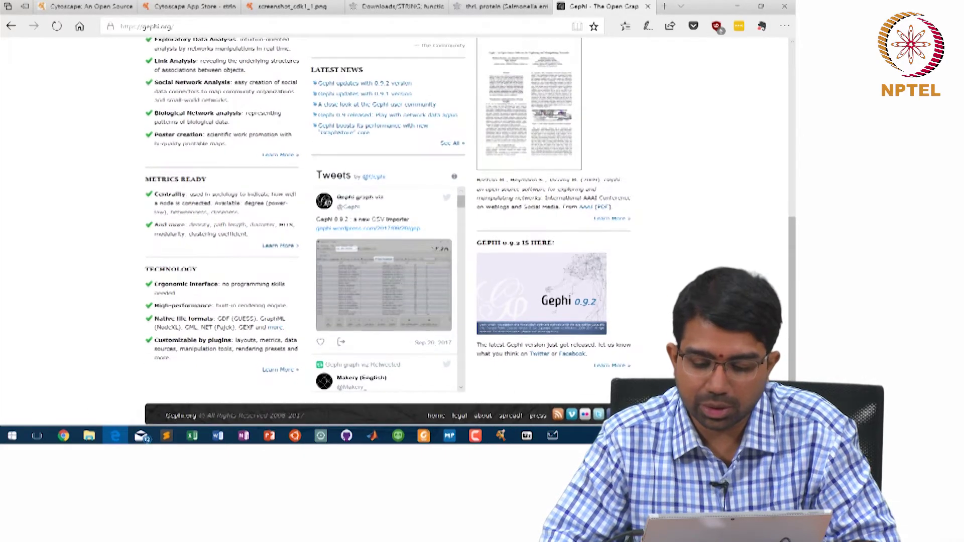
scroll(394, 231, "up", 6)
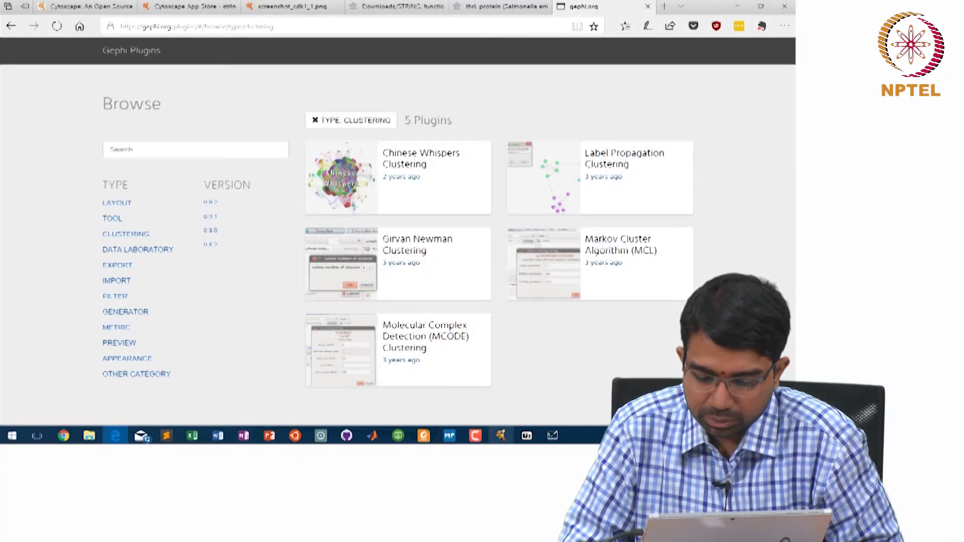
left_click(500, 435)
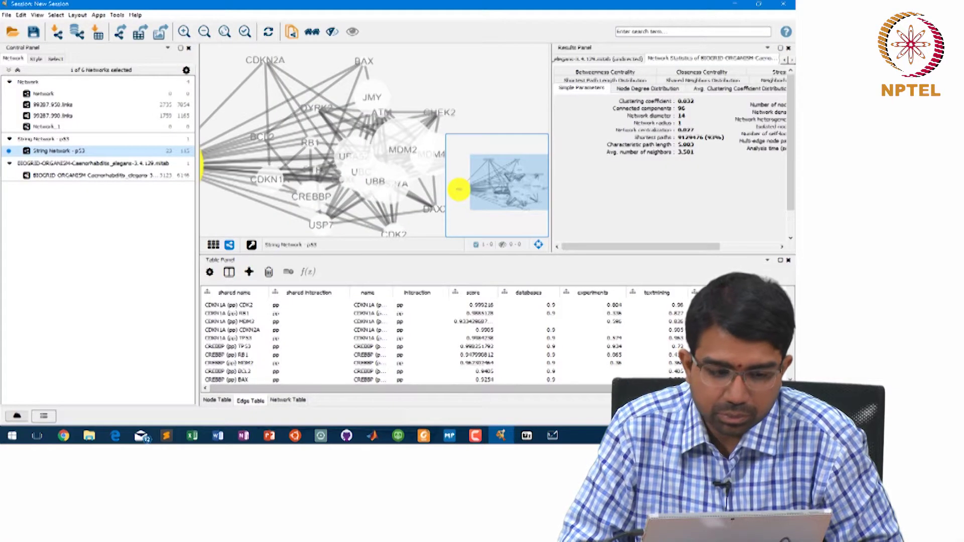
Step: Browse the Tools, Layout, Select, View and Edit menus with the keyboard
key("alt+t")
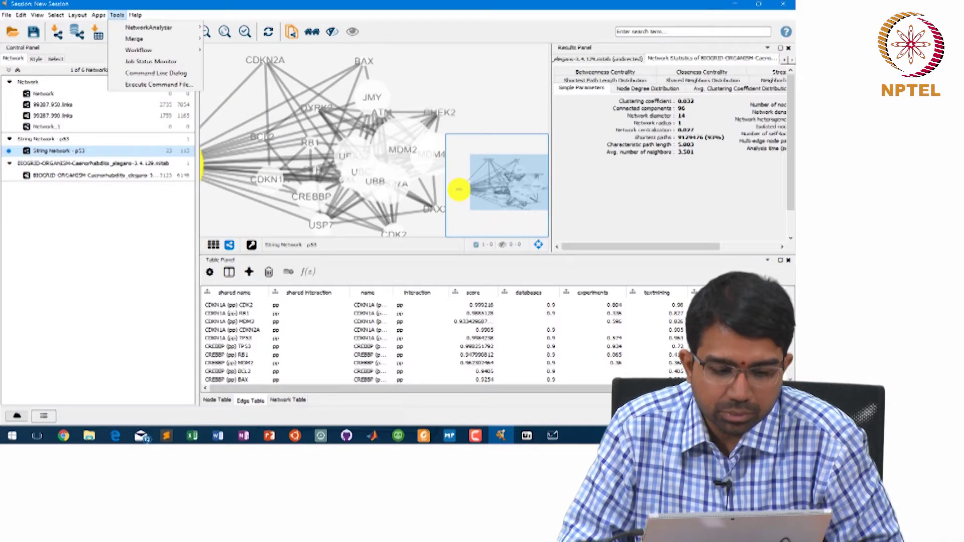
key("Left")
key("Left")
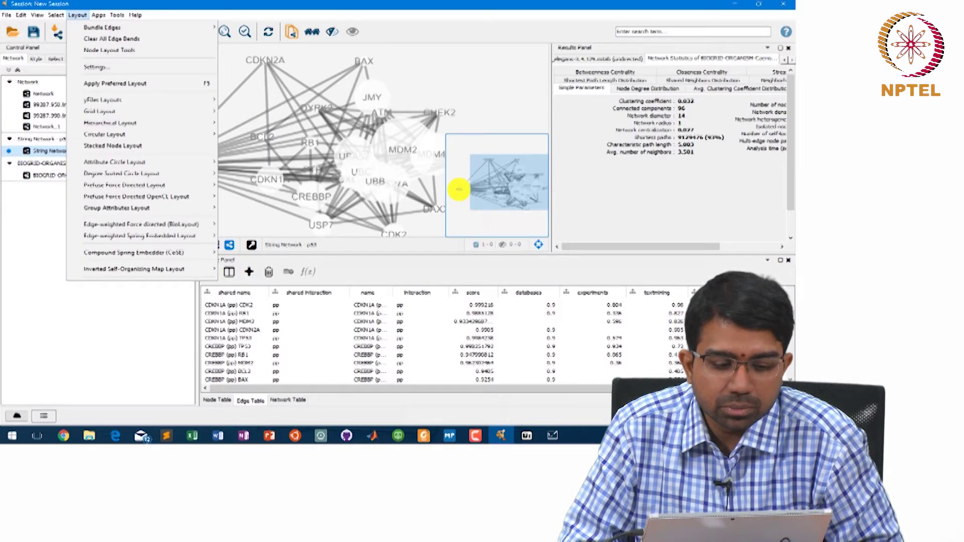
key("Left")
key("Left")
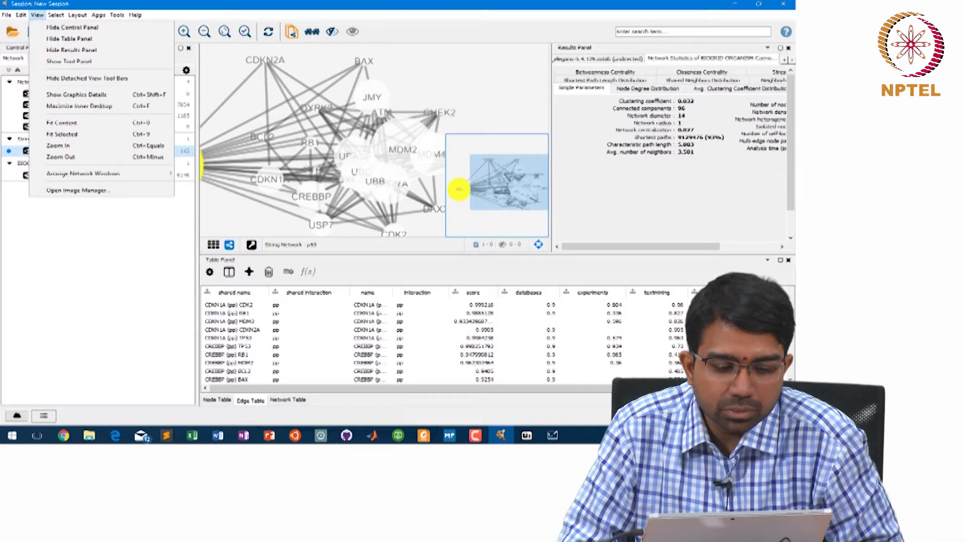
key("Left")
key("Right")
key("alt+t")
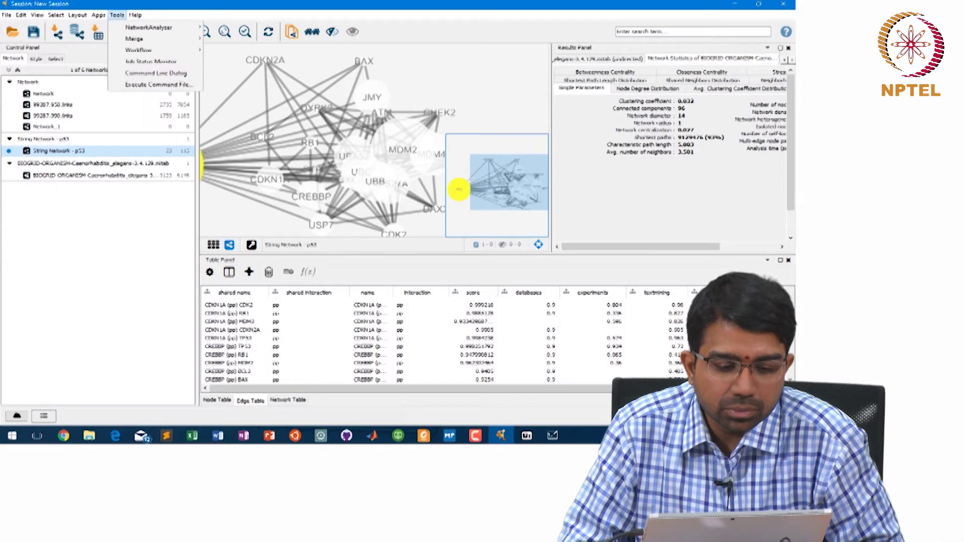
key("Down")
key("Down")
key("Down")
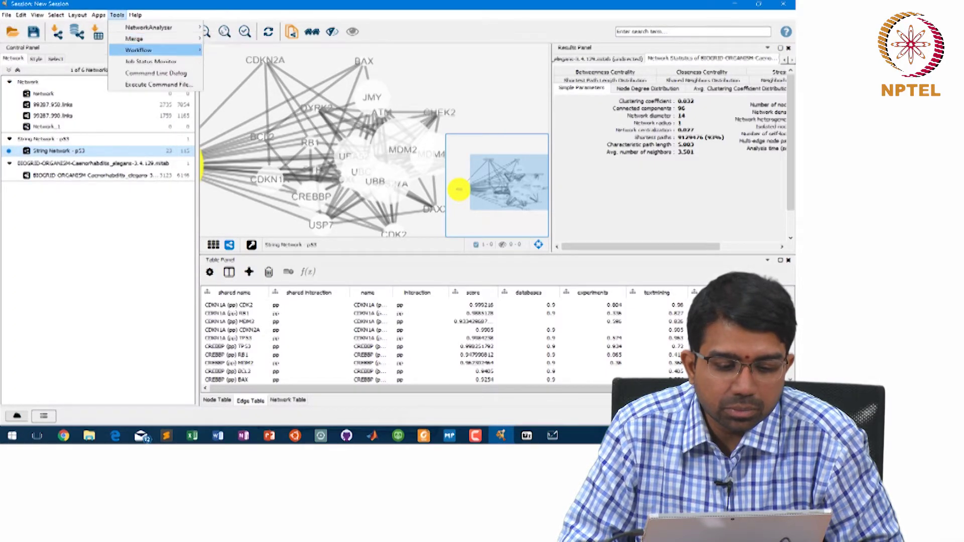
Step: Look through the Help menu entries, then move to the Apps commands
key("Up")
key("Up")
key("Right")
key("Right")
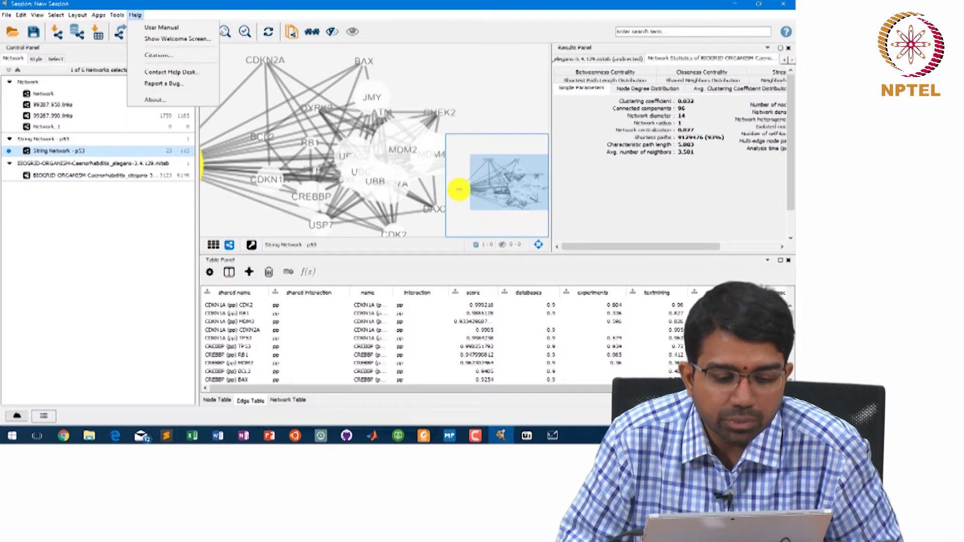
key("Down")
key("Down")
key("Down")
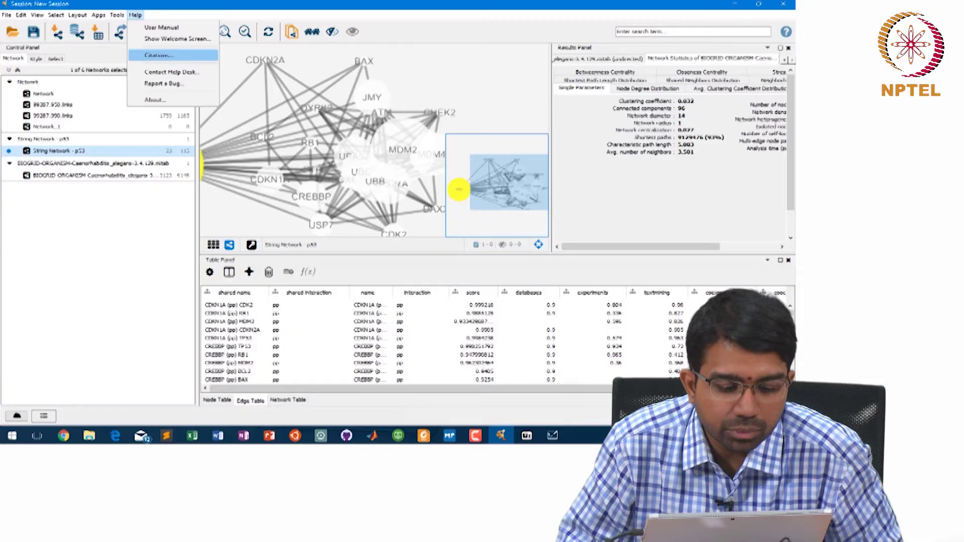
key("Down")
key("Down")
key("Down")
key("Left")
key("Left")
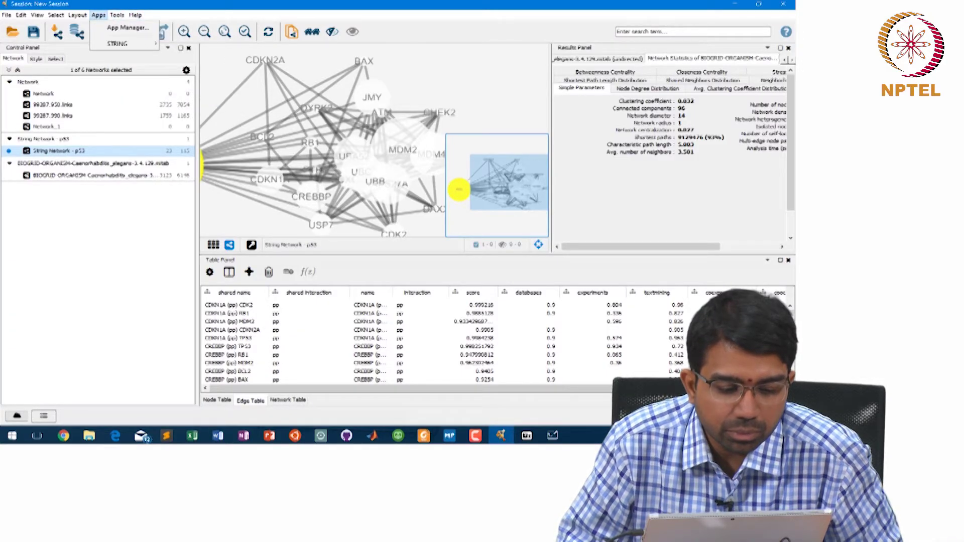
key("Down")
Step: Open the App Manager and browse the apps matching 'cy'
key("Return")
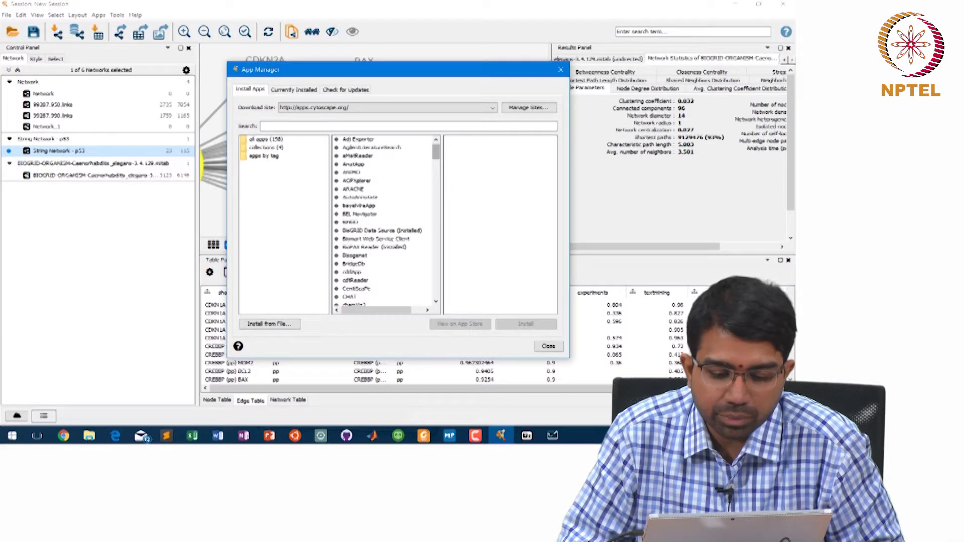
type("cy")
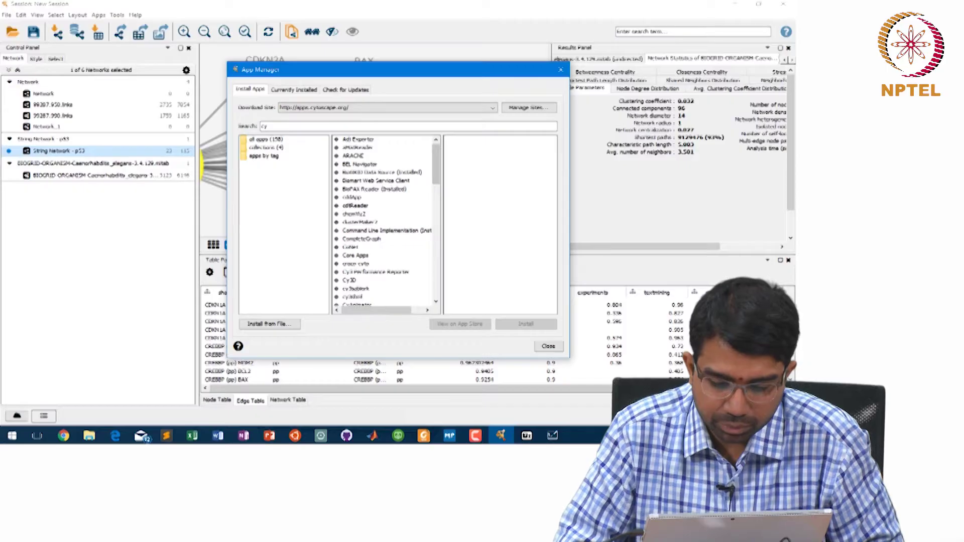
scroll(384, 220, "down", 1)
scroll(384, 220, "down", 1)
scroll(384, 221, "down", 1)
scroll(384, 221, "down", 2)
scroll(384, 221, "down", 1)
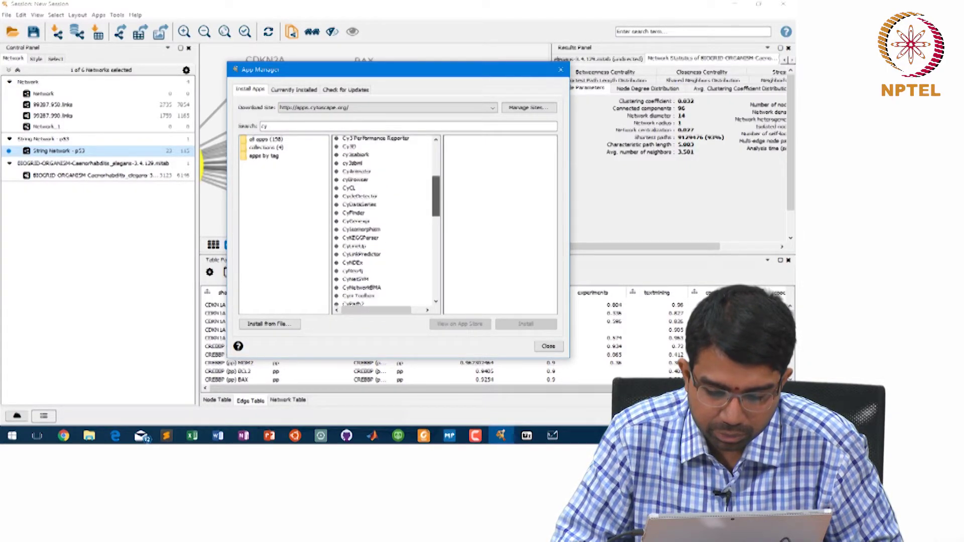
scroll(383, 221, "down", 2)
scroll(384, 221, "down", 2)
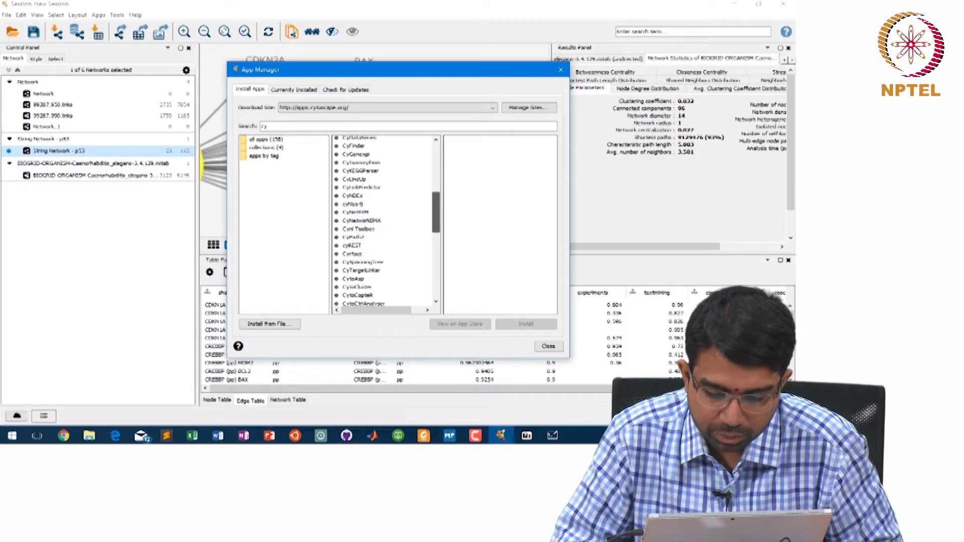
scroll(384, 221, "down", 1)
scroll(384, 221, "down", 1)
scroll(384, 221, "down", 1)
scroll(384, 221, "down", 2)
scroll(384, 221, "down", 1)
scroll(384, 221, "down", 1)
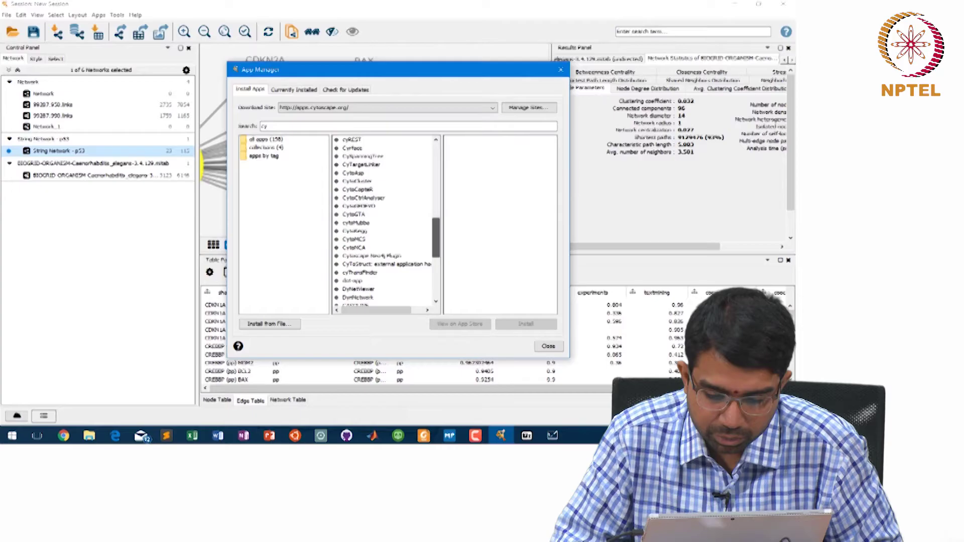
Step: Inspect the Cytoscape Neo4j Plugin, search for cyREST, then close the App Manager
left_click(371, 256)
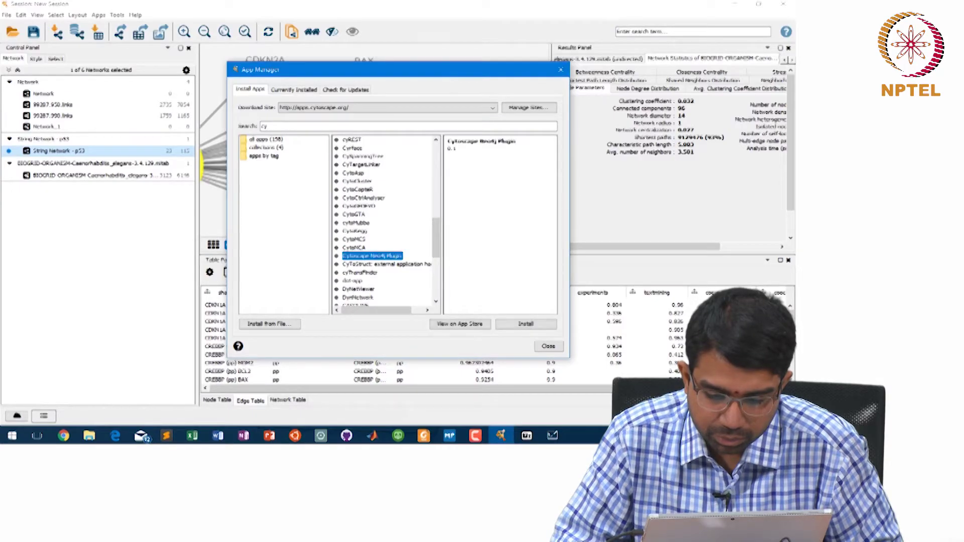
scroll(384, 221, "down", 1)
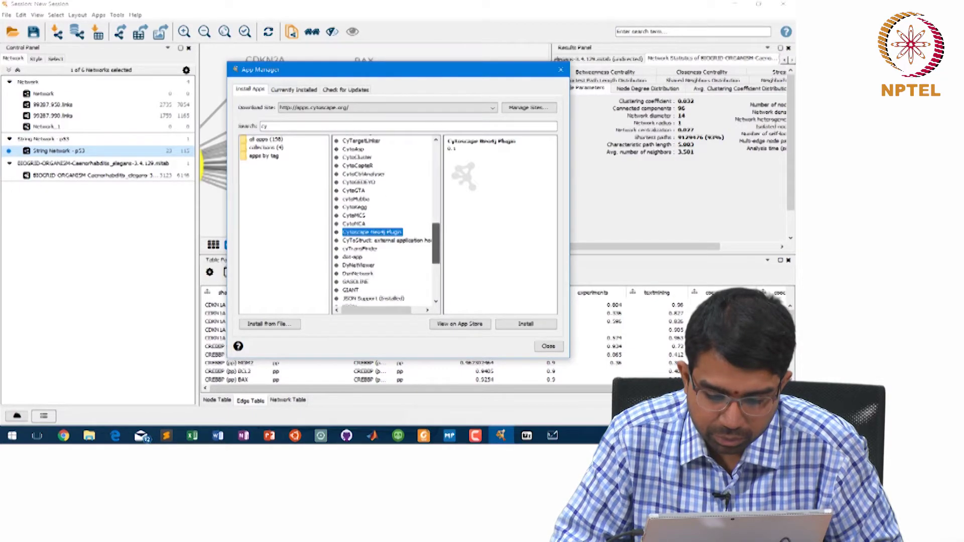
scroll(384, 221, "down", 2)
scroll(384, 221, "down", 1)
scroll(384, 221, "down", 1)
scroll(384, 221, "down", 1)
scroll(384, 221, "down", 1)
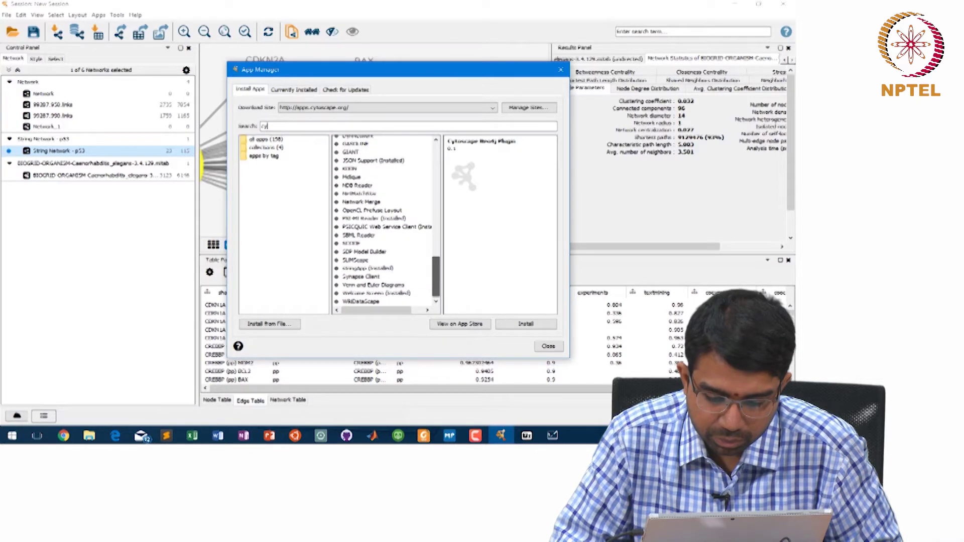
scroll(384, 221, "up", 1)
scroll(384, 221, "up", 1)
scroll(384, 221, "up", 1)
scroll(384, 221, "up", 1)
scroll(383, 221, "up", 2)
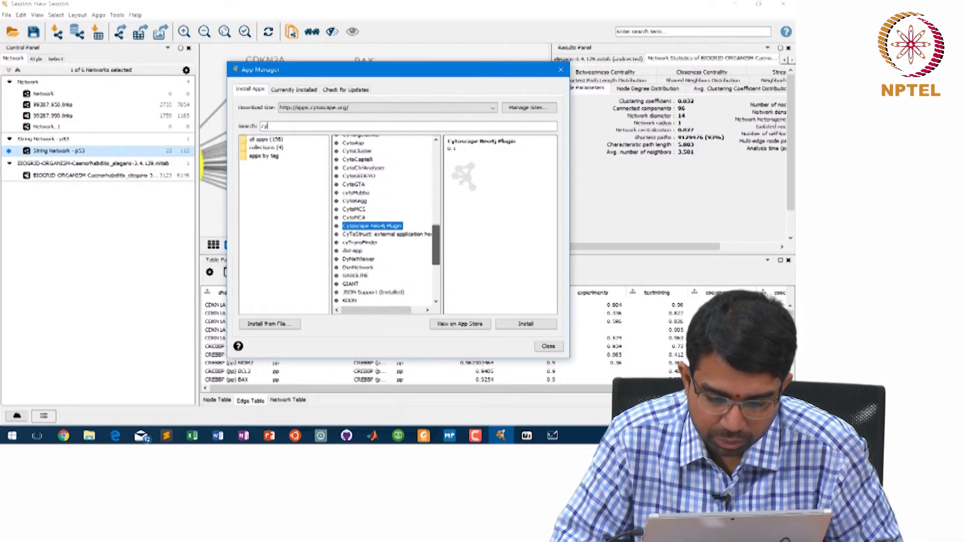
scroll(384, 221, "up", 2)
scroll(384, 221, "up", 2)
scroll(383, 221, "up", 1)
scroll(384, 221, "up", 1)
scroll(384, 221, "up", 1)
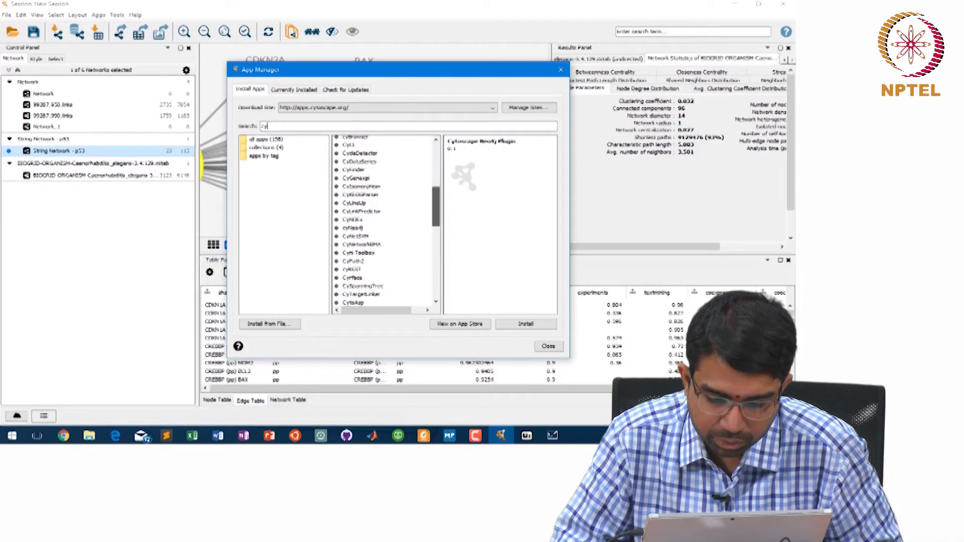
type("rest")
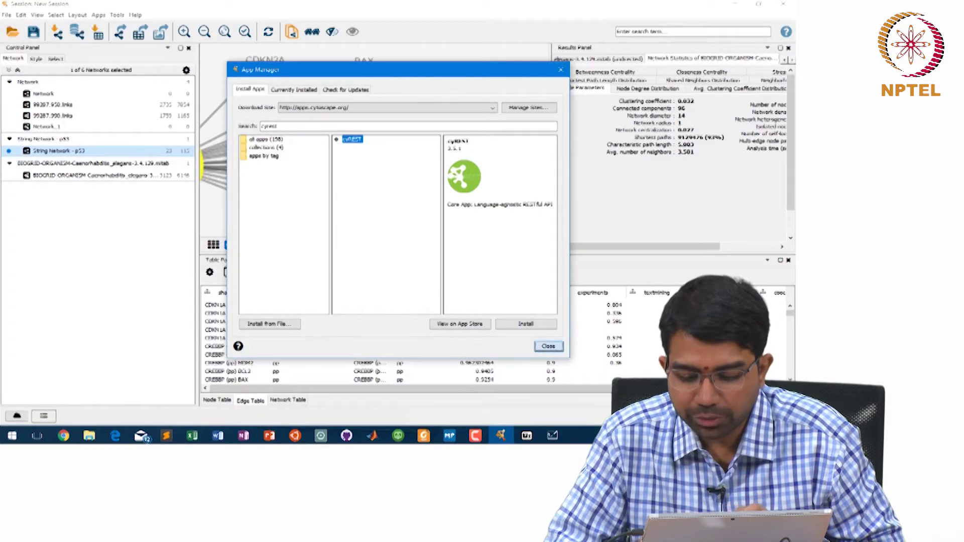
left_click(548, 345)
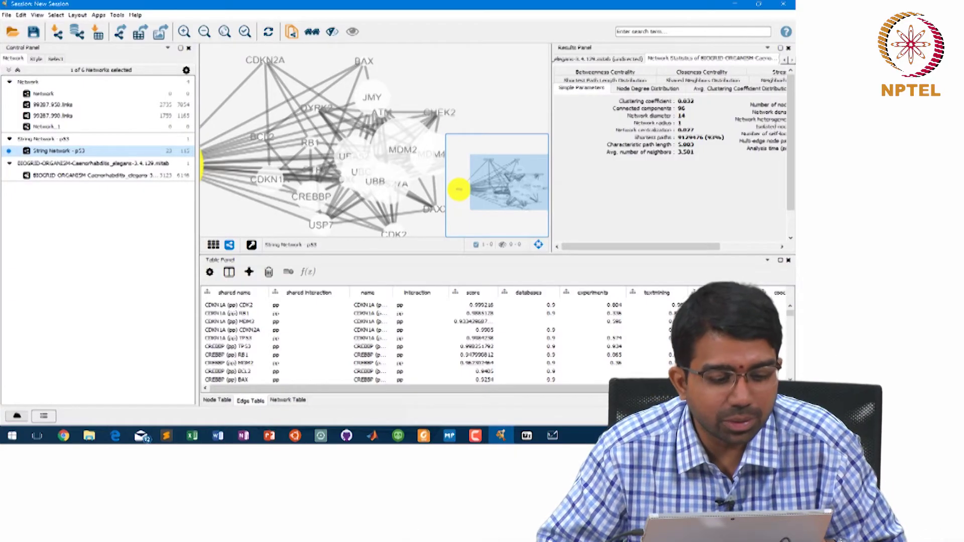
Step: Open and close the Command Line Dialog from Tools, then switch to Edge
left_click(117, 15)
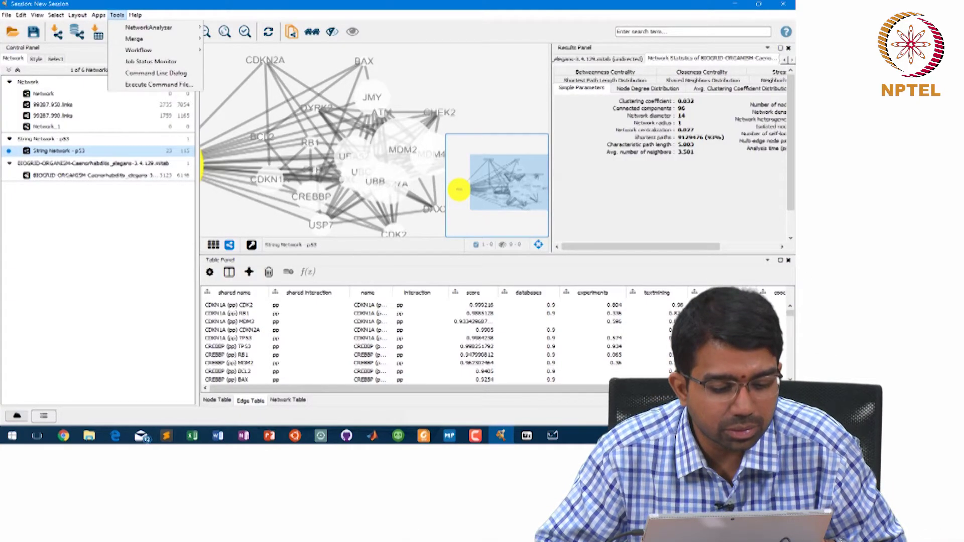
left_click(156, 73)
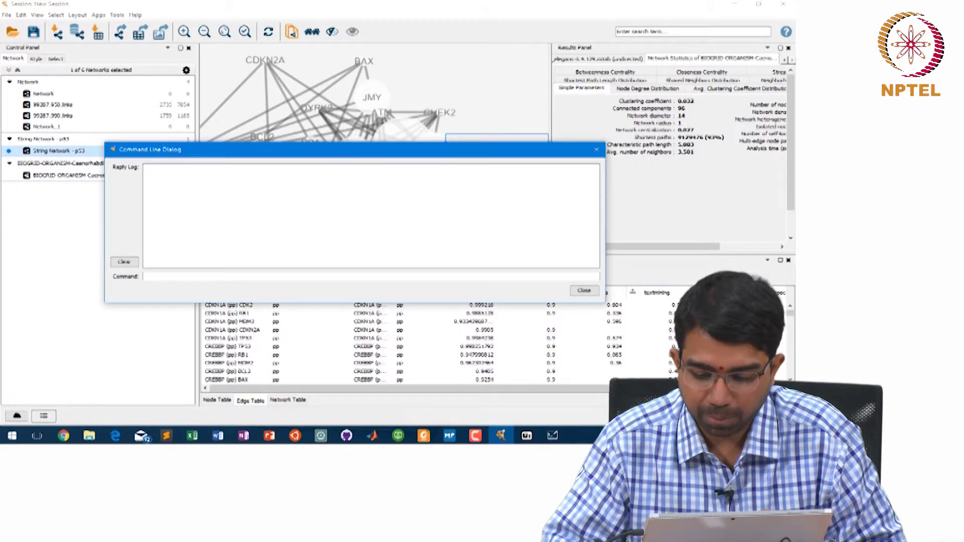
left_click(584, 291)
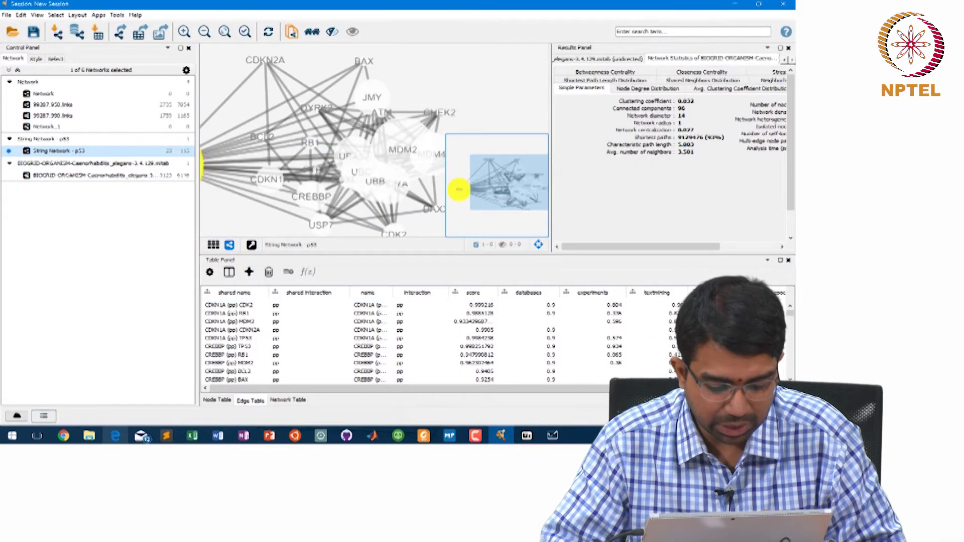
left_click(115, 435)
Step: Search Bing for 'cyrest' and open the cytoscape/cyREST GitHub repository
key("ctrl+t")
type("cy")
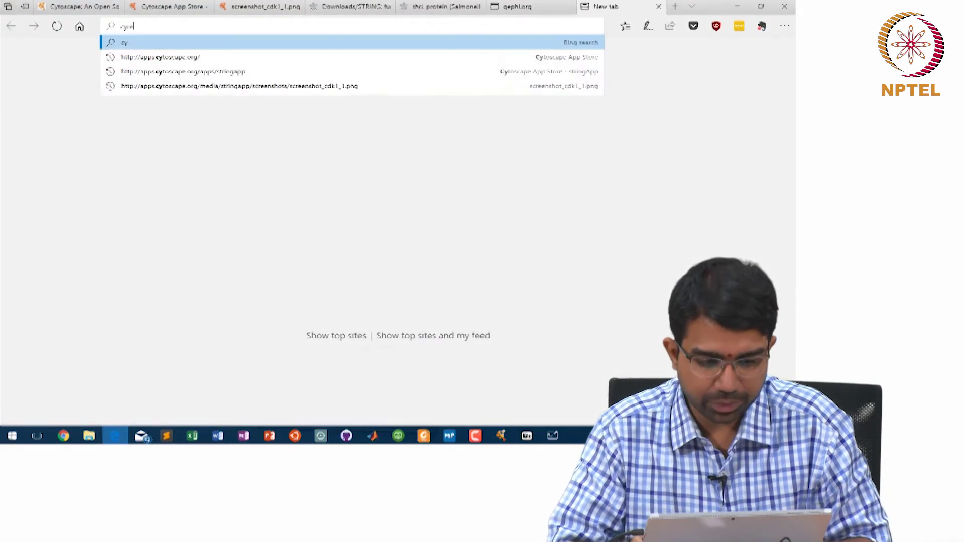
type("rest")
key("Return")
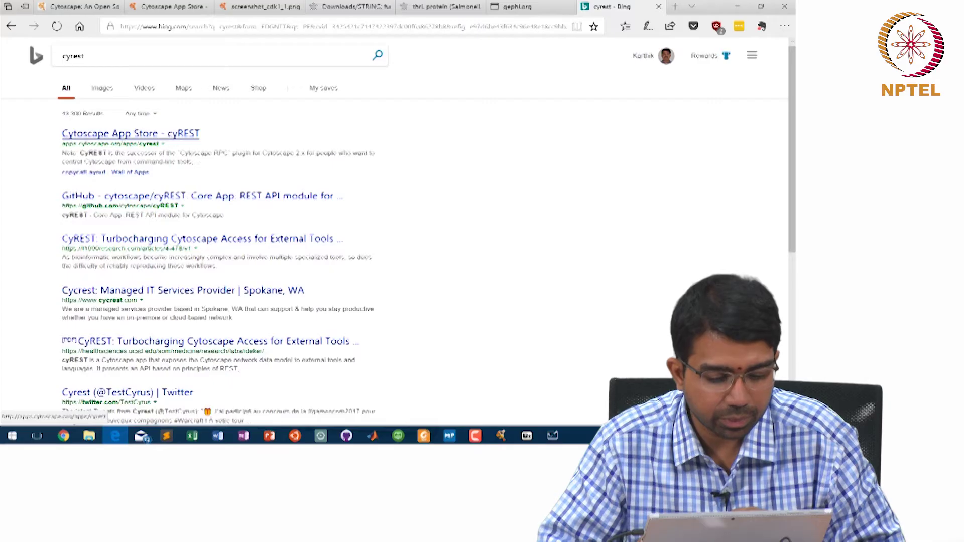
left_click(201, 196)
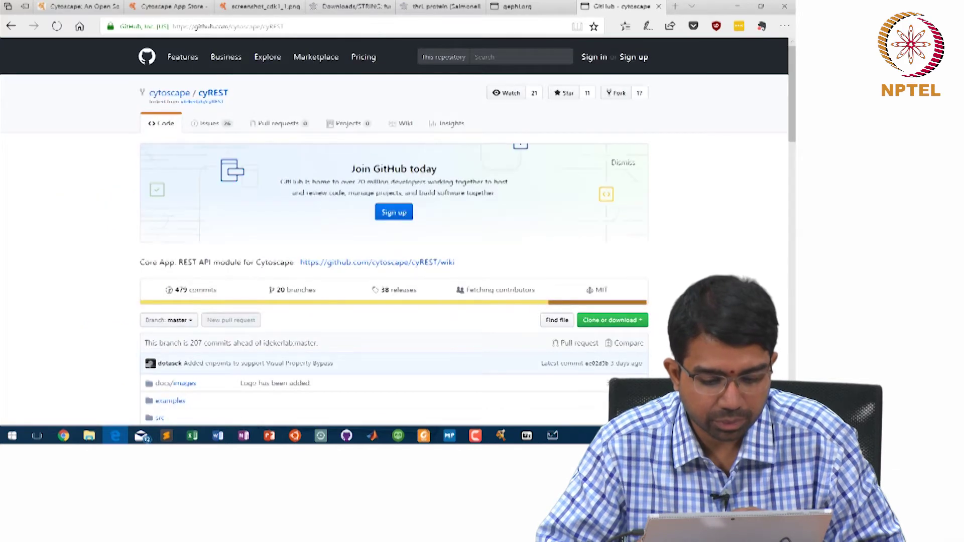
Step: Scroll through the cyREST README and back up to the repository overview
scroll(397, 236, "down", 2)
scroll(397, 236, "down", 3)
scroll(208, 310, "down", 3)
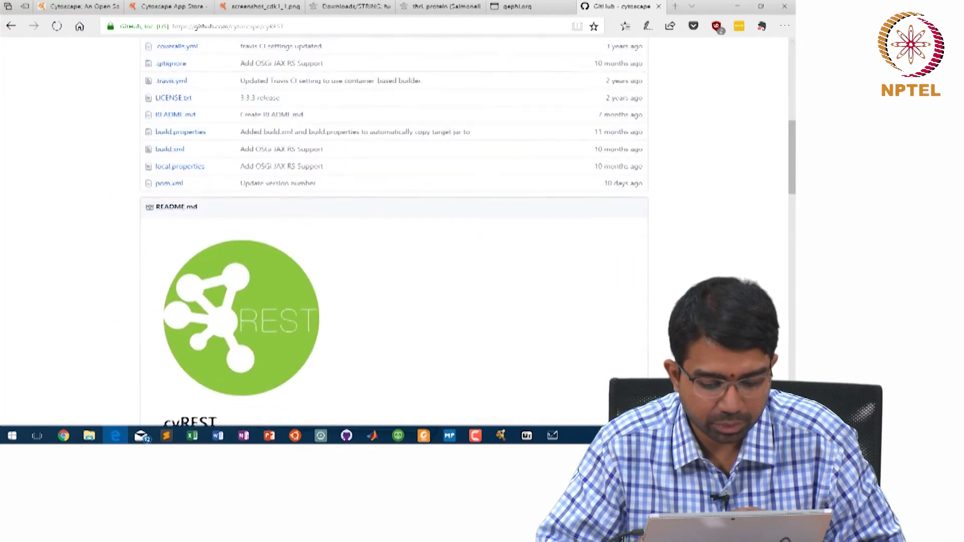
scroll(208, 309, "down", 4)
scroll(208, 310, "down", 2)
scroll(208, 309, "down", 1)
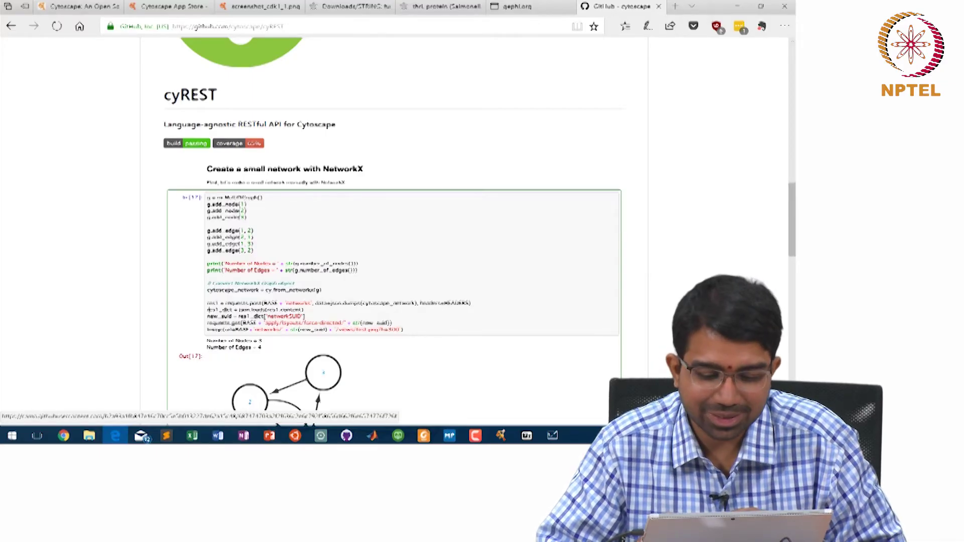
scroll(207, 310, "down", 1)
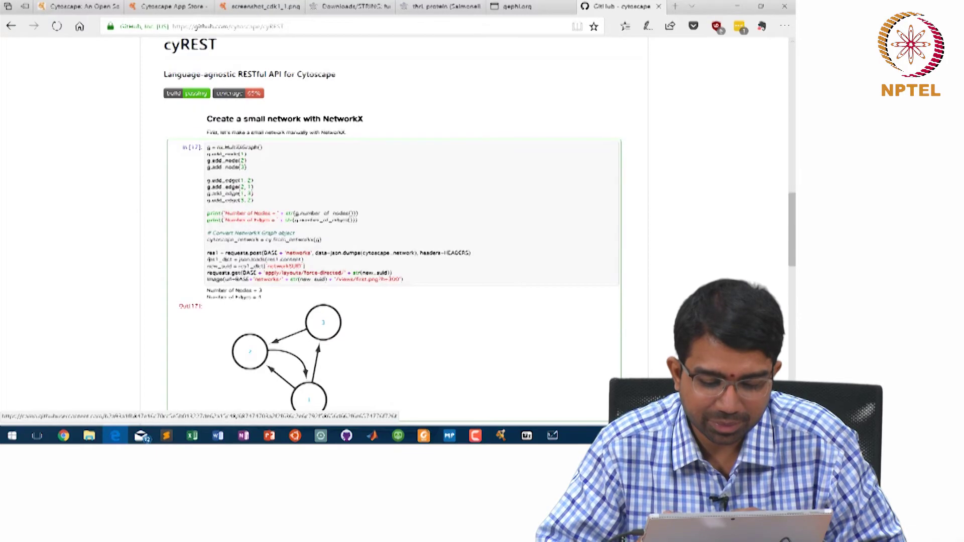
scroll(394, 226, "down", 1)
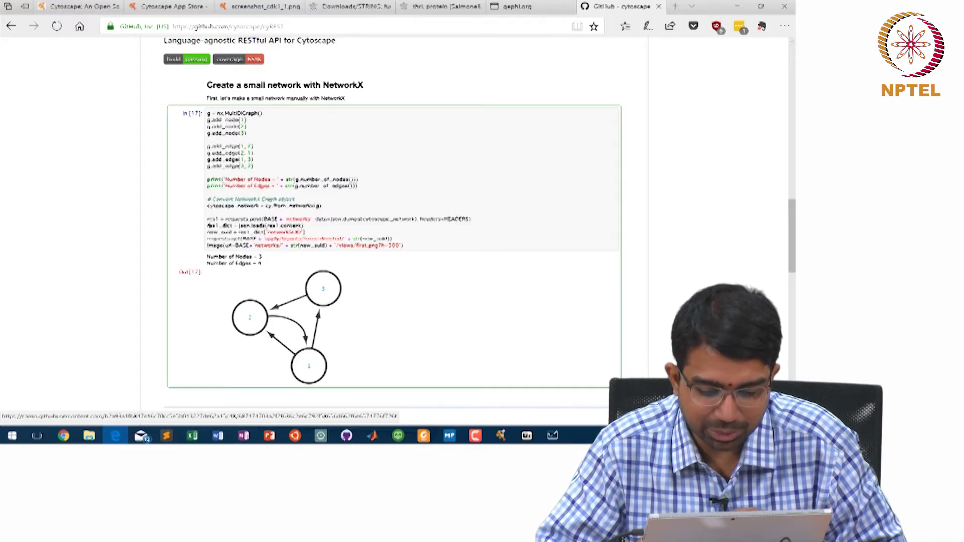
scroll(394, 226, "down", 1)
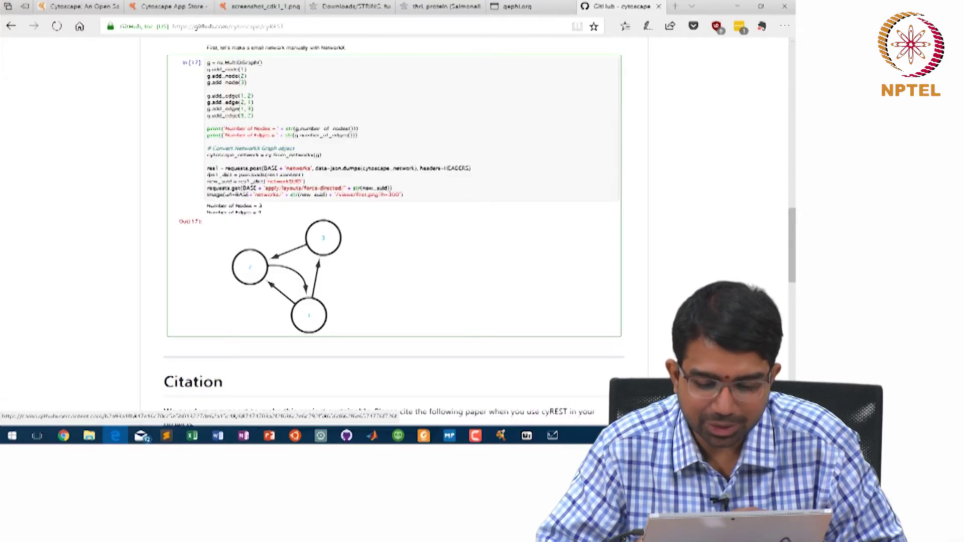
scroll(394, 226, "down", 2)
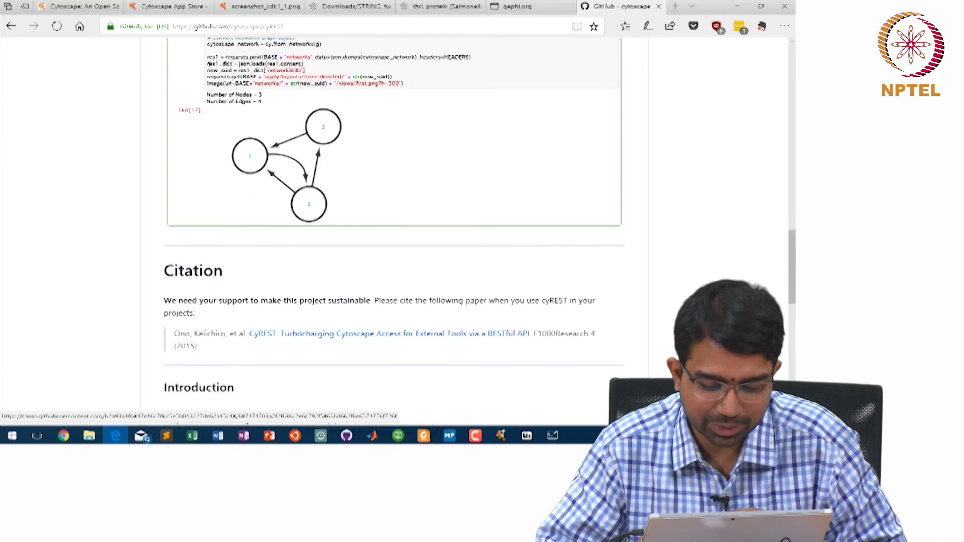
scroll(394, 226, "down", 2)
scroll(394, 226, "down", 2)
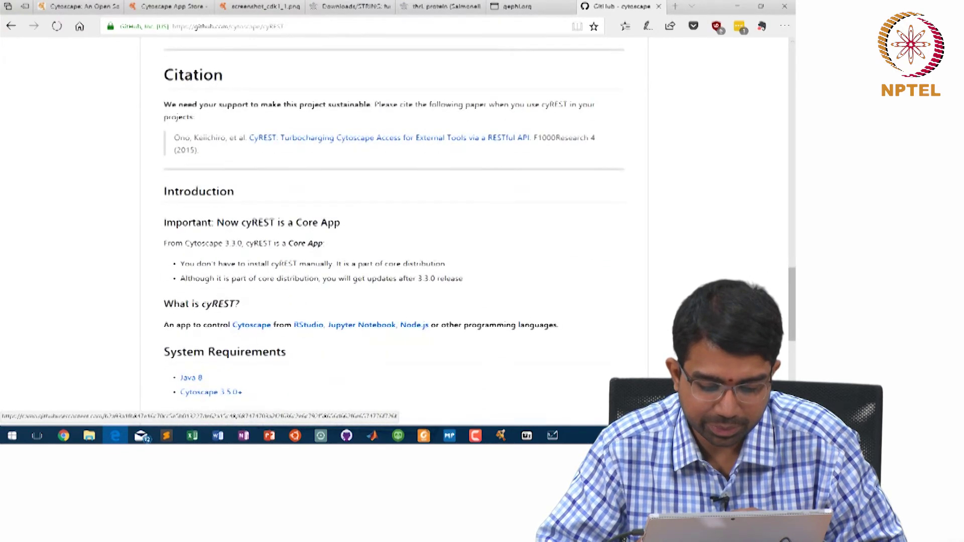
scroll(394, 226, "down", 2)
scroll(394, 226, "down", 1)
scroll(394, 226, "down", 2)
scroll(394, 225, "down", 3)
scroll(394, 226, "down", 1)
scroll(394, 225, "up", 10)
scroll(394, 226, "up", 10)
scroll(394, 225, "up", 5)
scroll(394, 226, "up", 2)
scroll(394, 226, "up", 2)
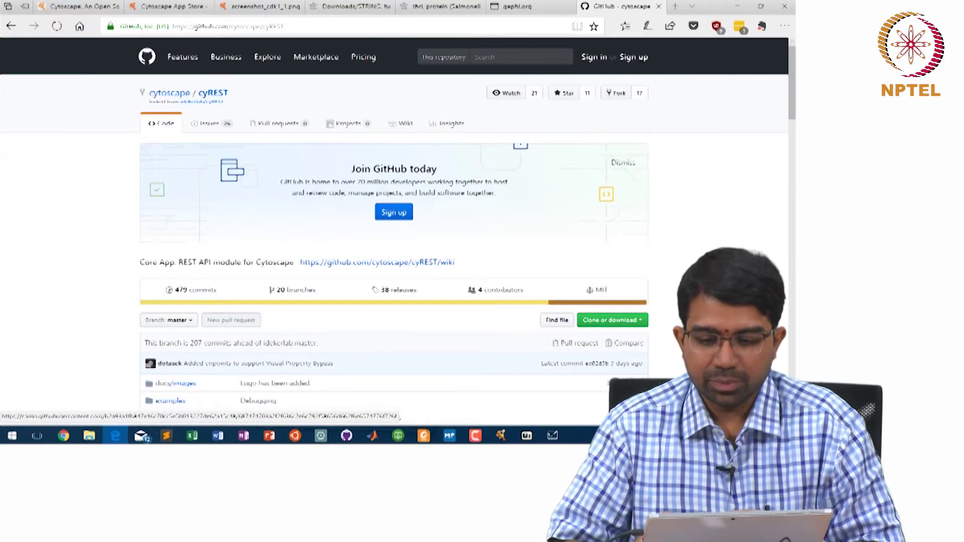